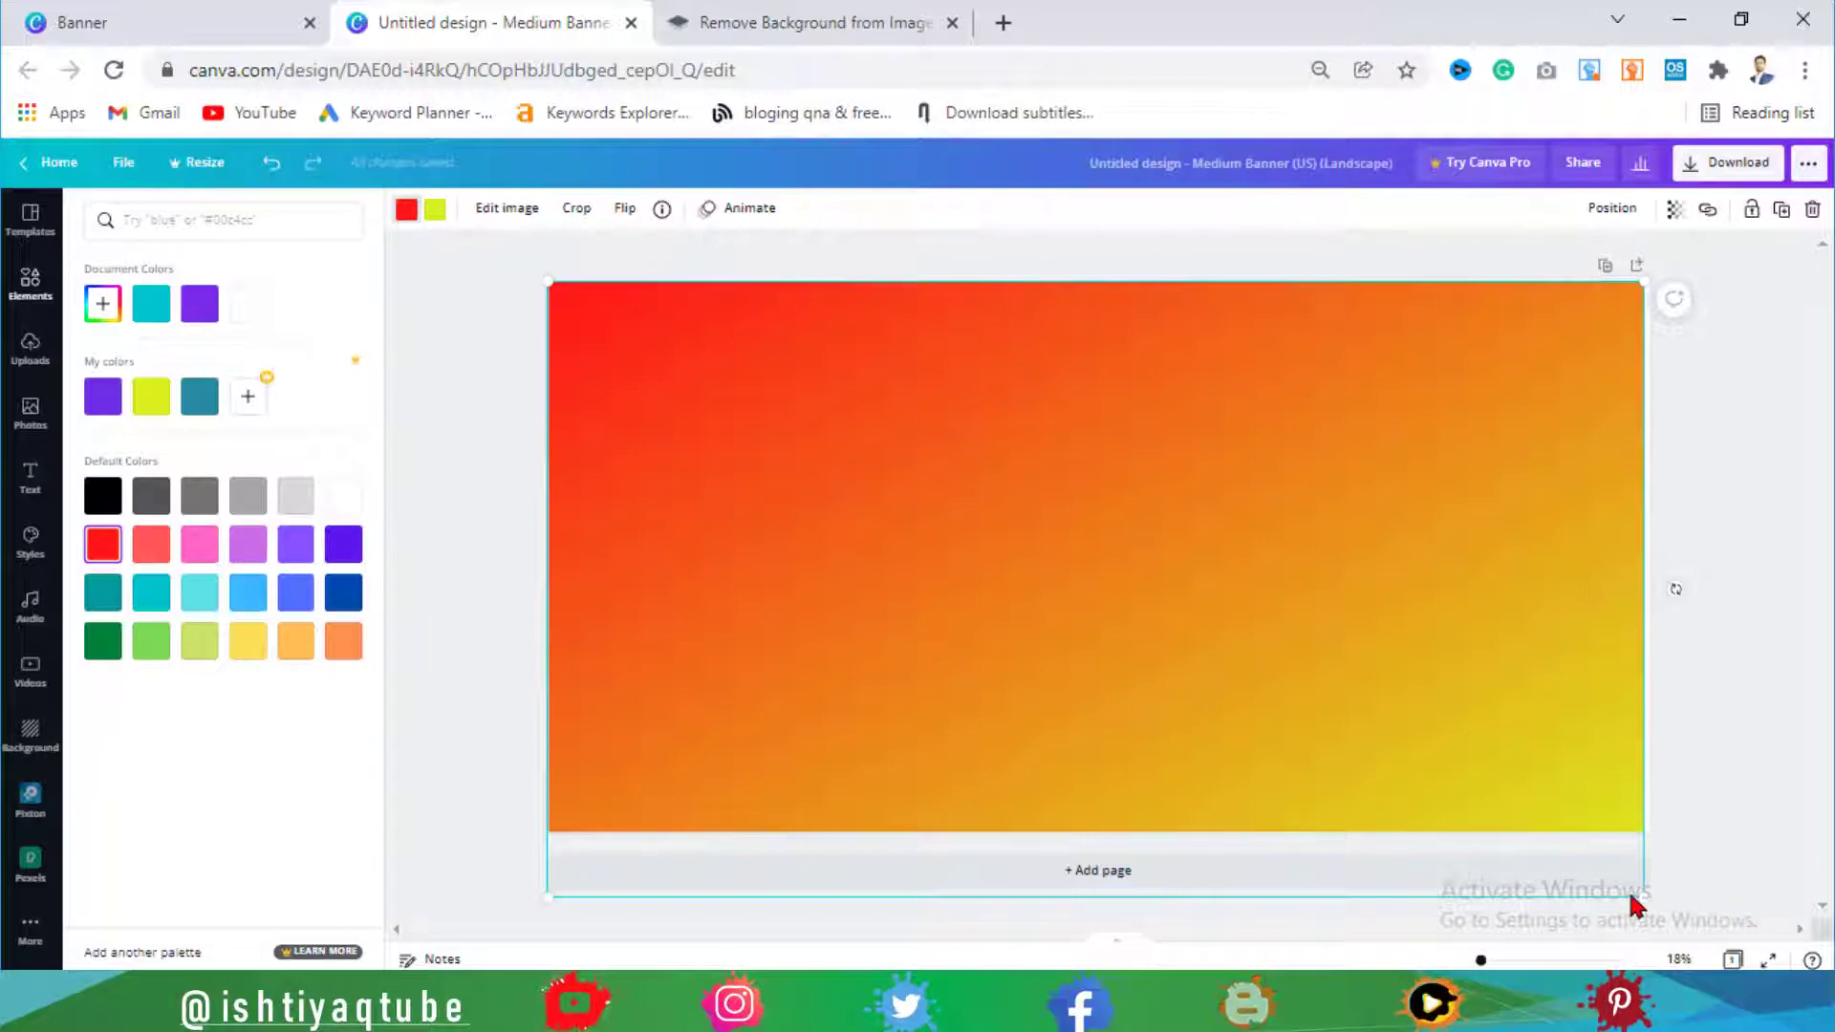
Step: Rotate and enlarge the red-to-yellow gradient shape so it covers the whole banner at a slant
{"action": "left_click_drag", "start_coordinate": [1686, 588], "coordinate": [1617, 313]}
{"action": "left_click_drag", "start_coordinate": [1737, 611], "coordinate": [1703, 806]}
{"action": "left_click_drag", "start_coordinate": [1028, 633], "coordinate": [1532, 532]}
{"action": "left_click_drag", "start_coordinate": [971, 475], "coordinate": [207, 390]}
{"action": "left_click", "coordinate": [481, 246]}
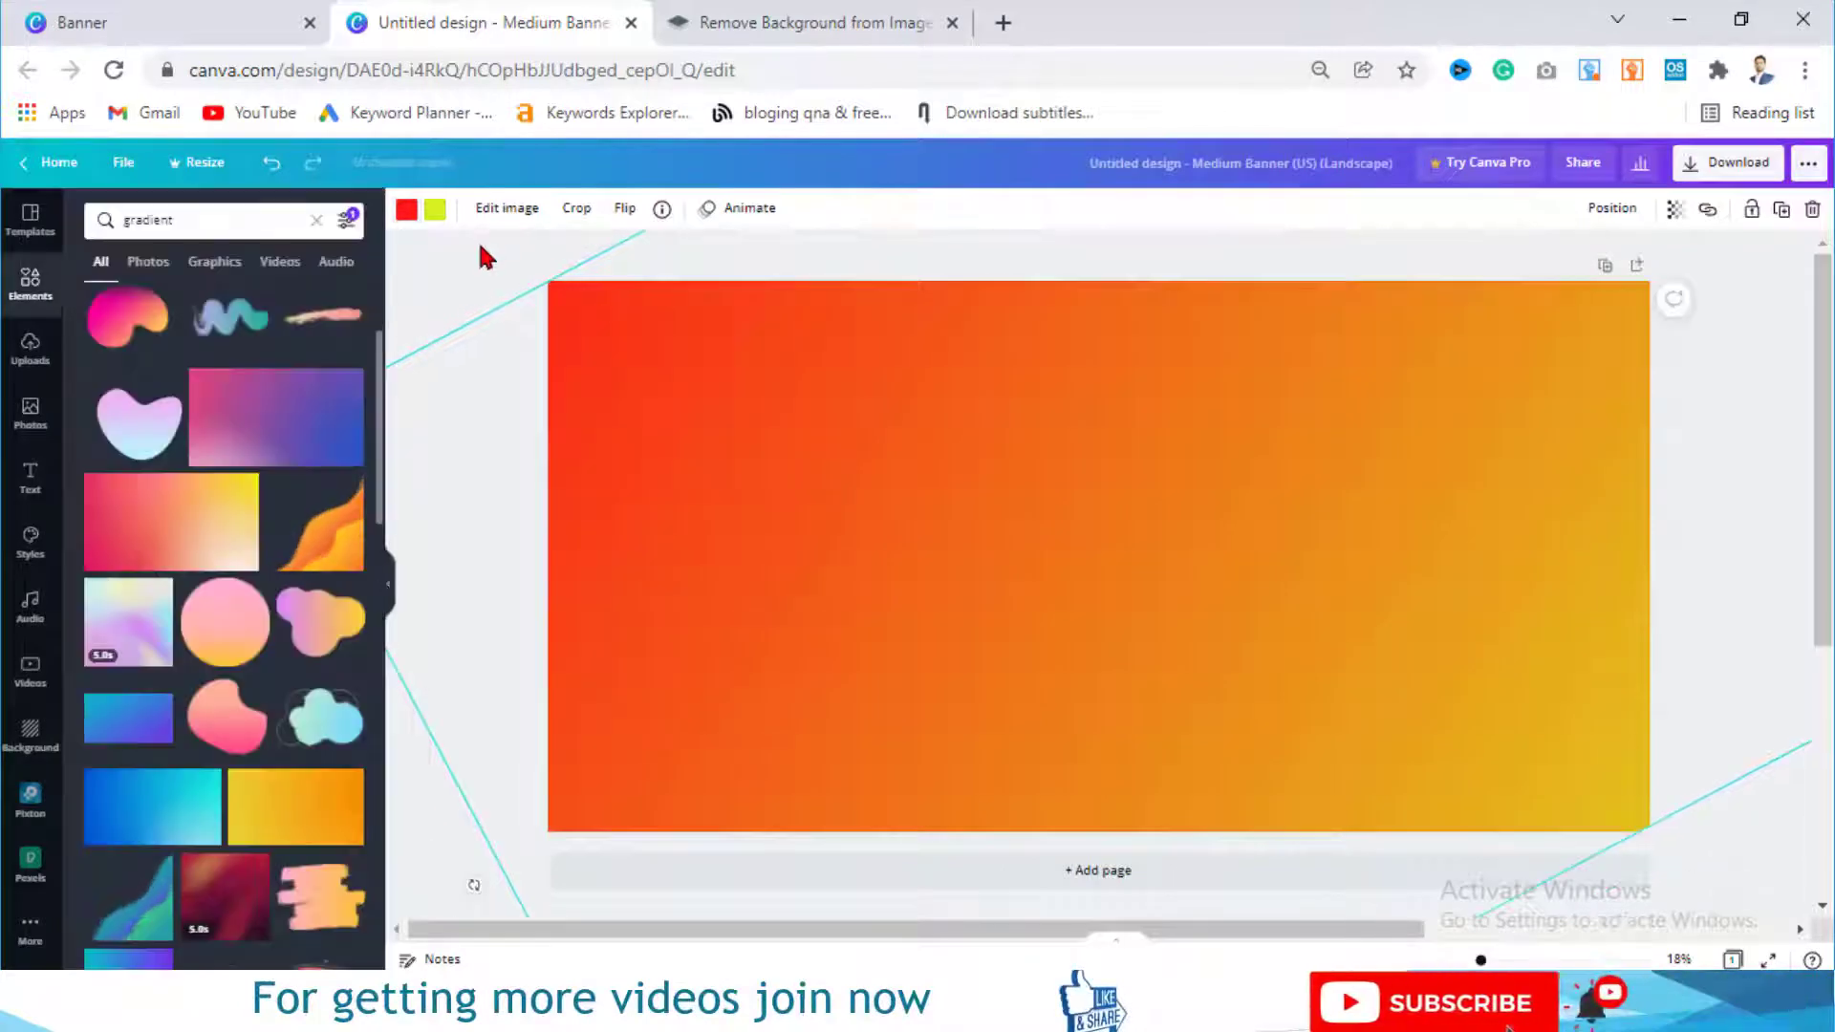
{"action": "left_click", "coordinate": [481, 247]}
Step: Add a heading reading "Gradient text" to the page and set it in uppercase
{"action": "left_click", "coordinate": [55, 495]}
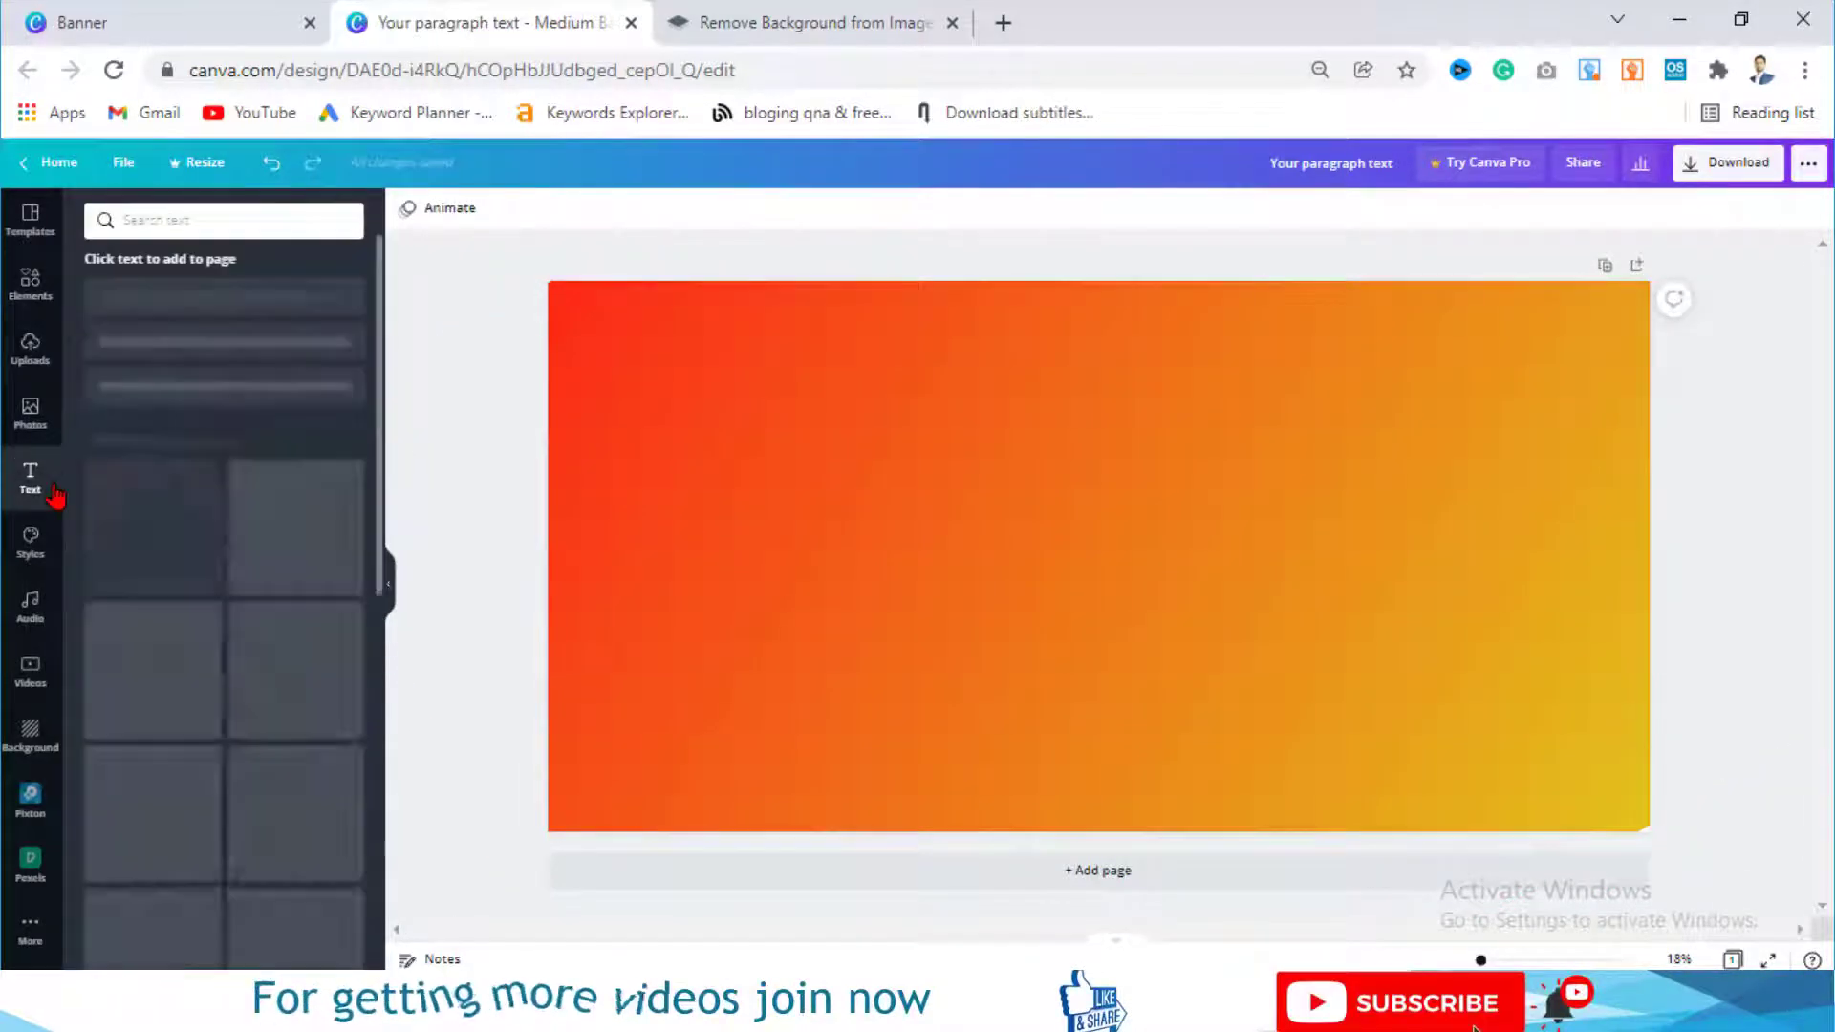
{"action": "left_click", "coordinate": [192, 306]}
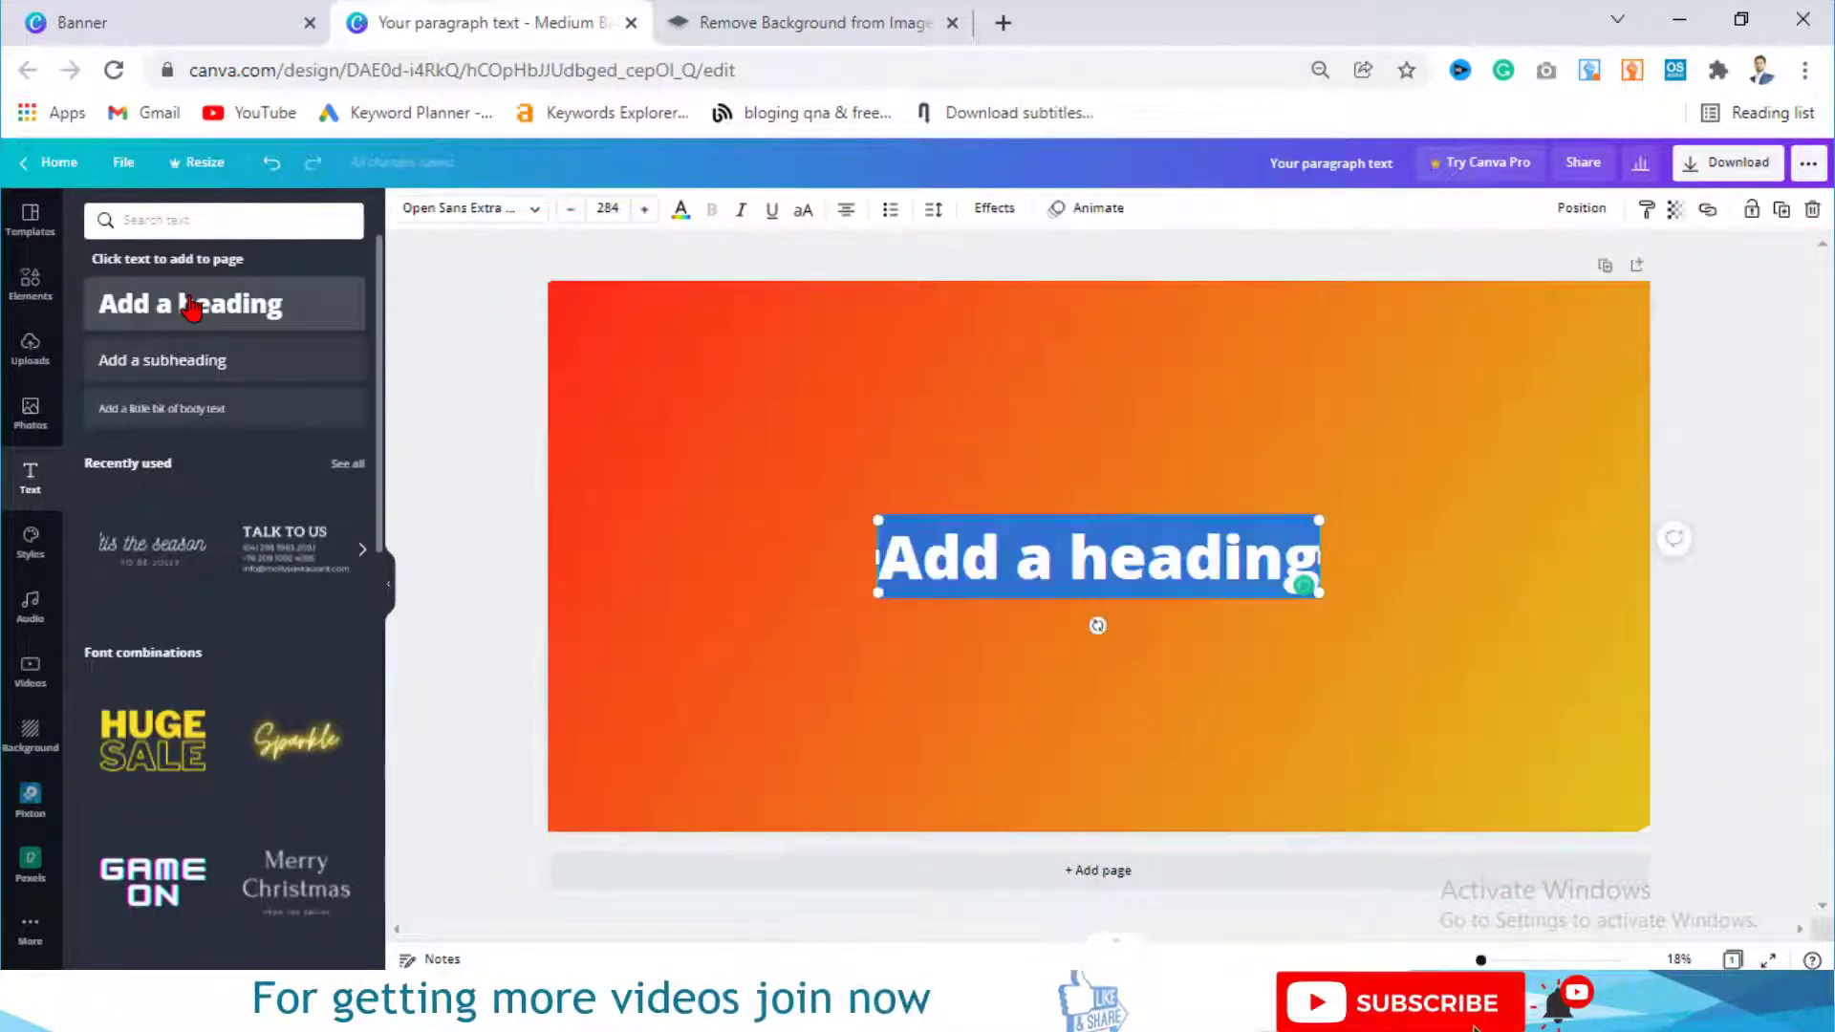
{"action": "type", "text": "Gradient"}
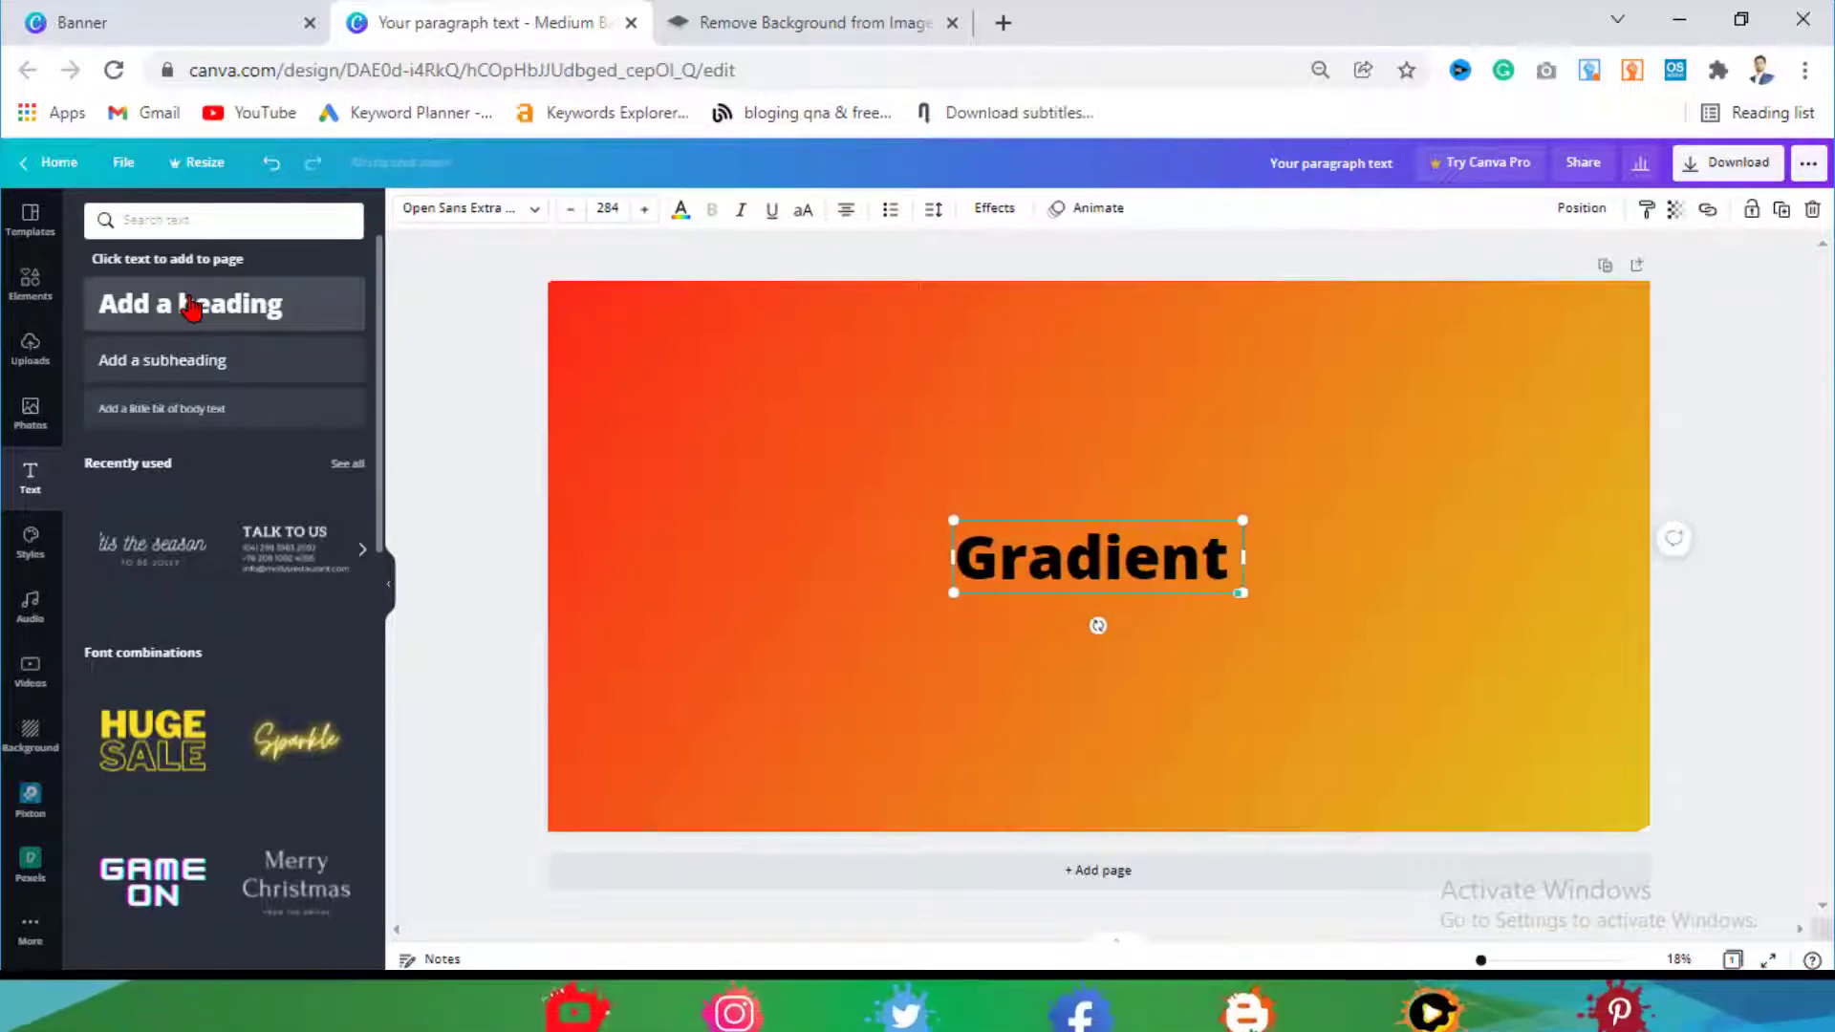
{"action": "type", "text": " text"}
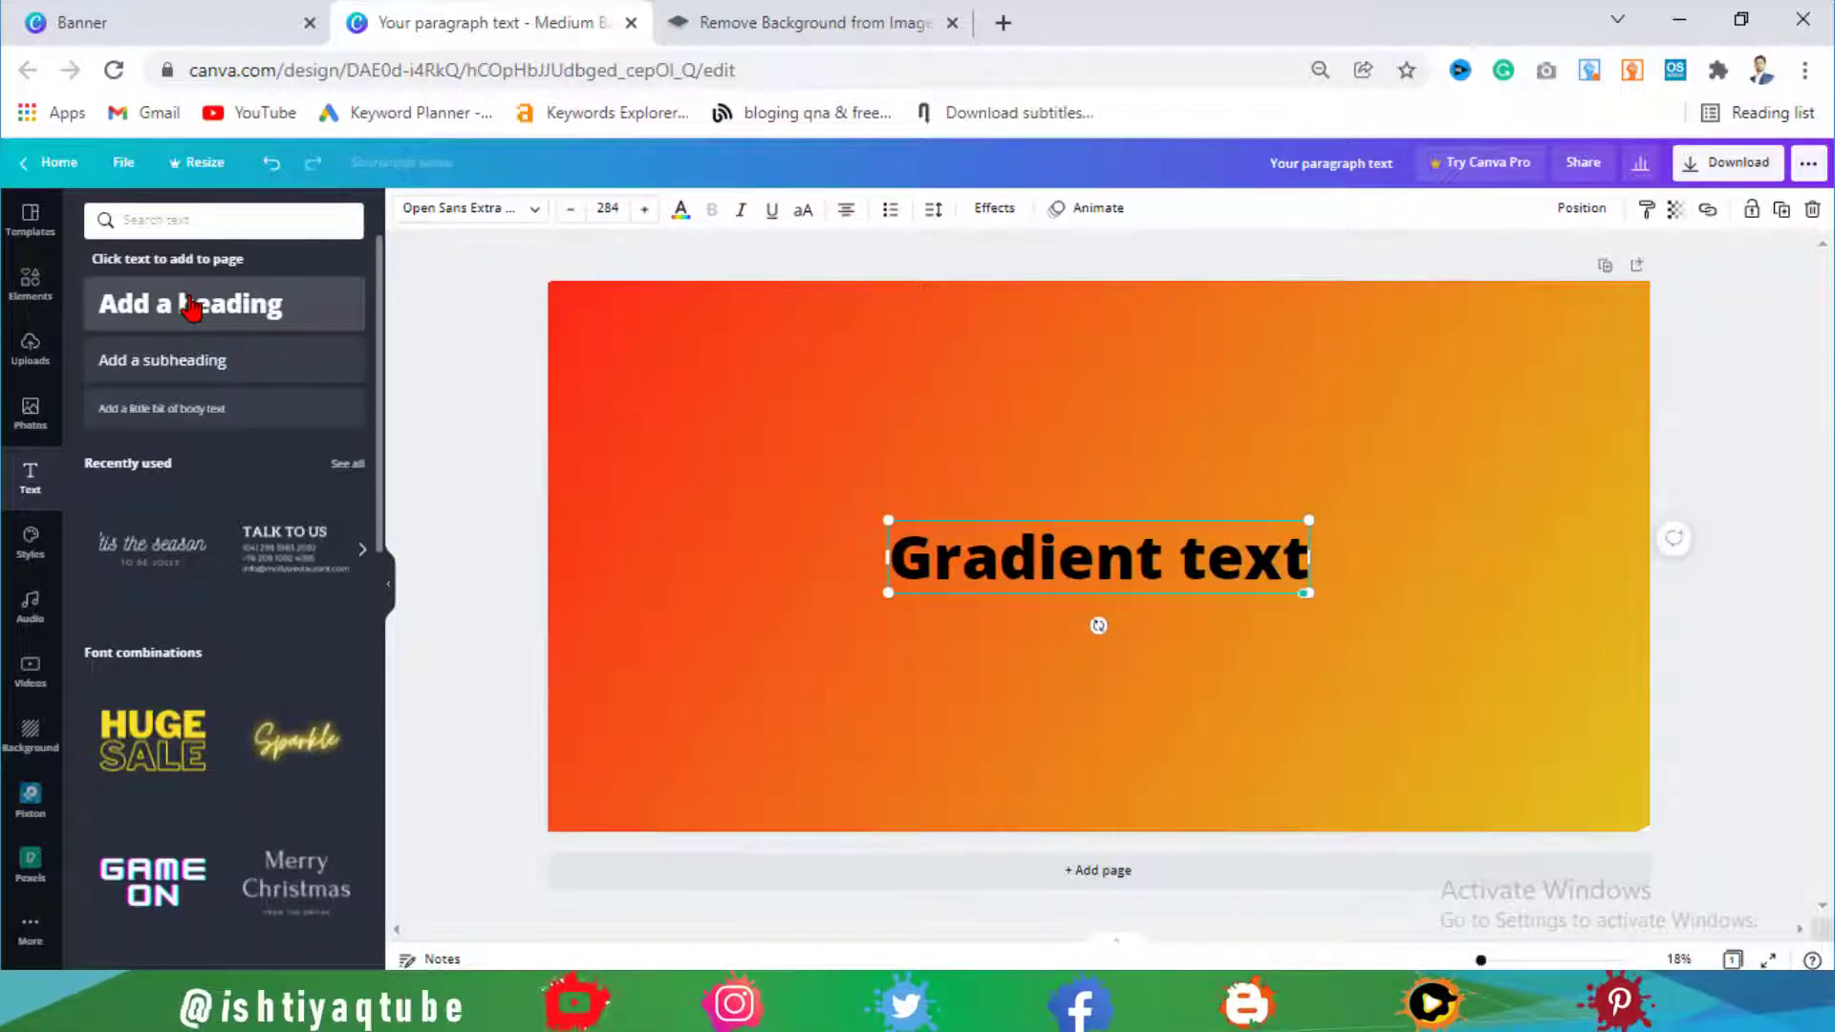
{"action": "left_click", "coordinate": [803, 214]}
Step: Color the heading white and enlarge it to about size 636 so it spans the banner's width
{"action": "left_click", "coordinate": [680, 212]}
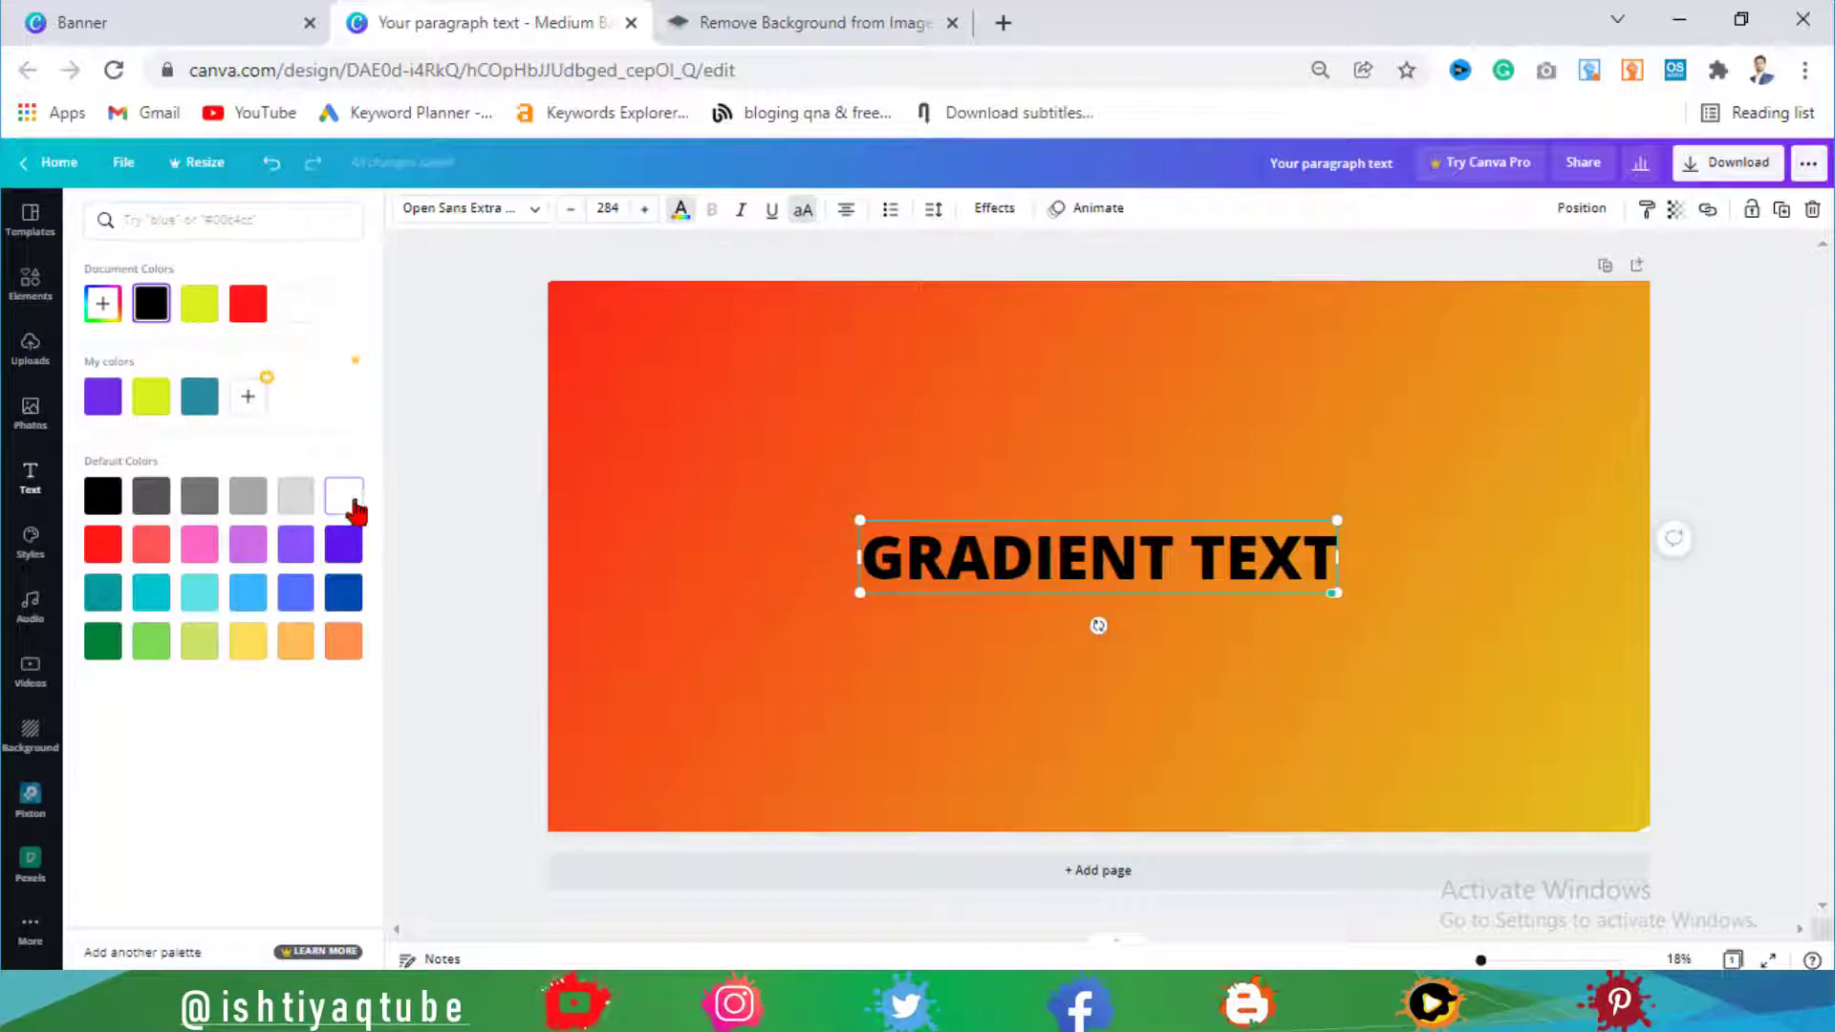
{"action": "left_click", "coordinate": [343, 496]}
{"action": "left_click_drag", "start_coordinate": [861, 522], "coordinate": [576, 373]}
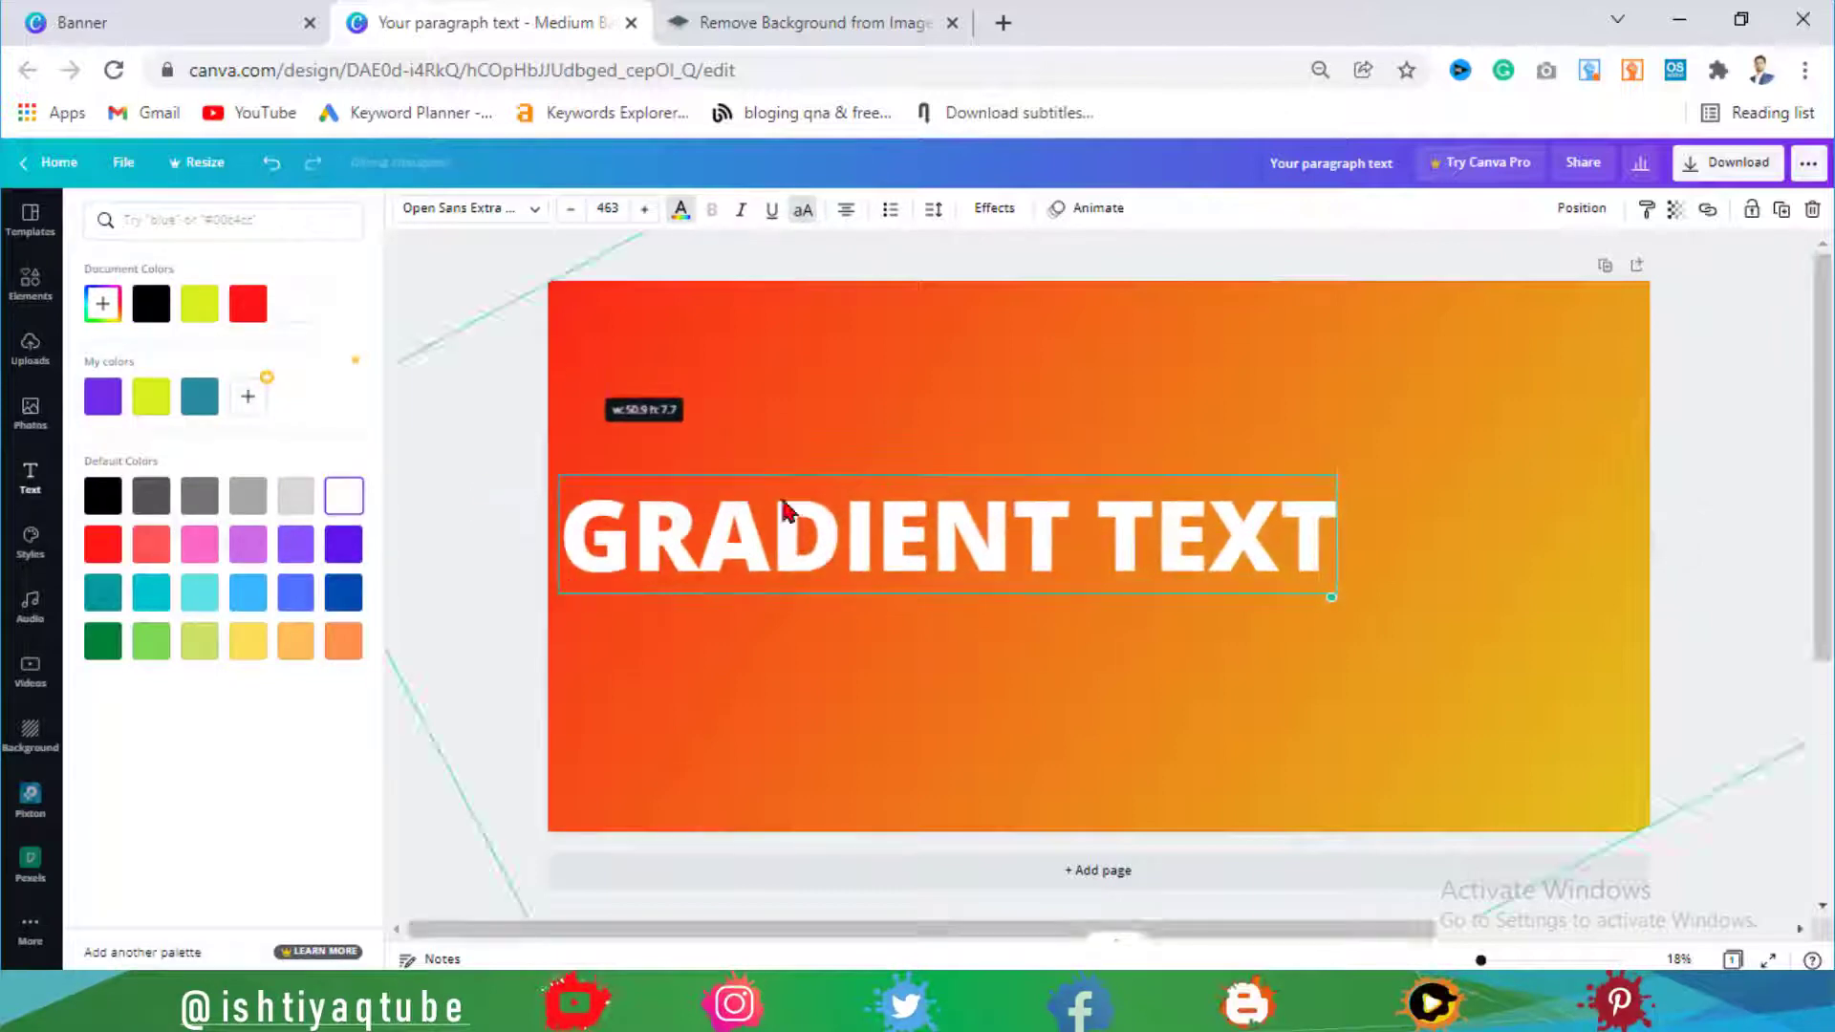
{"action": "left_click_drag", "start_coordinate": [1332, 595], "coordinate": [1614, 742]}
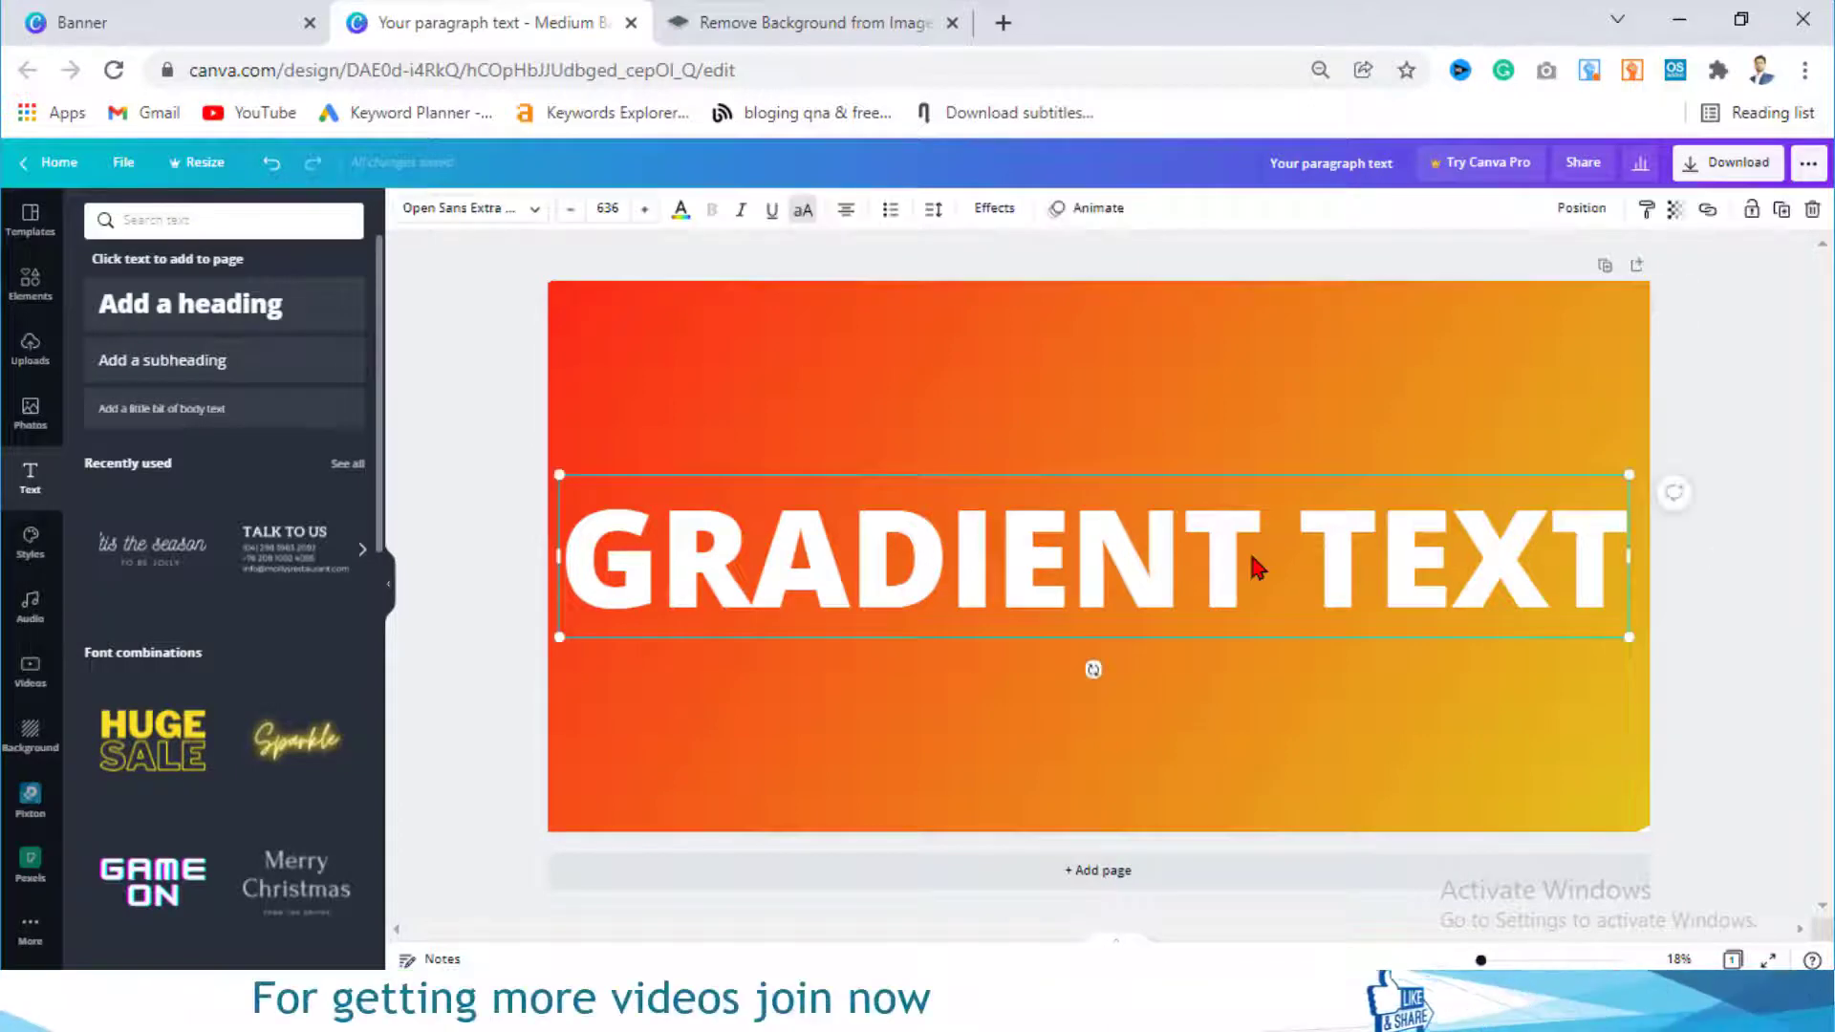
Step: Make the heading translucent by lowering its transparency value to about 25
{"action": "left_click", "coordinate": [1675, 209]}
{"action": "left_click_drag", "start_coordinate": [1617, 264], "coordinate": [1538, 263]}
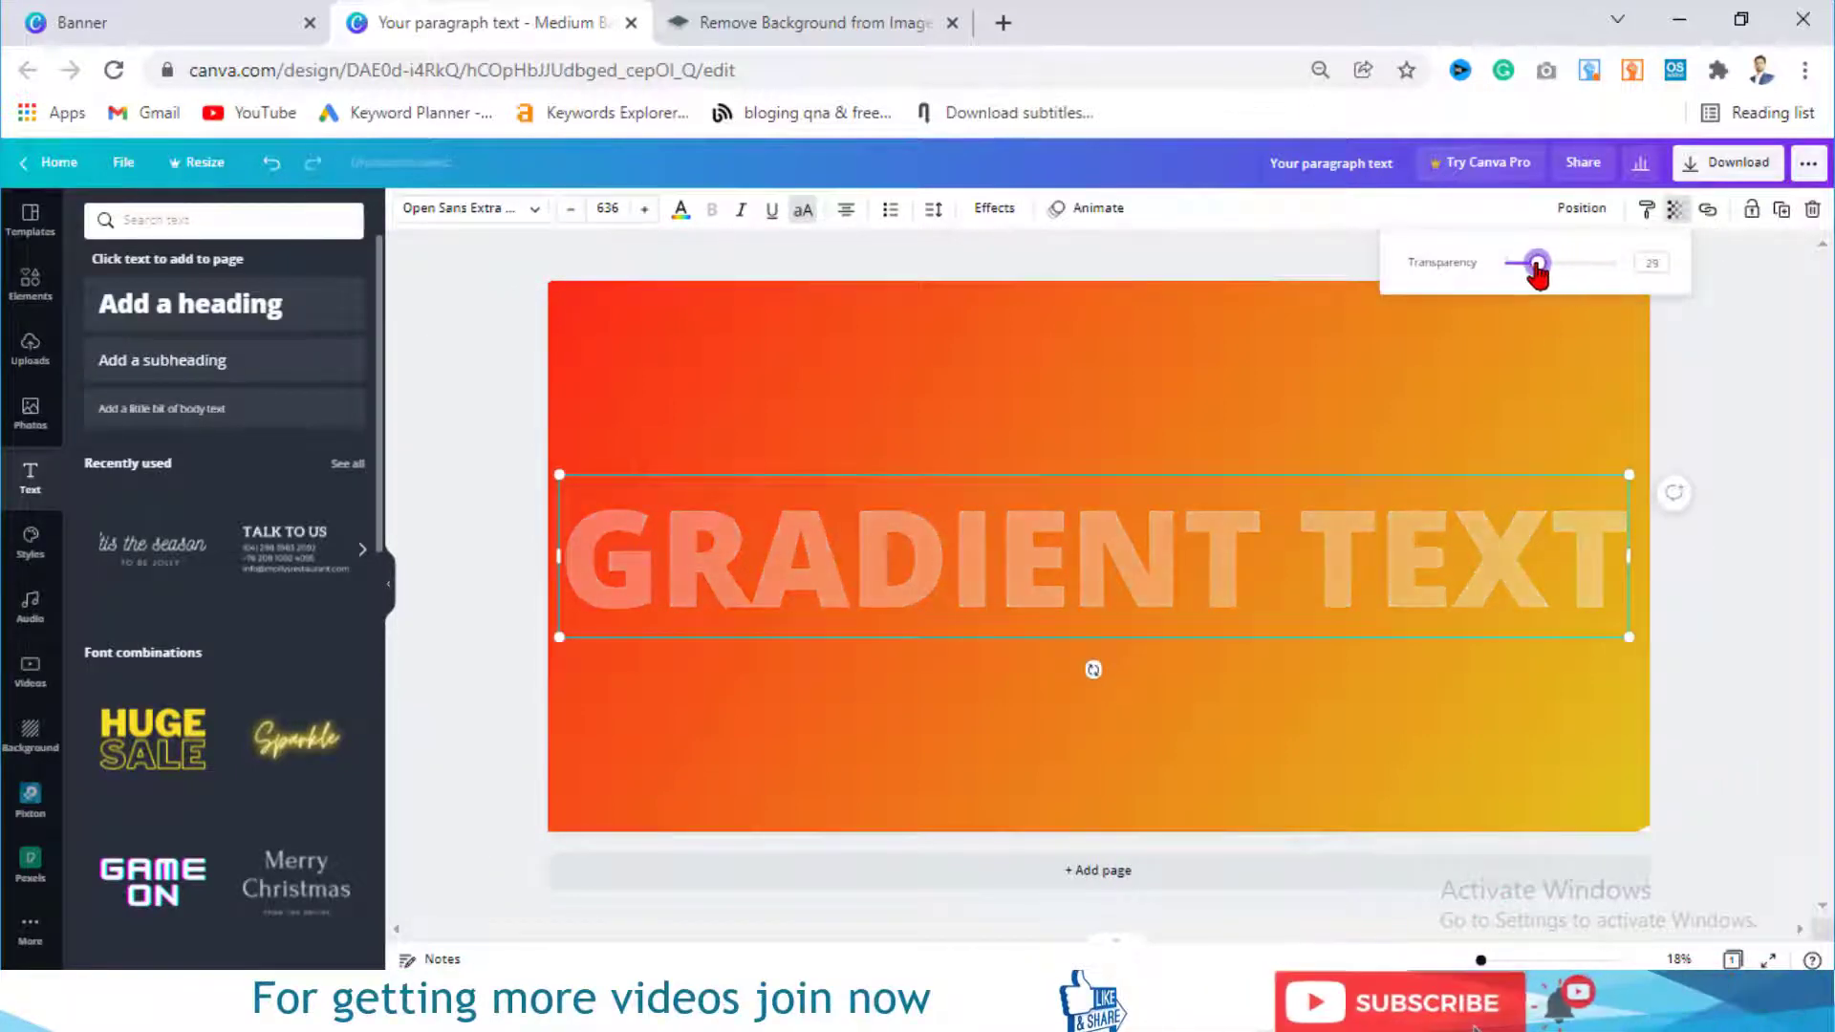
{"action": "left_click", "coordinate": [1791, 467]}
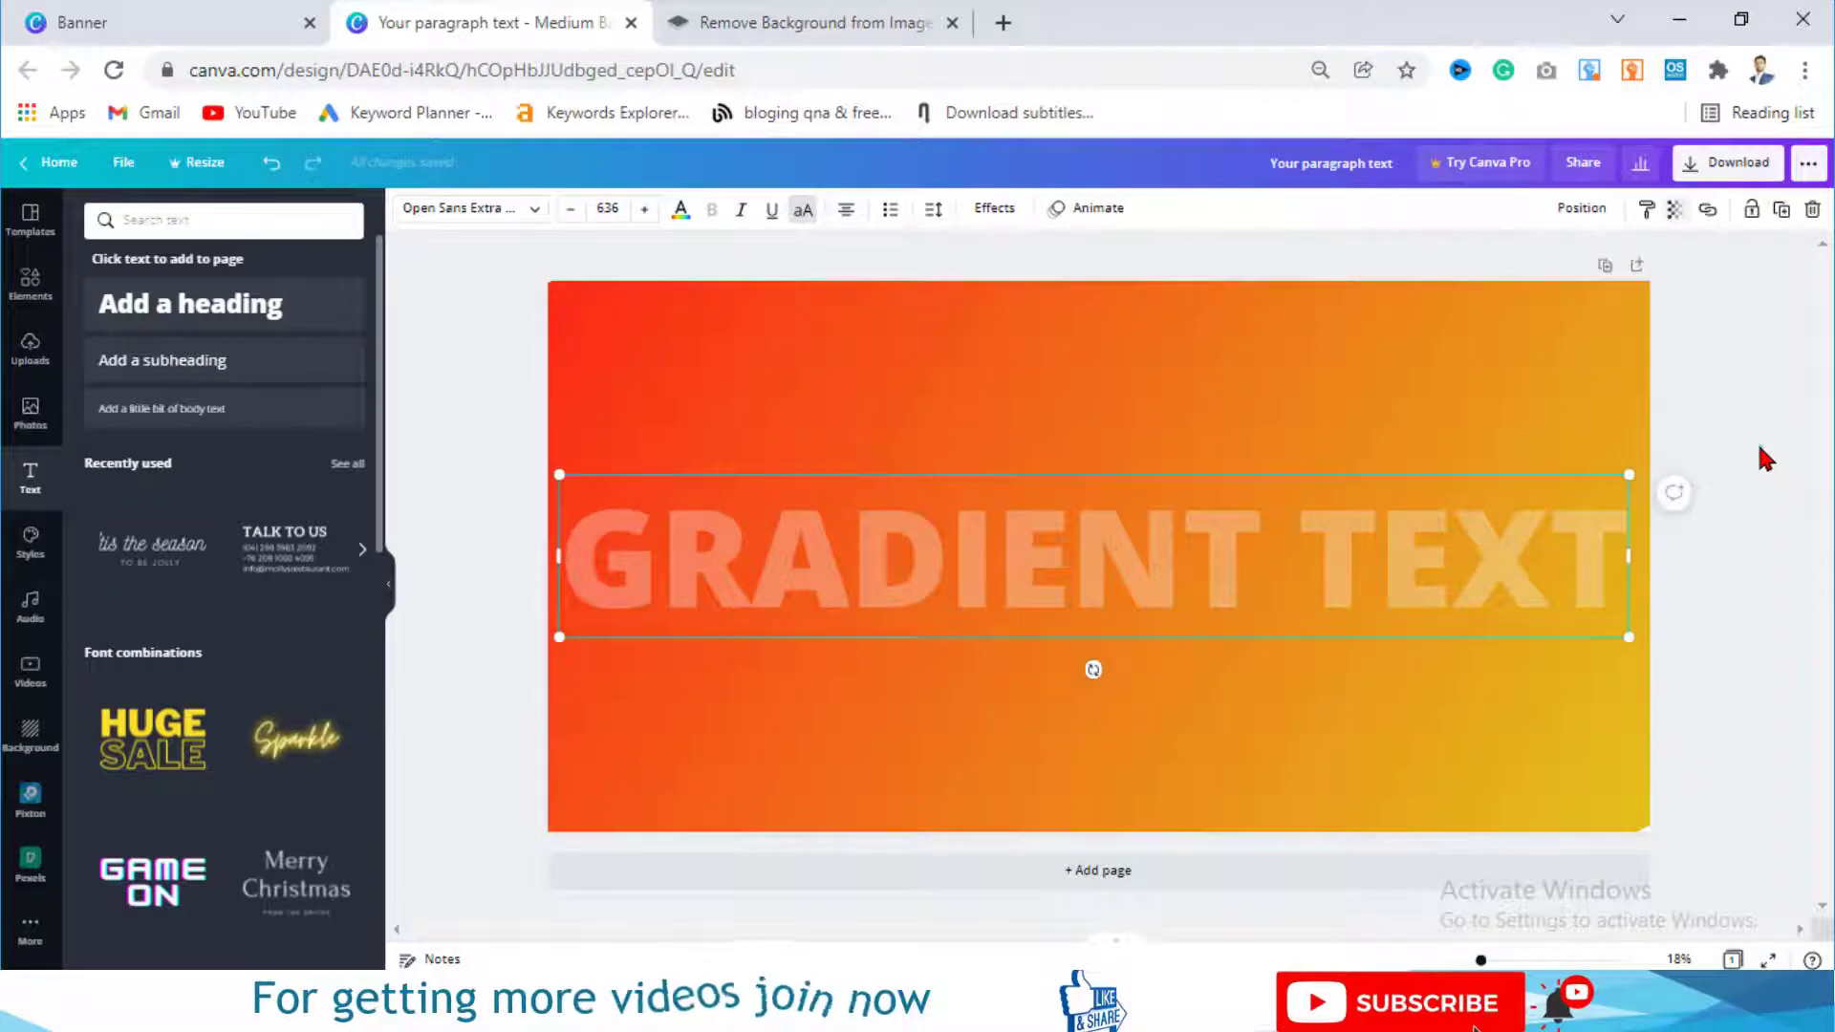
Step: Download the gradient heading design as a PNG
{"action": "left_click", "coordinate": [1720, 180]}
{"action": "left_click", "coordinate": [1671, 521]}
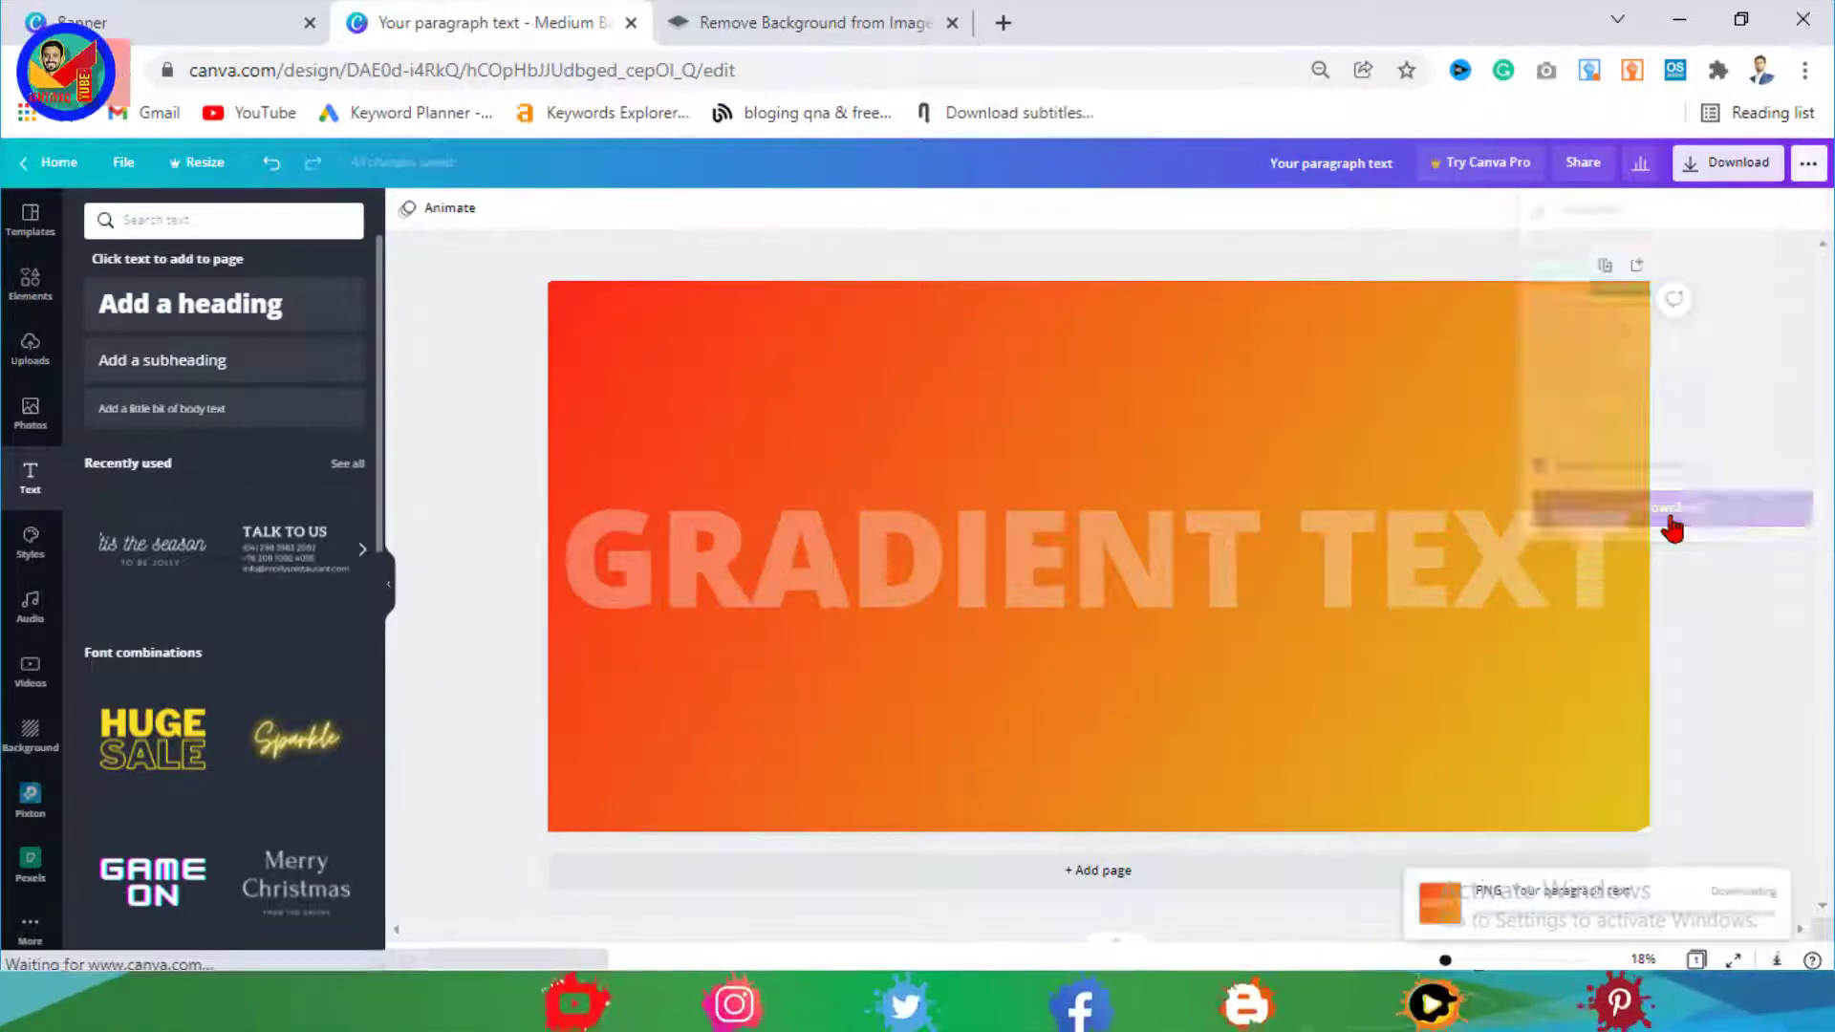
Step: Add a second page and apply the recently used orange "15% OFF" banner template to it
{"action": "left_click", "coordinate": [1636, 266]}
{"action": "left_click", "coordinate": [34, 224]}
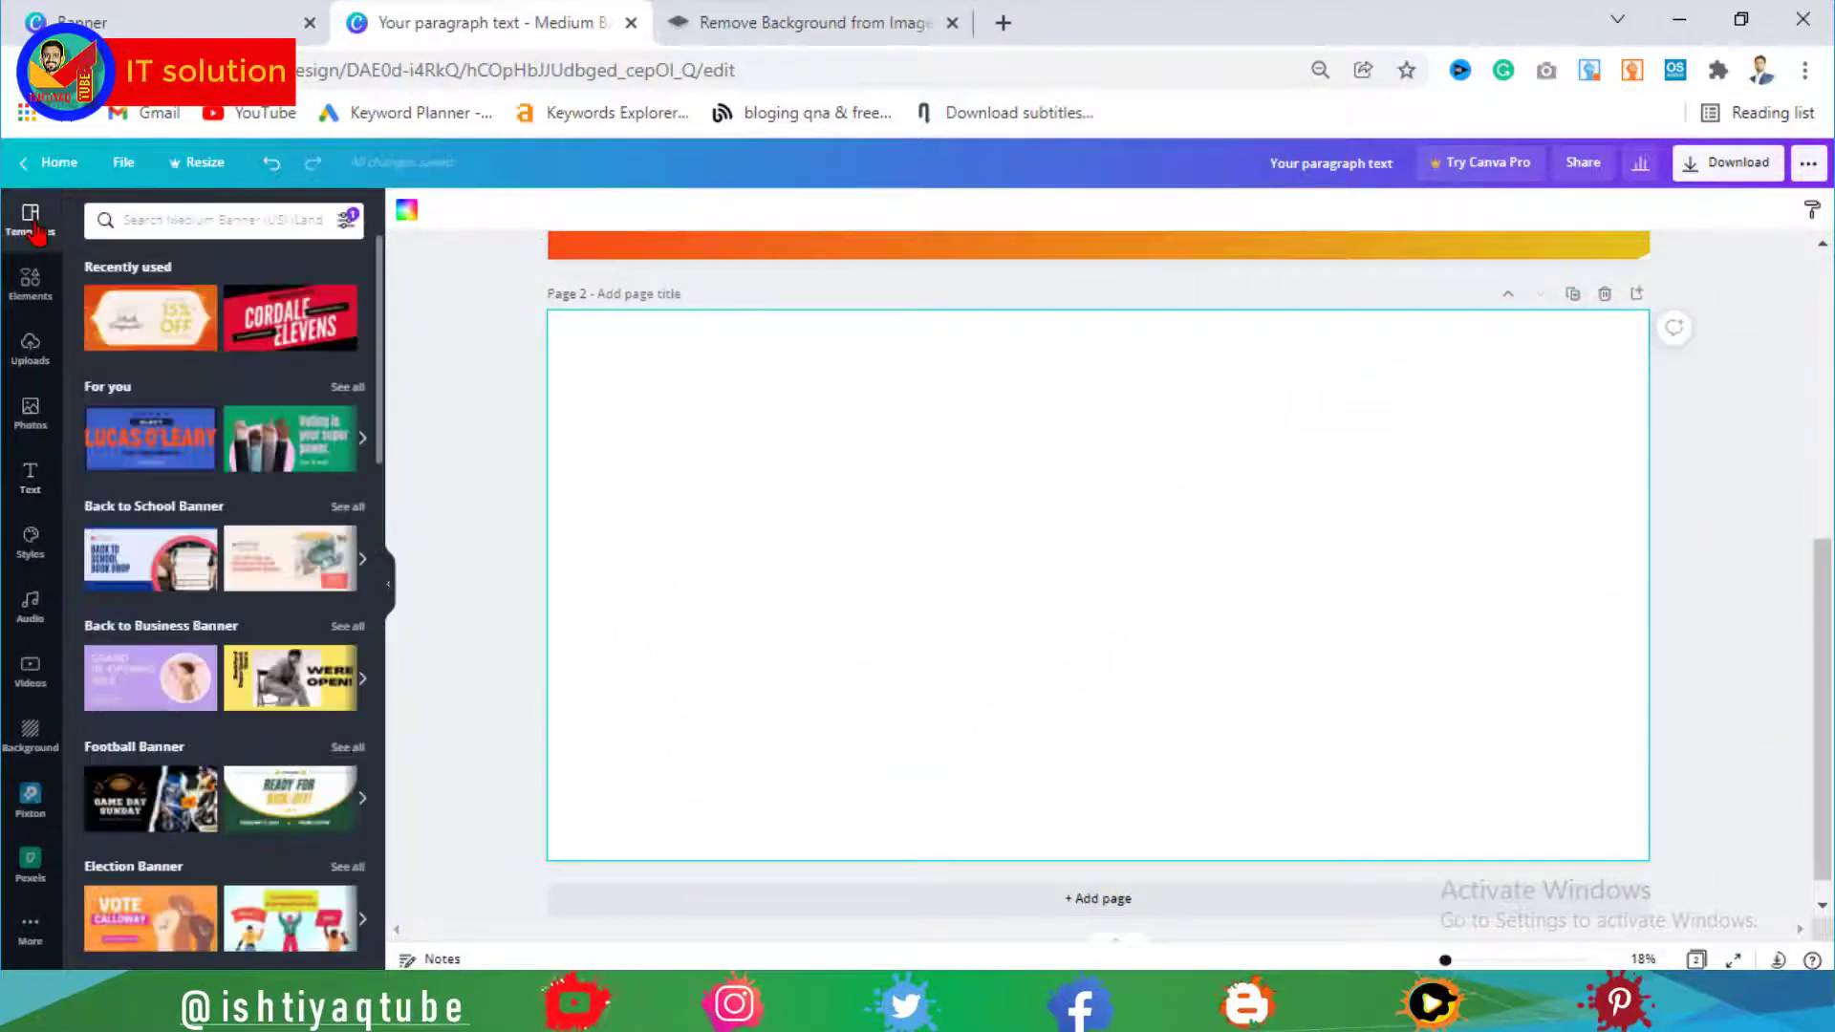
{"action": "left_click", "coordinate": [167, 340]}
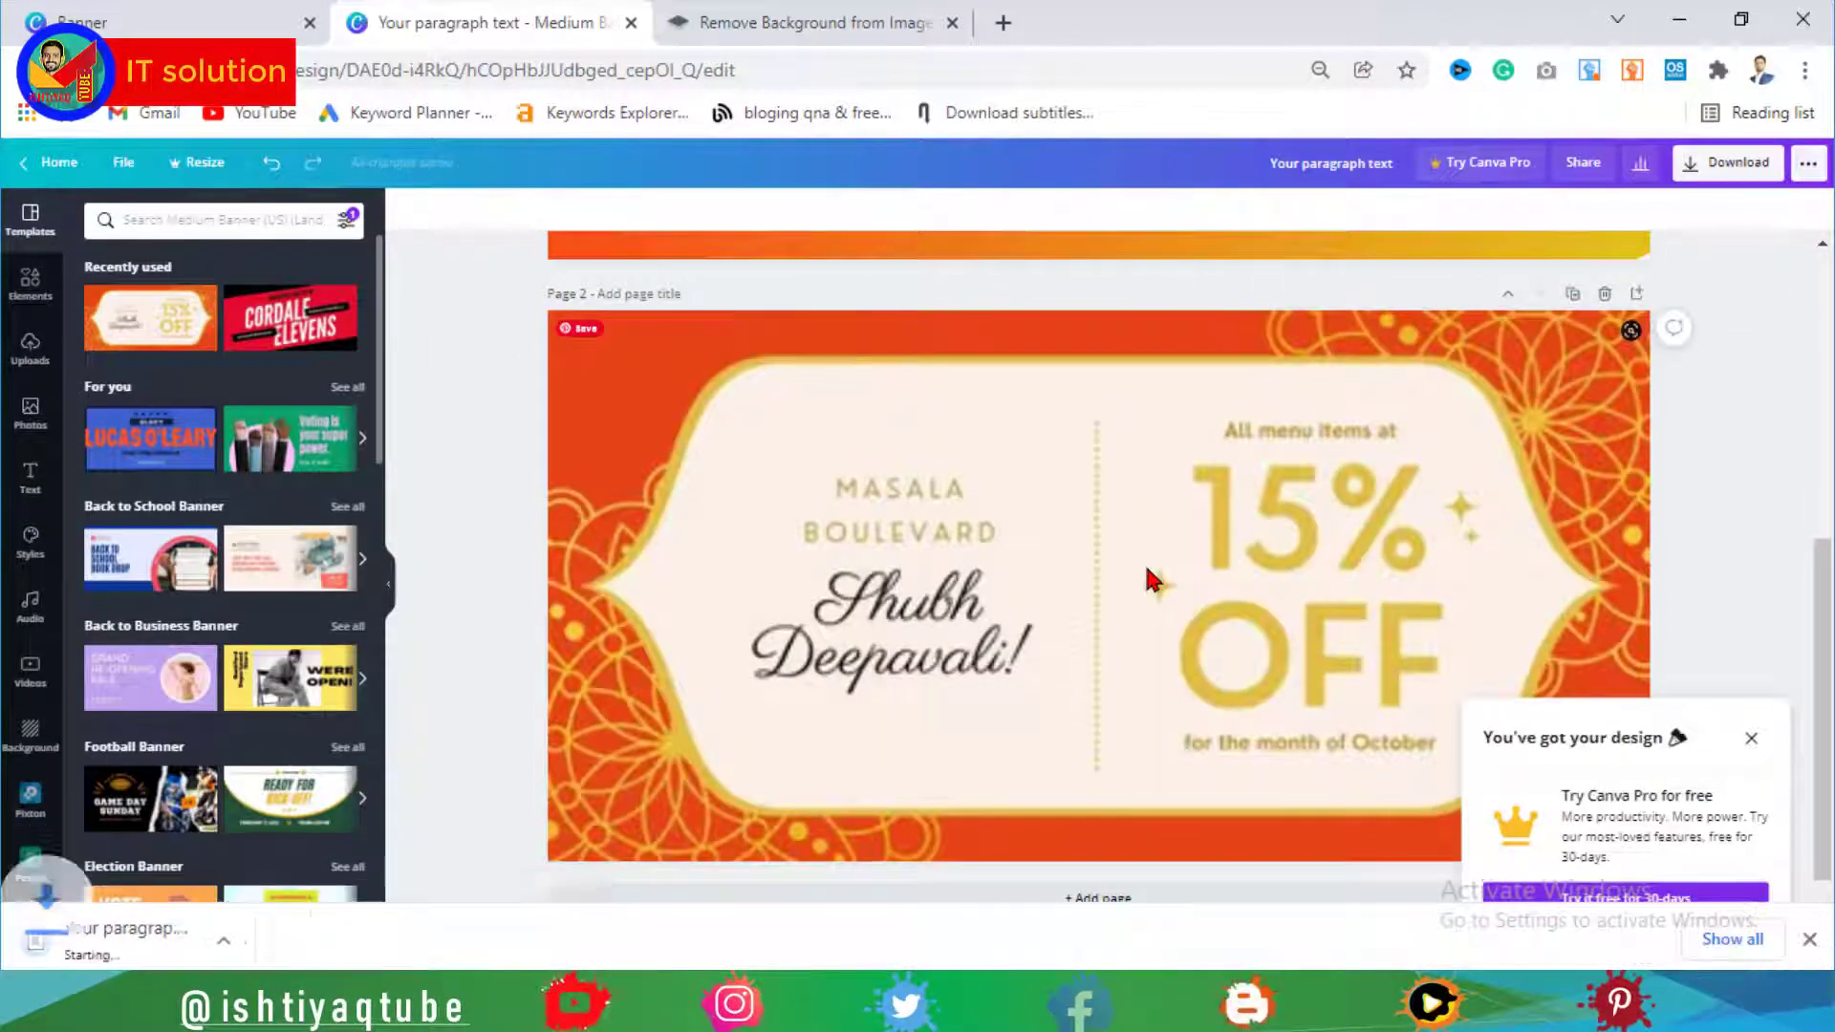
Step: Remove the background from the downloaded "Your paragraph text" PNG in remove.bg and download the preview-size result
{"action": "left_click", "coordinate": [284, 940]}
{"action": "left_click", "coordinate": [354, 849]}
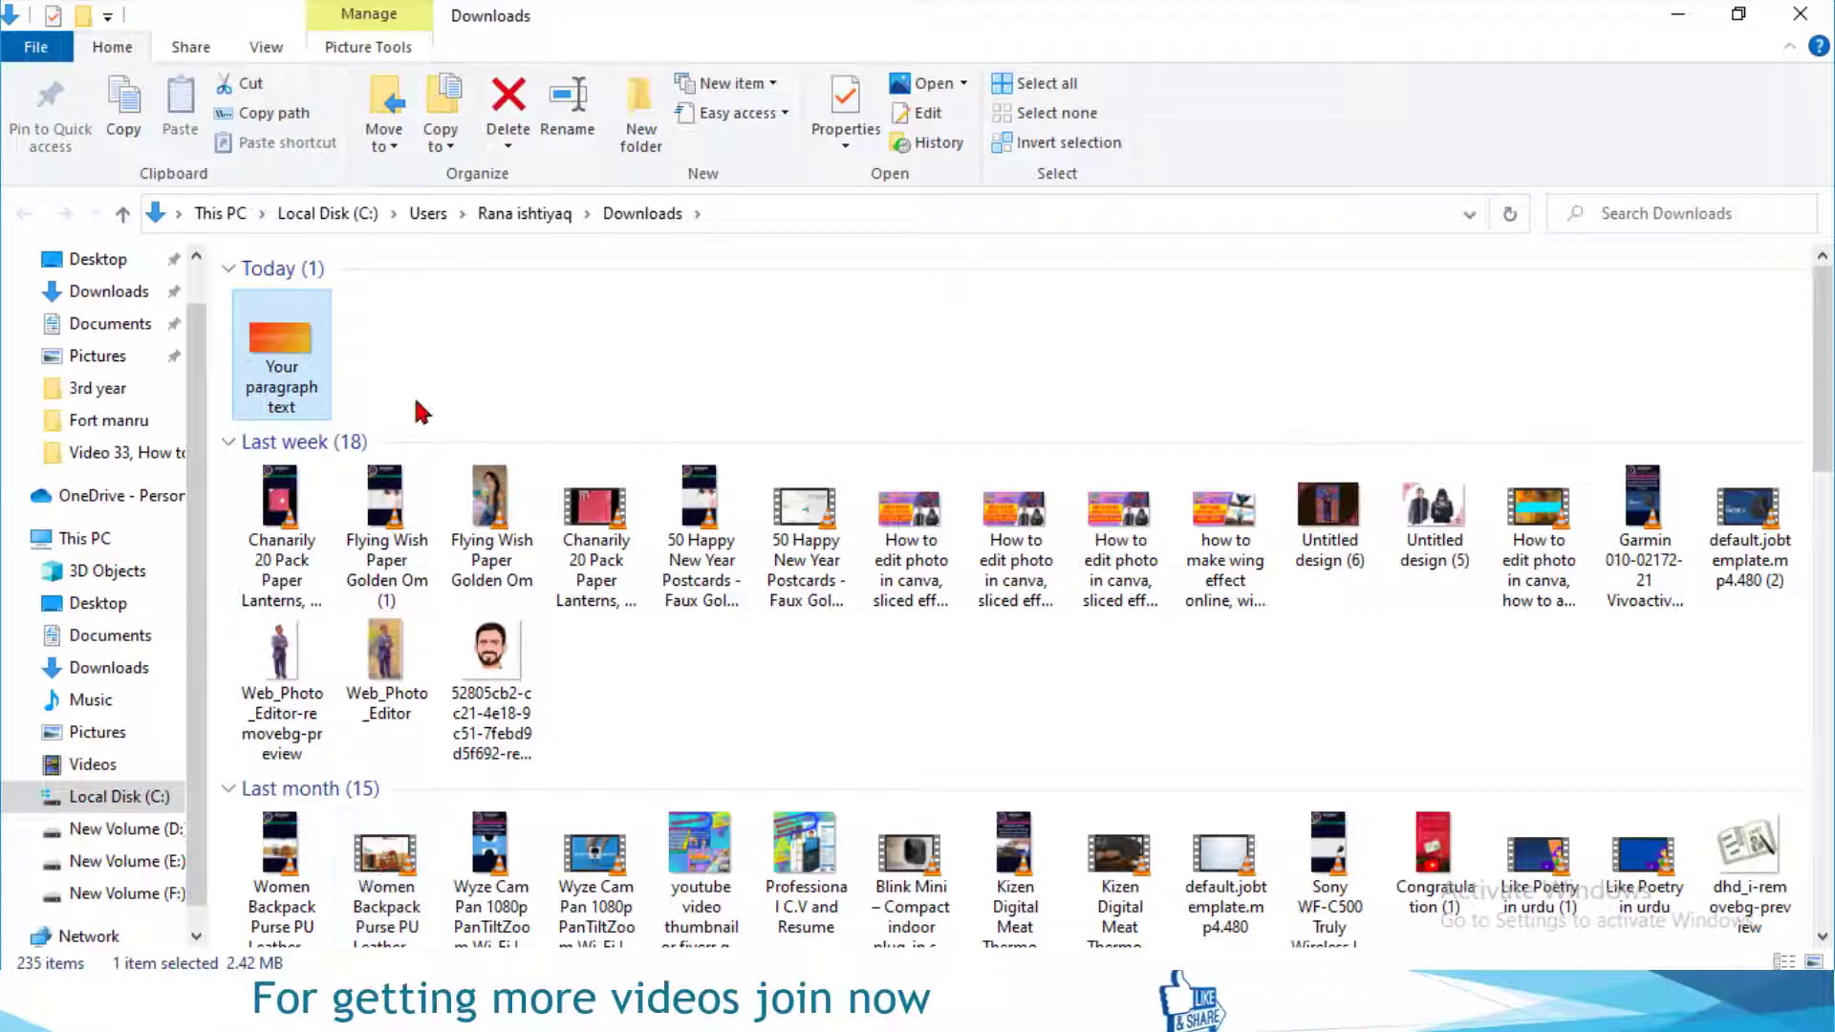
{"action": "left_click_drag", "start_coordinate": [268, 344], "coordinate": [847, 508]}
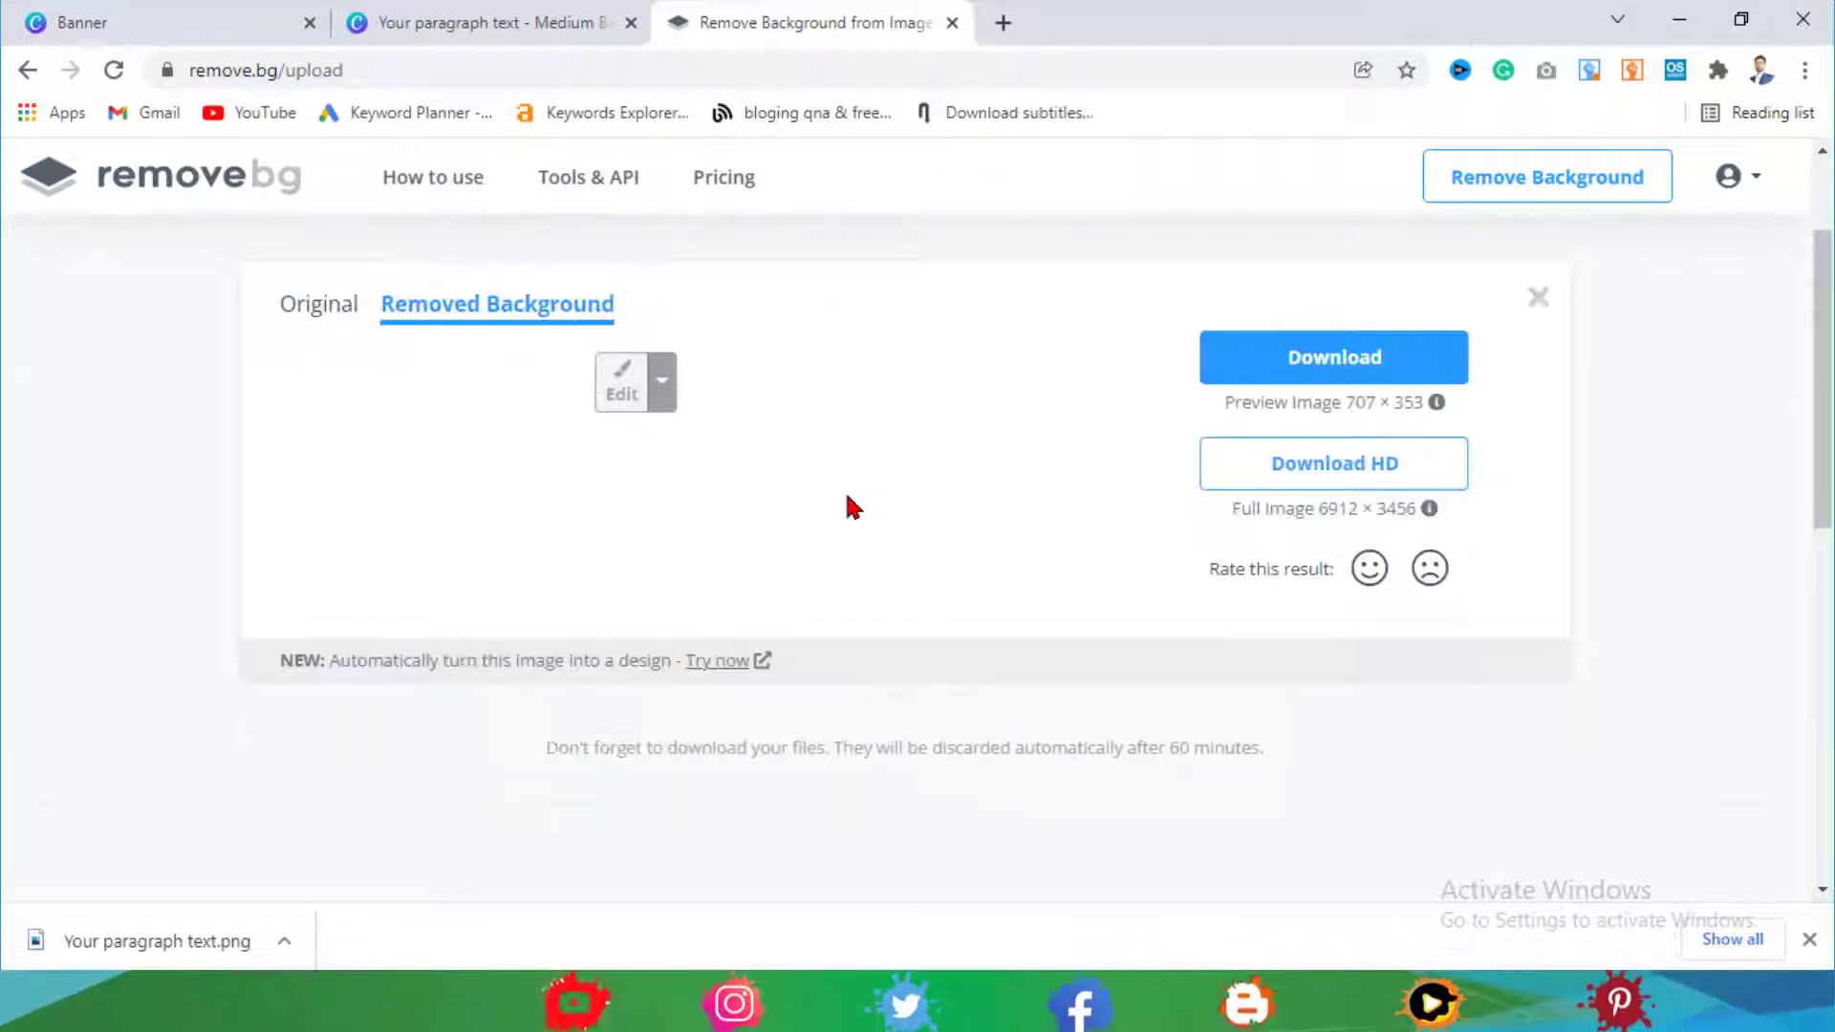
{"action": "left_click", "coordinate": [1330, 409]}
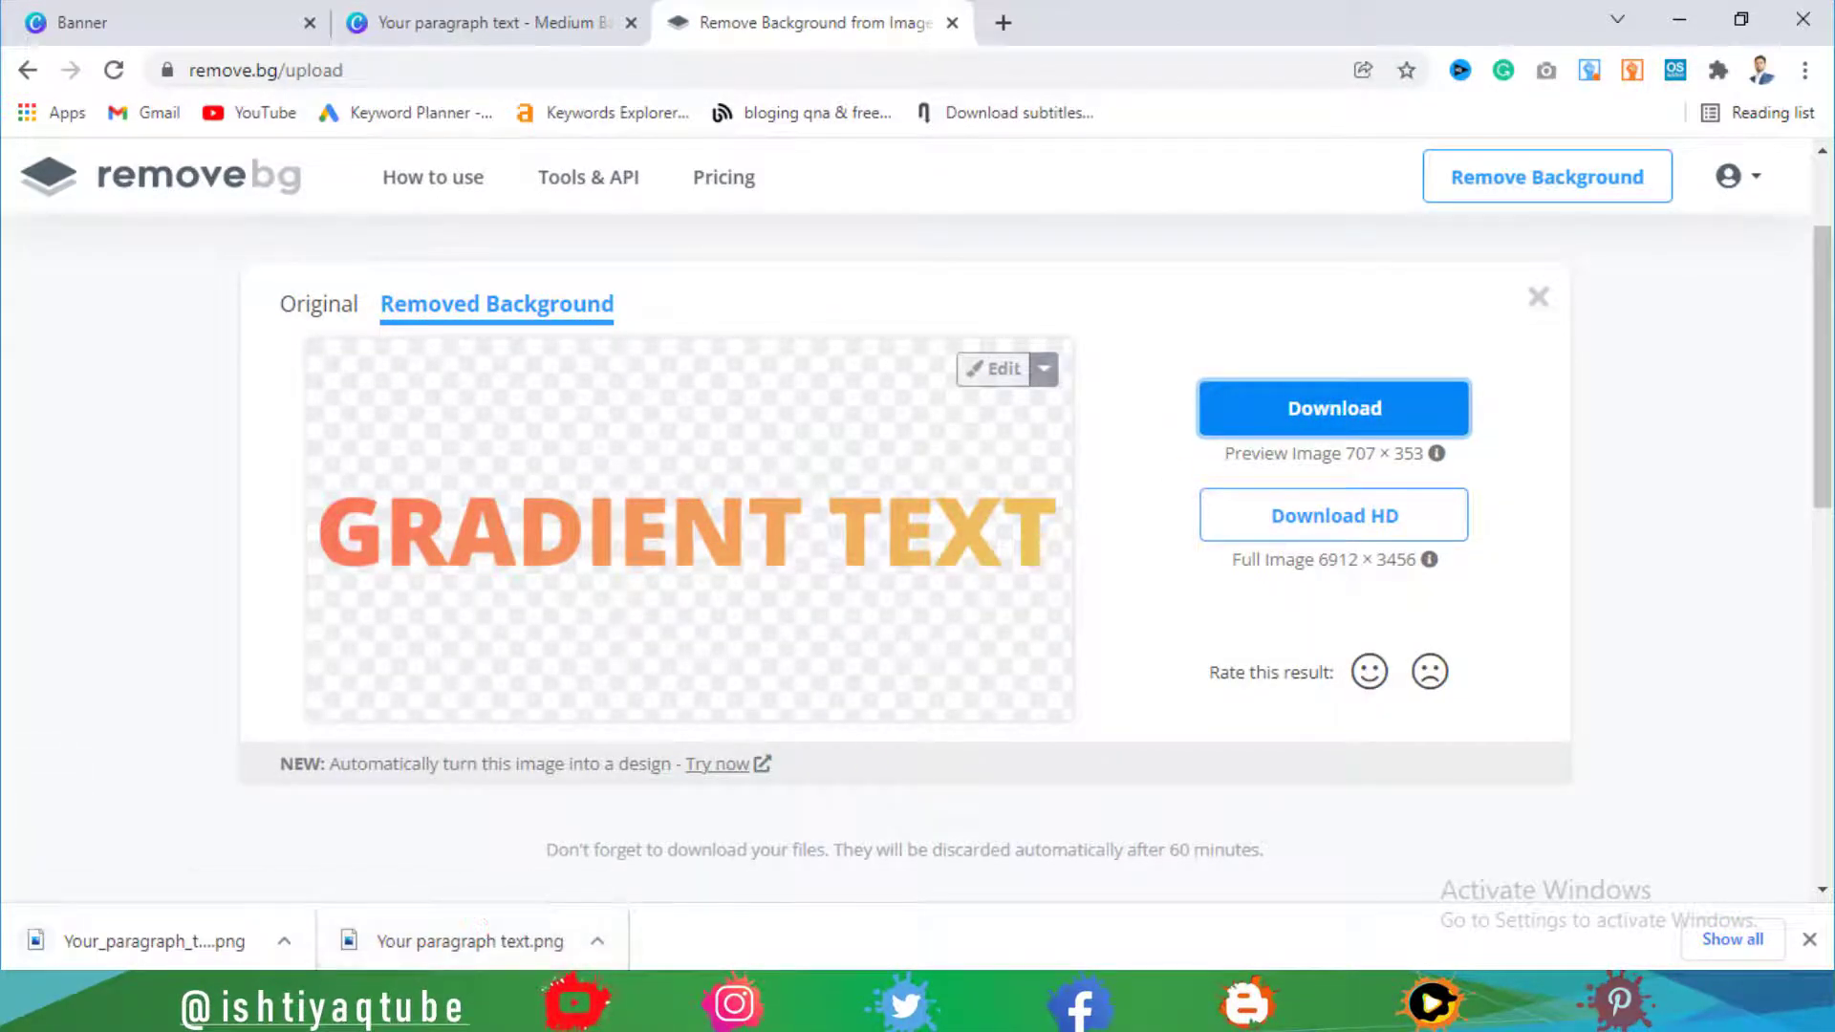
Step: Switch to Canva and upload the background-removed GRADIENT TEXT image to the design's media
{"action": "left_click", "coordinate": [471, 1007]}
{"action": "left_click_drag", "start_coordinate": [286, 315], "coordinate": [212, 416]}
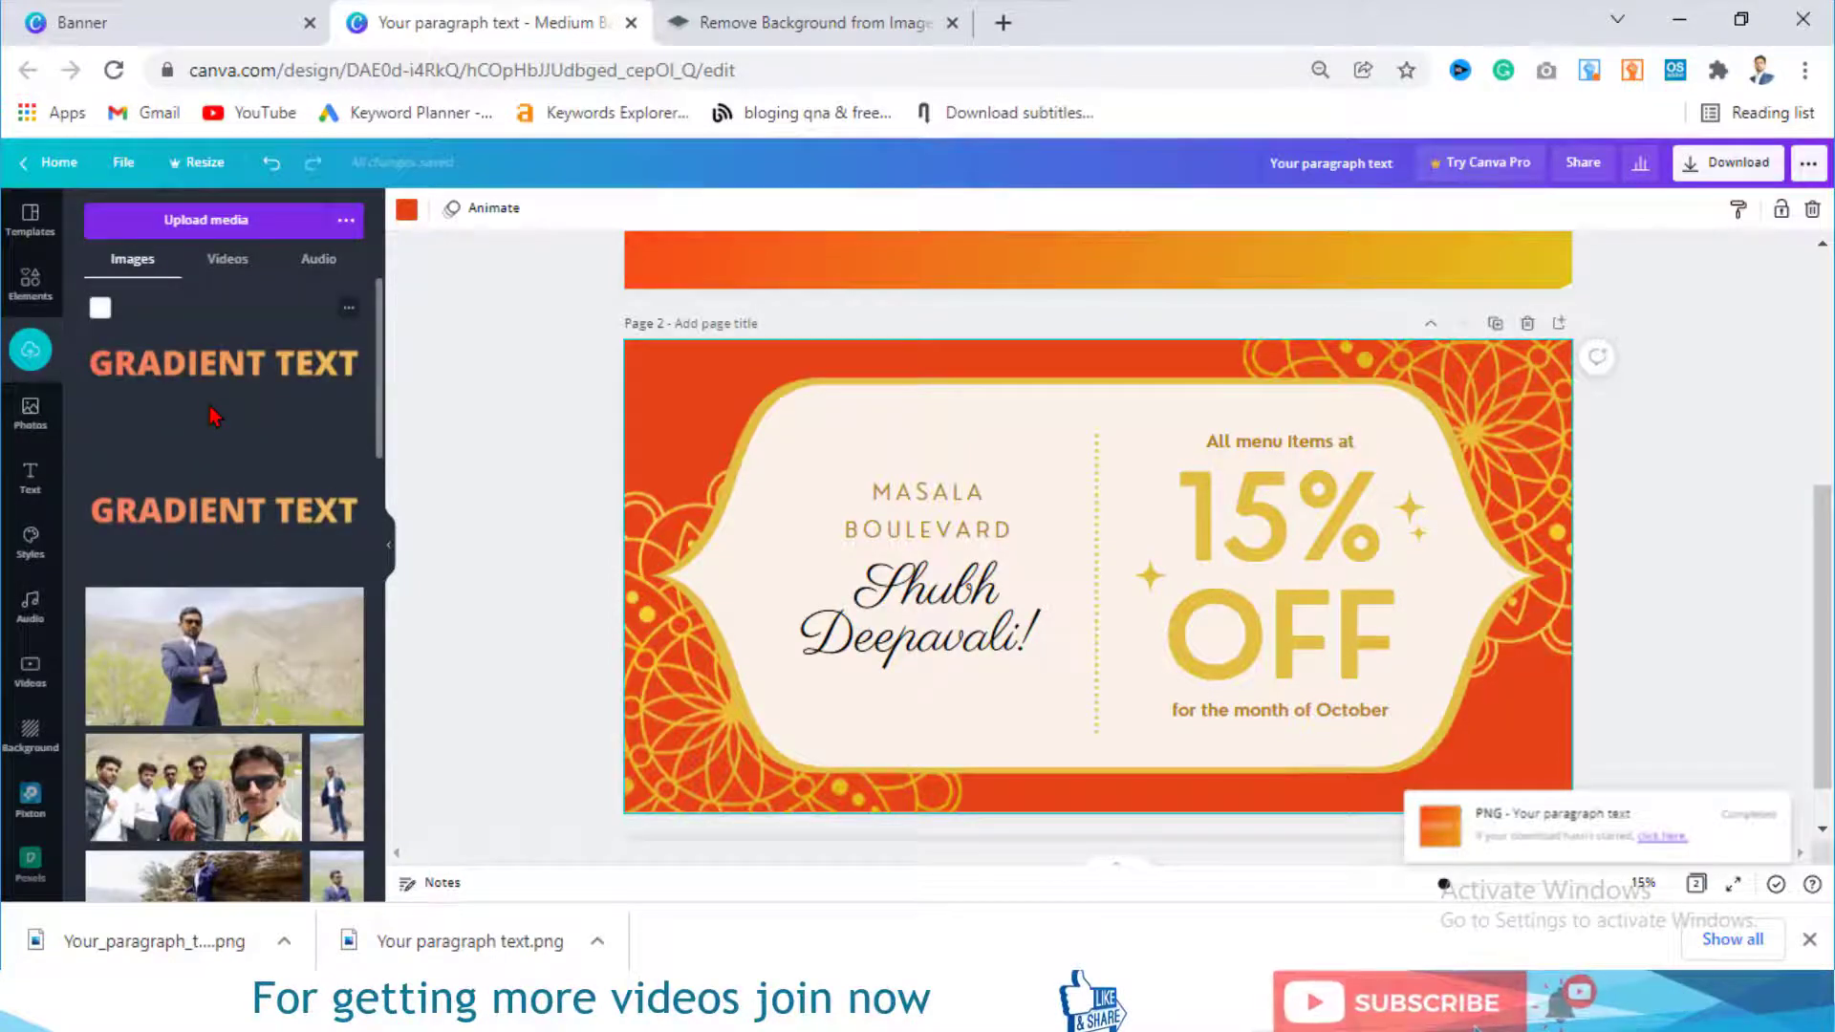
Step: Delete the template's text on page 2 and recolor the cream panel shapes inside the gold border black
{"action": "left_click", "coordinate": [1275, 573]}
{"action": "key", "text": "Delete"}
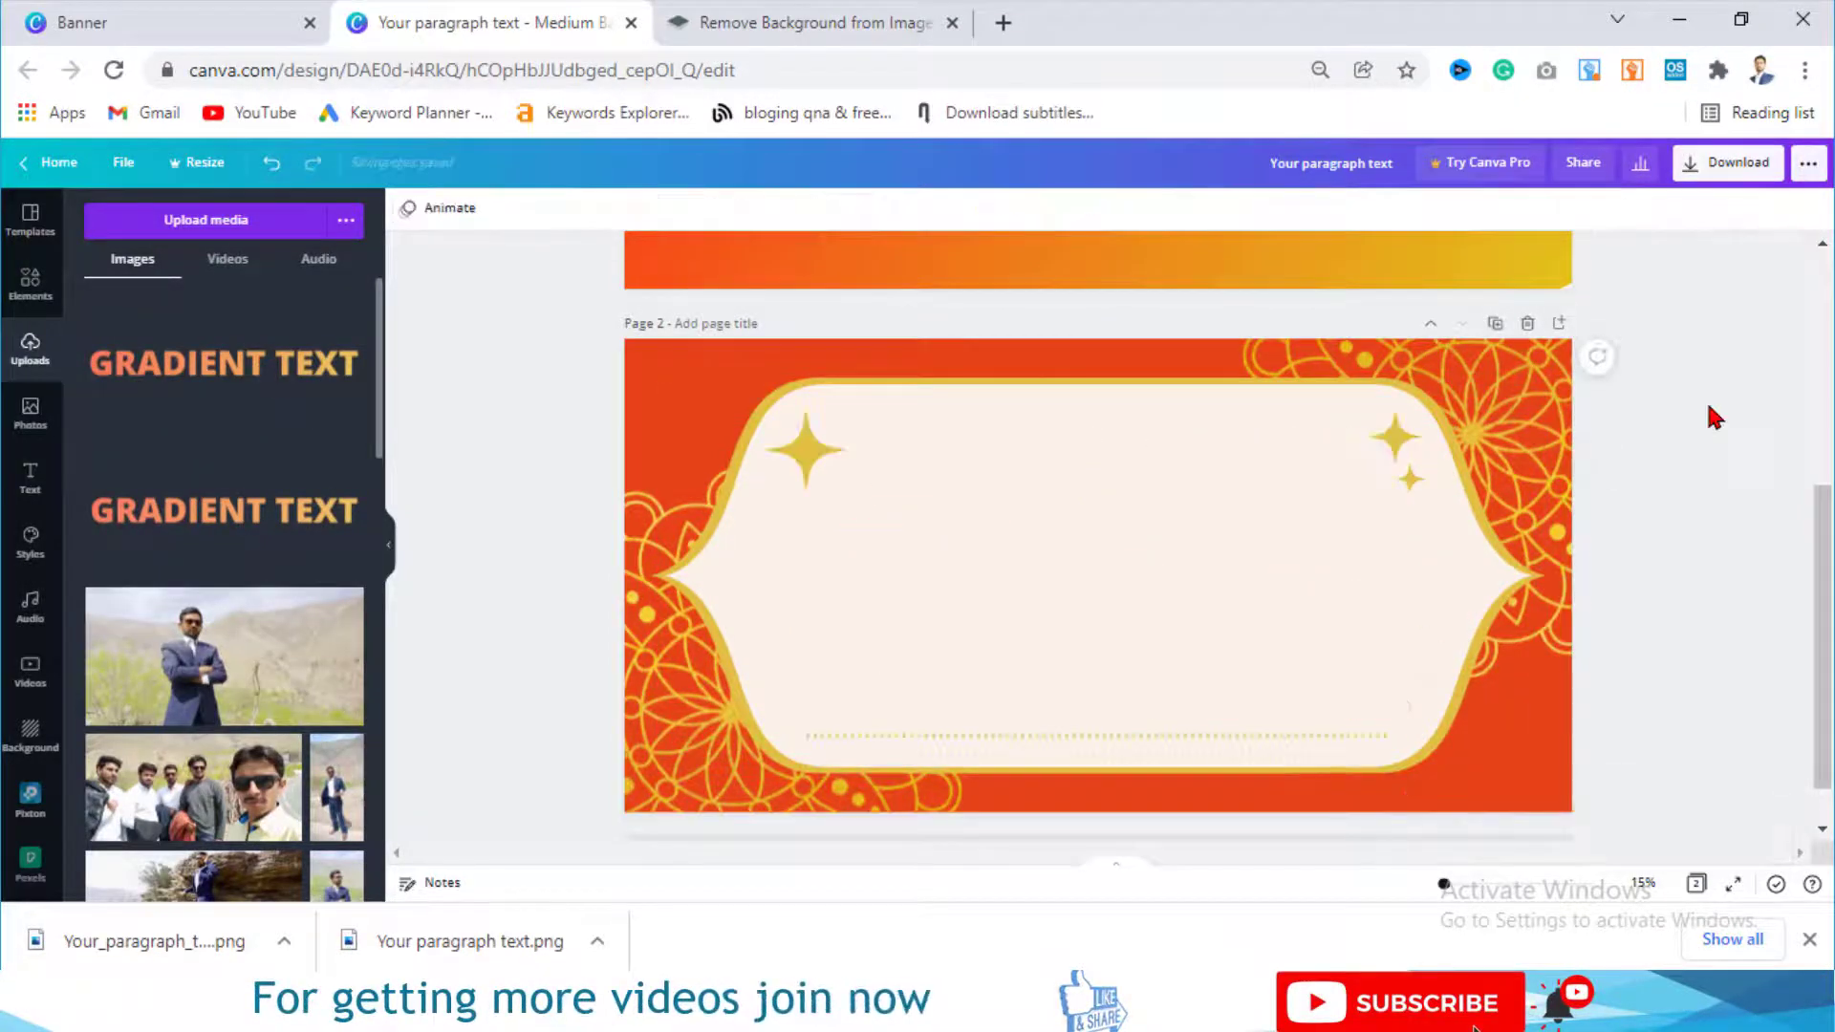
{"action": "left_click", "coordinate": [1292, 583]}
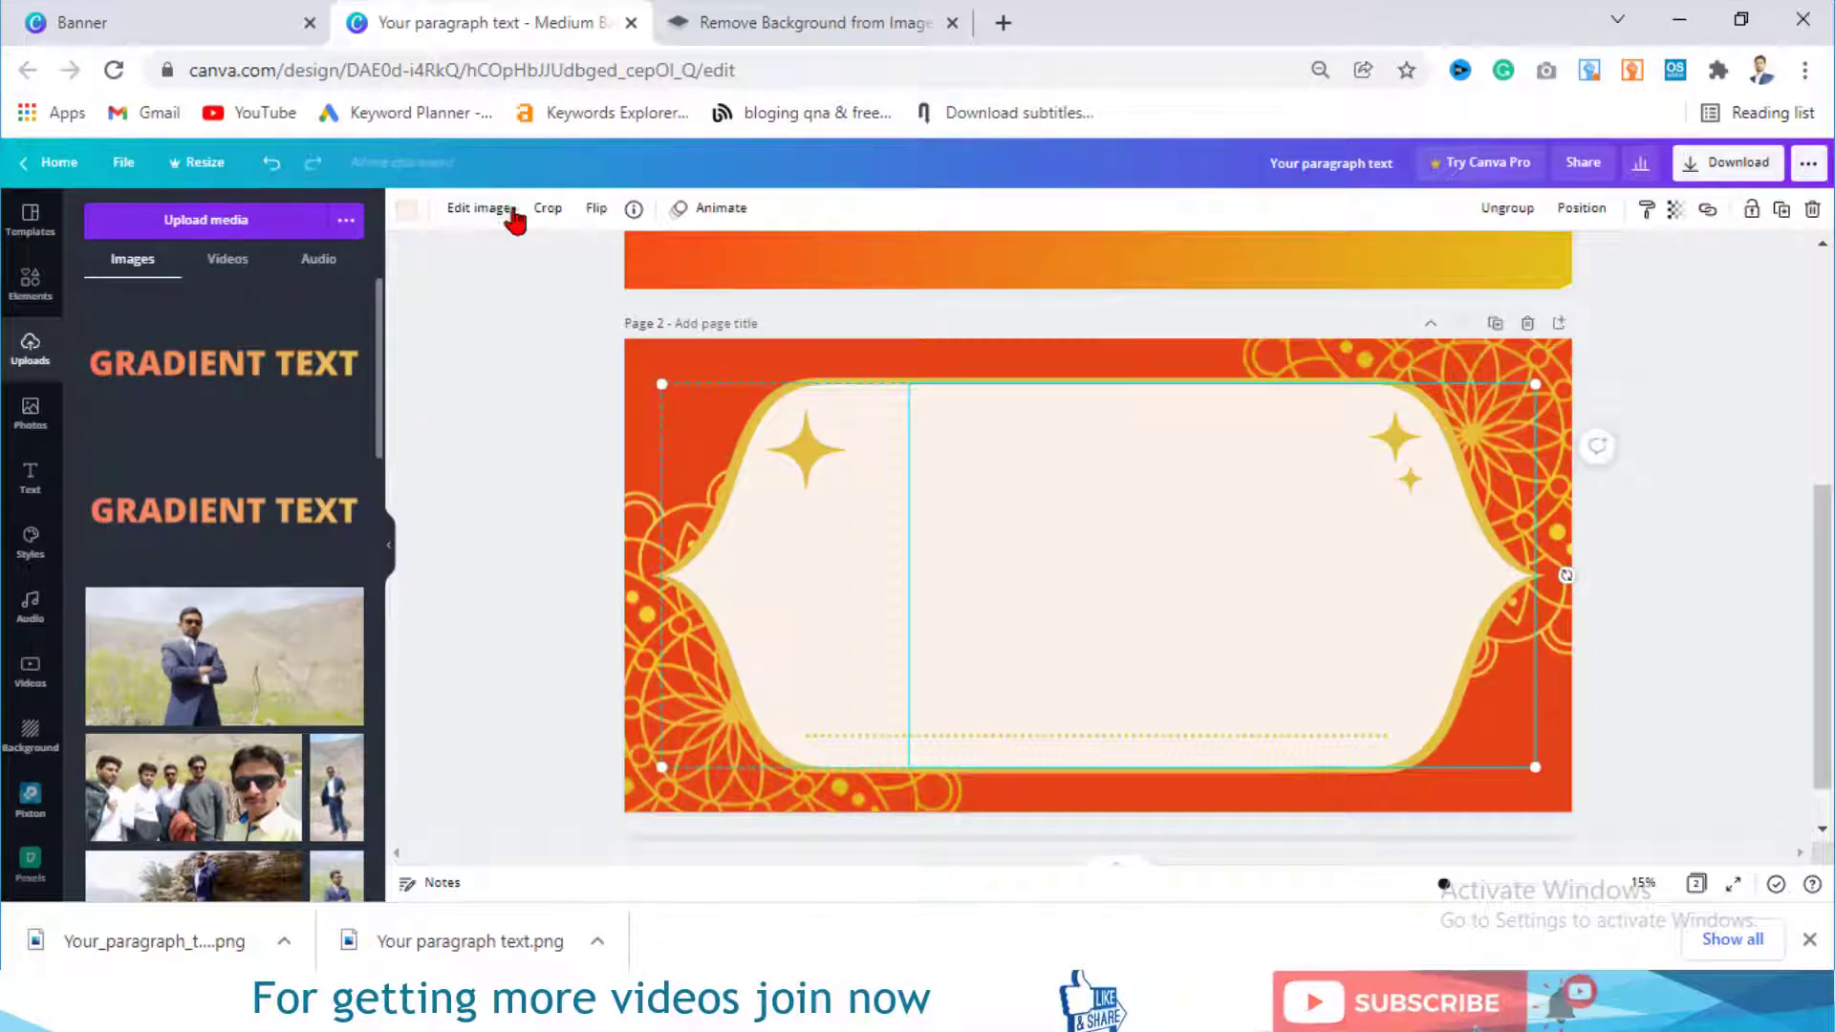
{"action": "left_click", "coordinate": [409, 210]}
{"action": "left_click", "coordinate": [102, 634]}
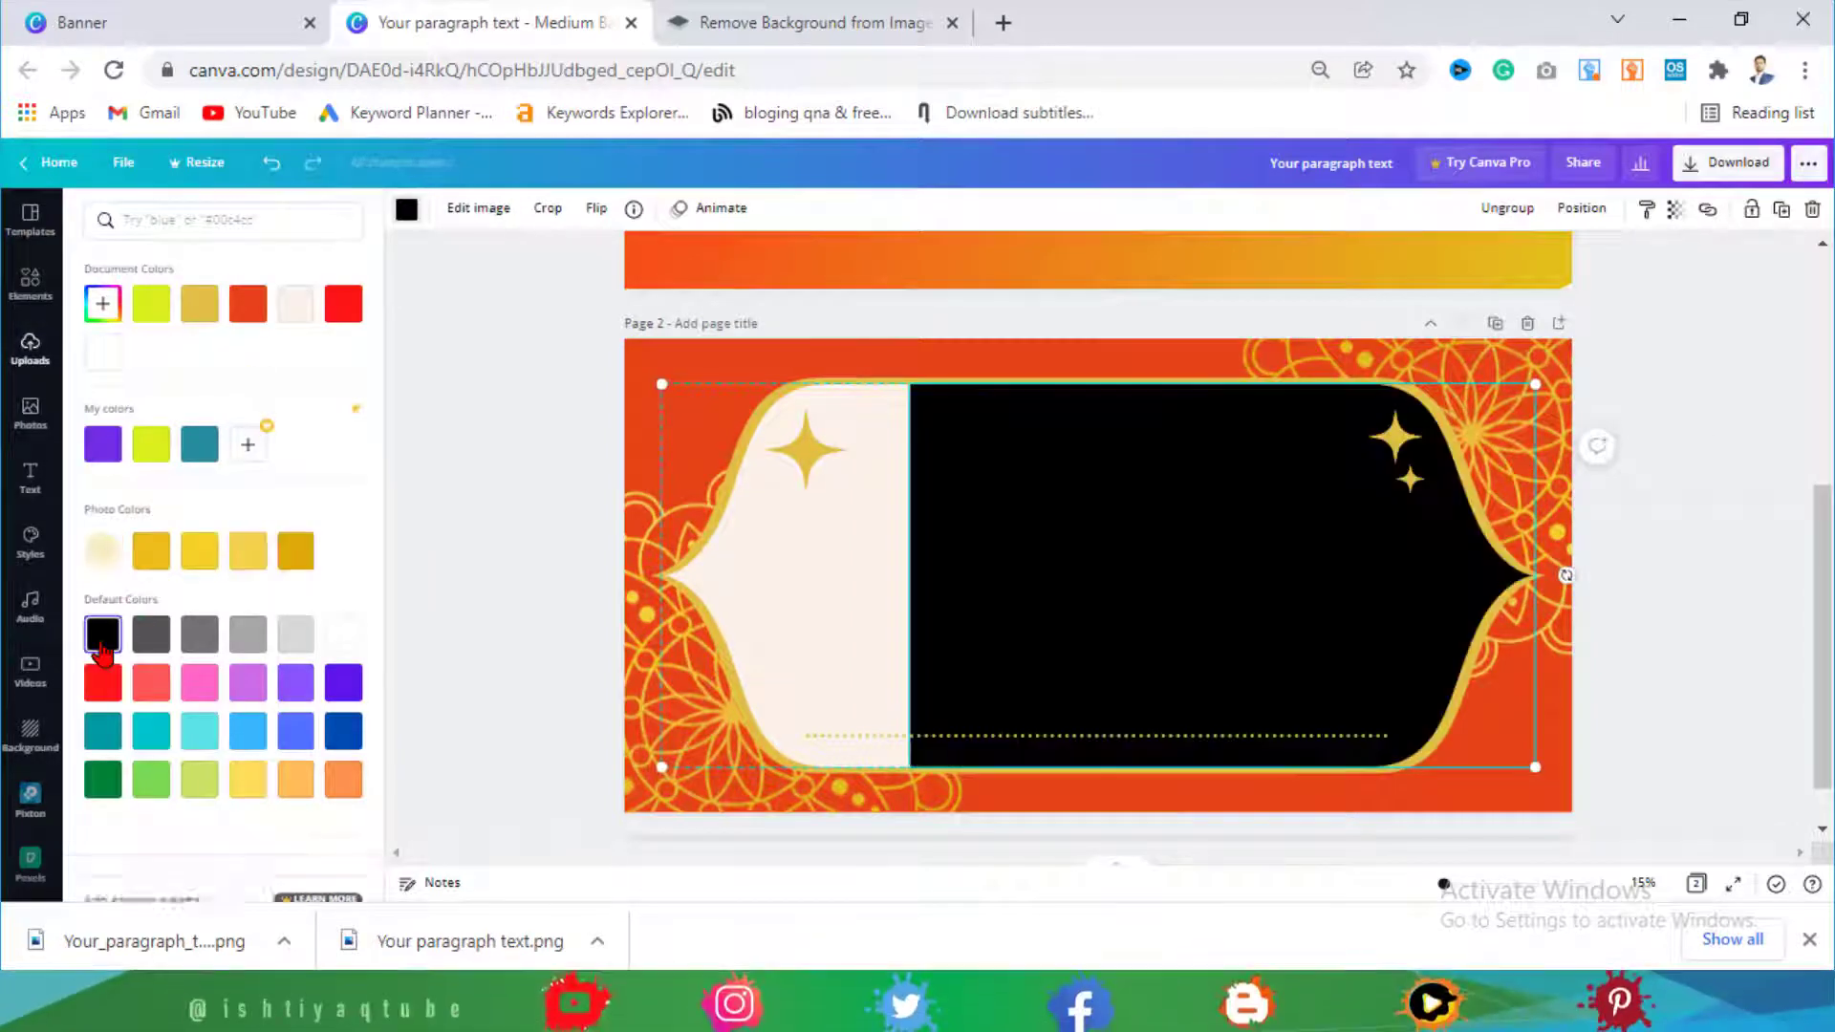
{"action": "left_click", "coordinate": [95, 639]}
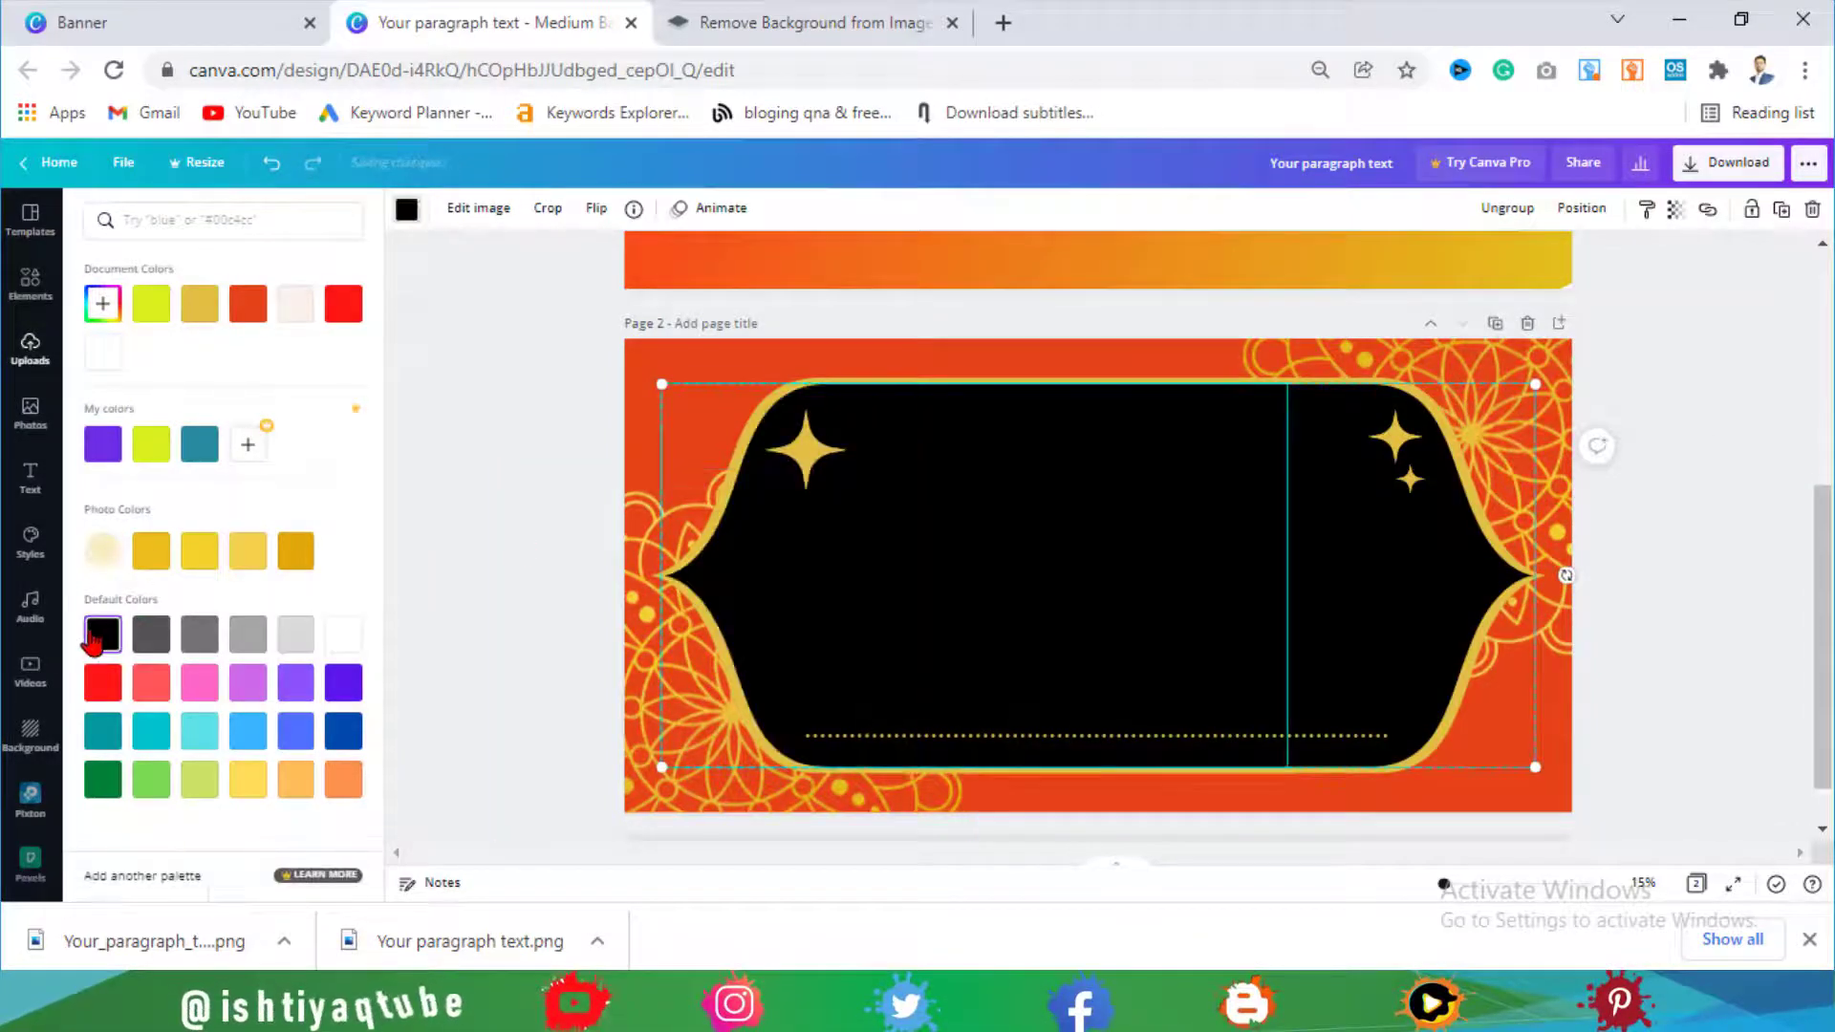
{"action": "left_click", "coordinate": [488, 418]}
Step: Place the uploaded GRADIENT TEXT image on page 2 and enlarge it to fill the black panel
{"action": "left_click", "coordinate": [226, 365]}
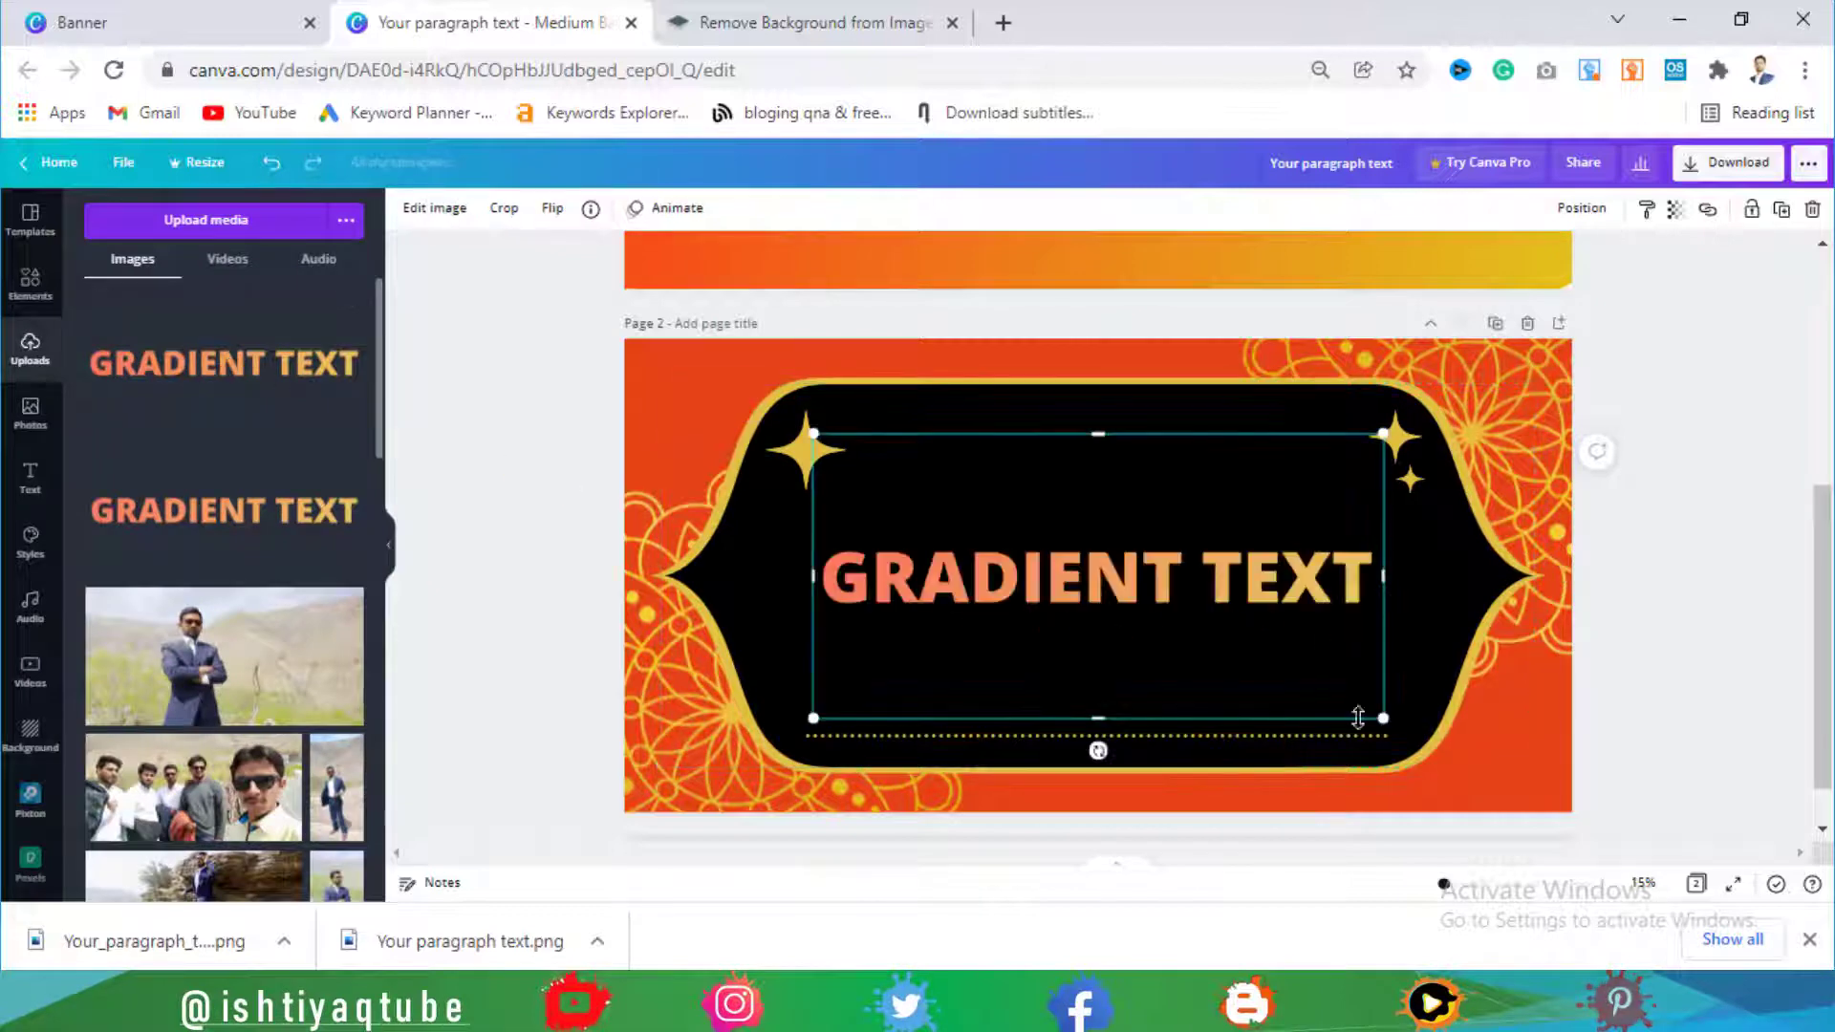
{"action": "left_click_drag", "start_coordinate": [1380, 717], "coordinate": [1468, 779]}
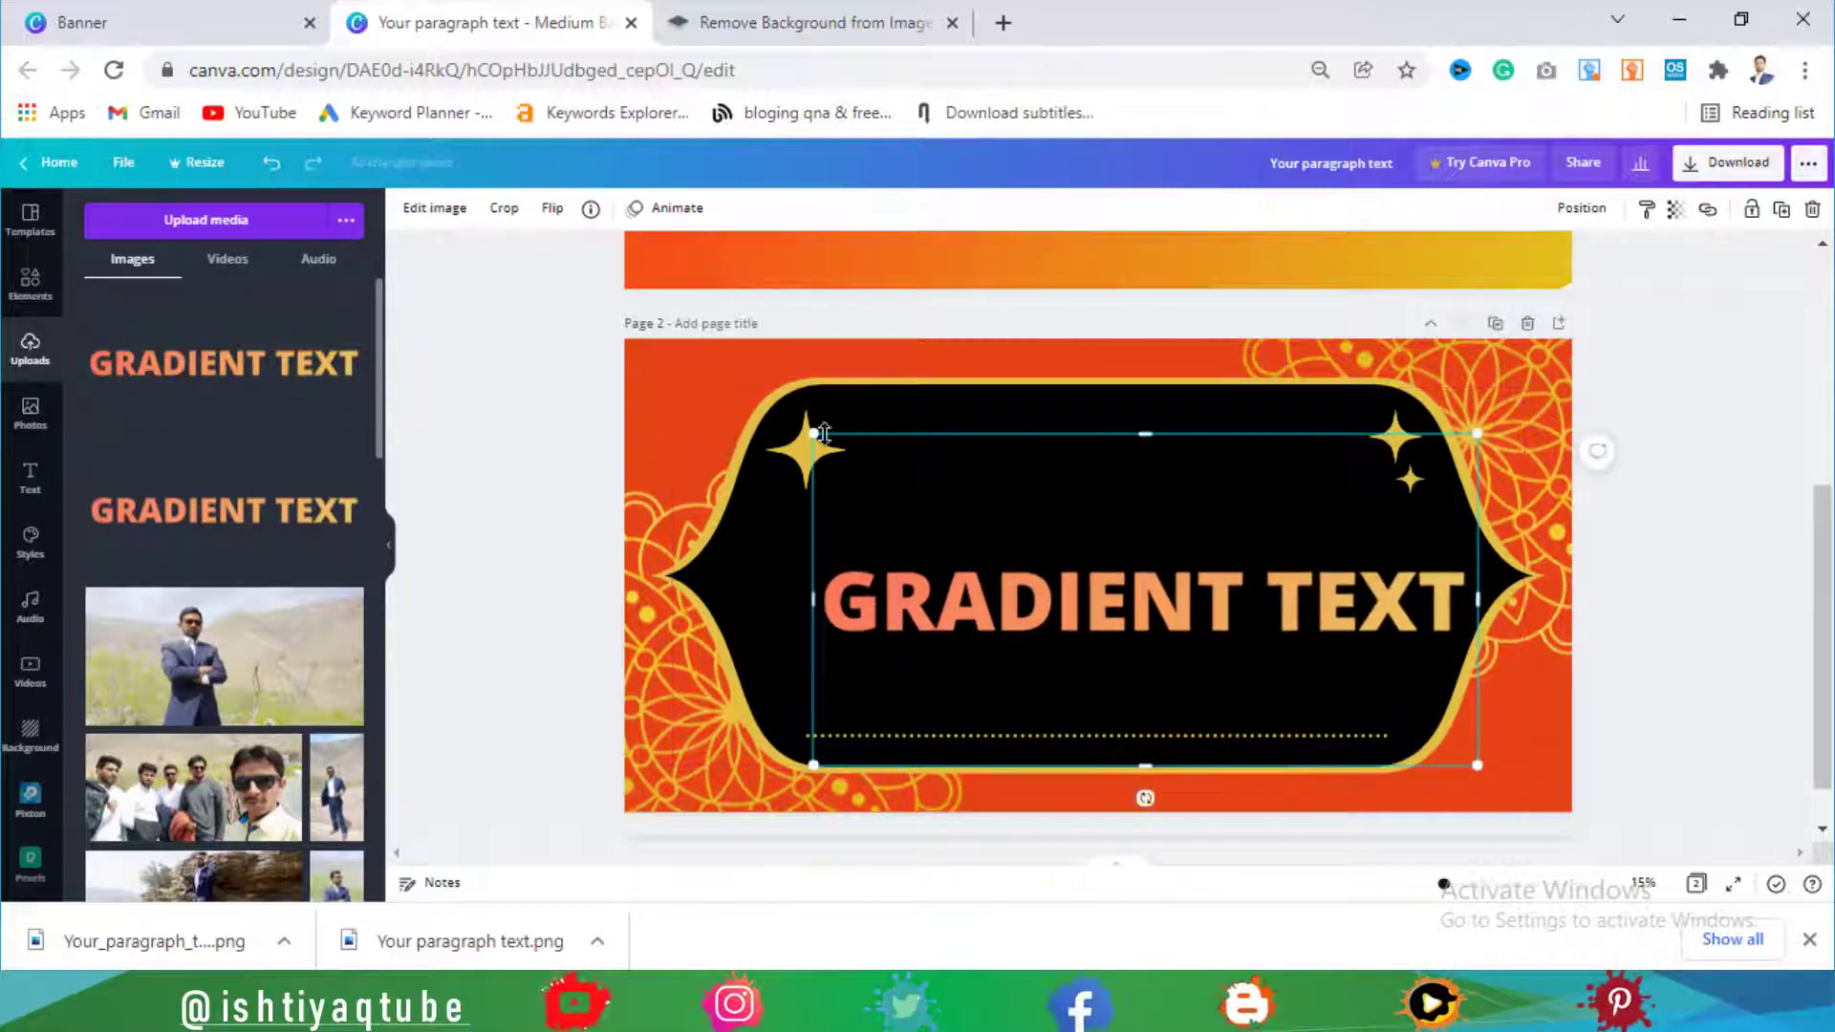
{"action": "left_click_drag", "start_coordinate": [805, 427], "coordinate": [718, 386]}
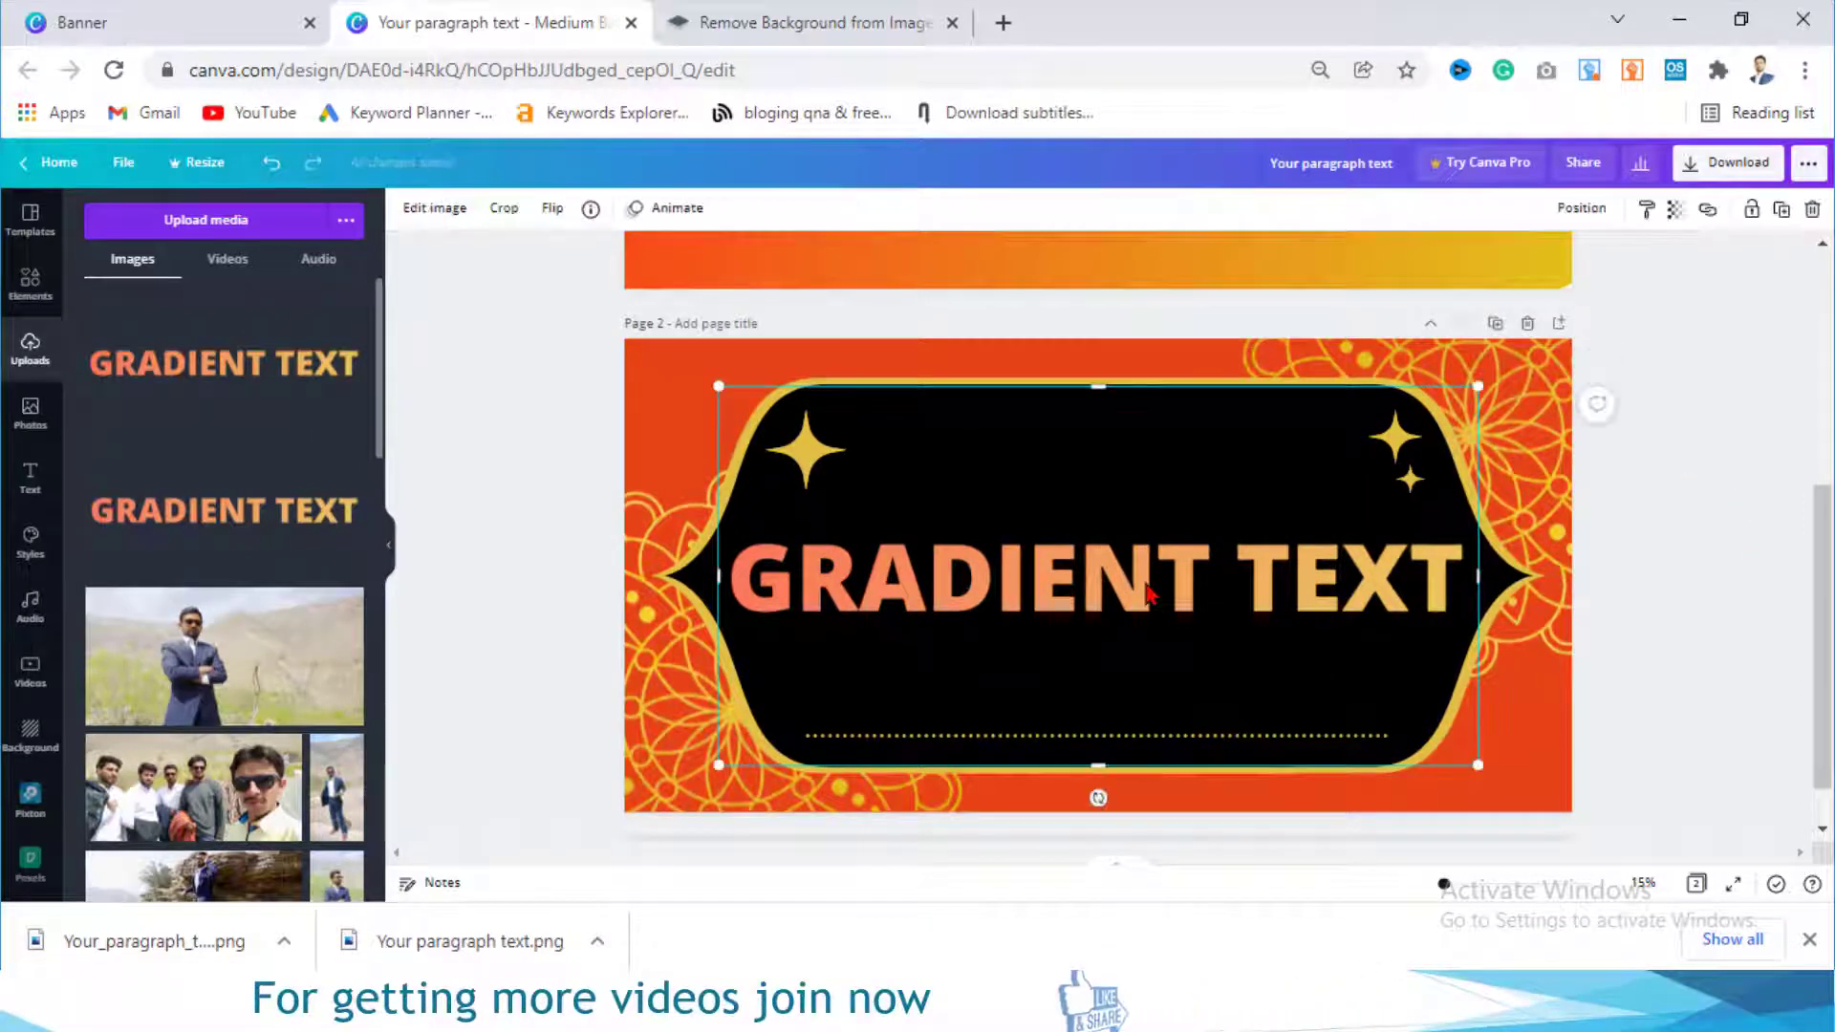
Step: Set the GRADIENT TEXT image's saturation to 100
{"action": "left_click", "coordinate": [421, 212]}
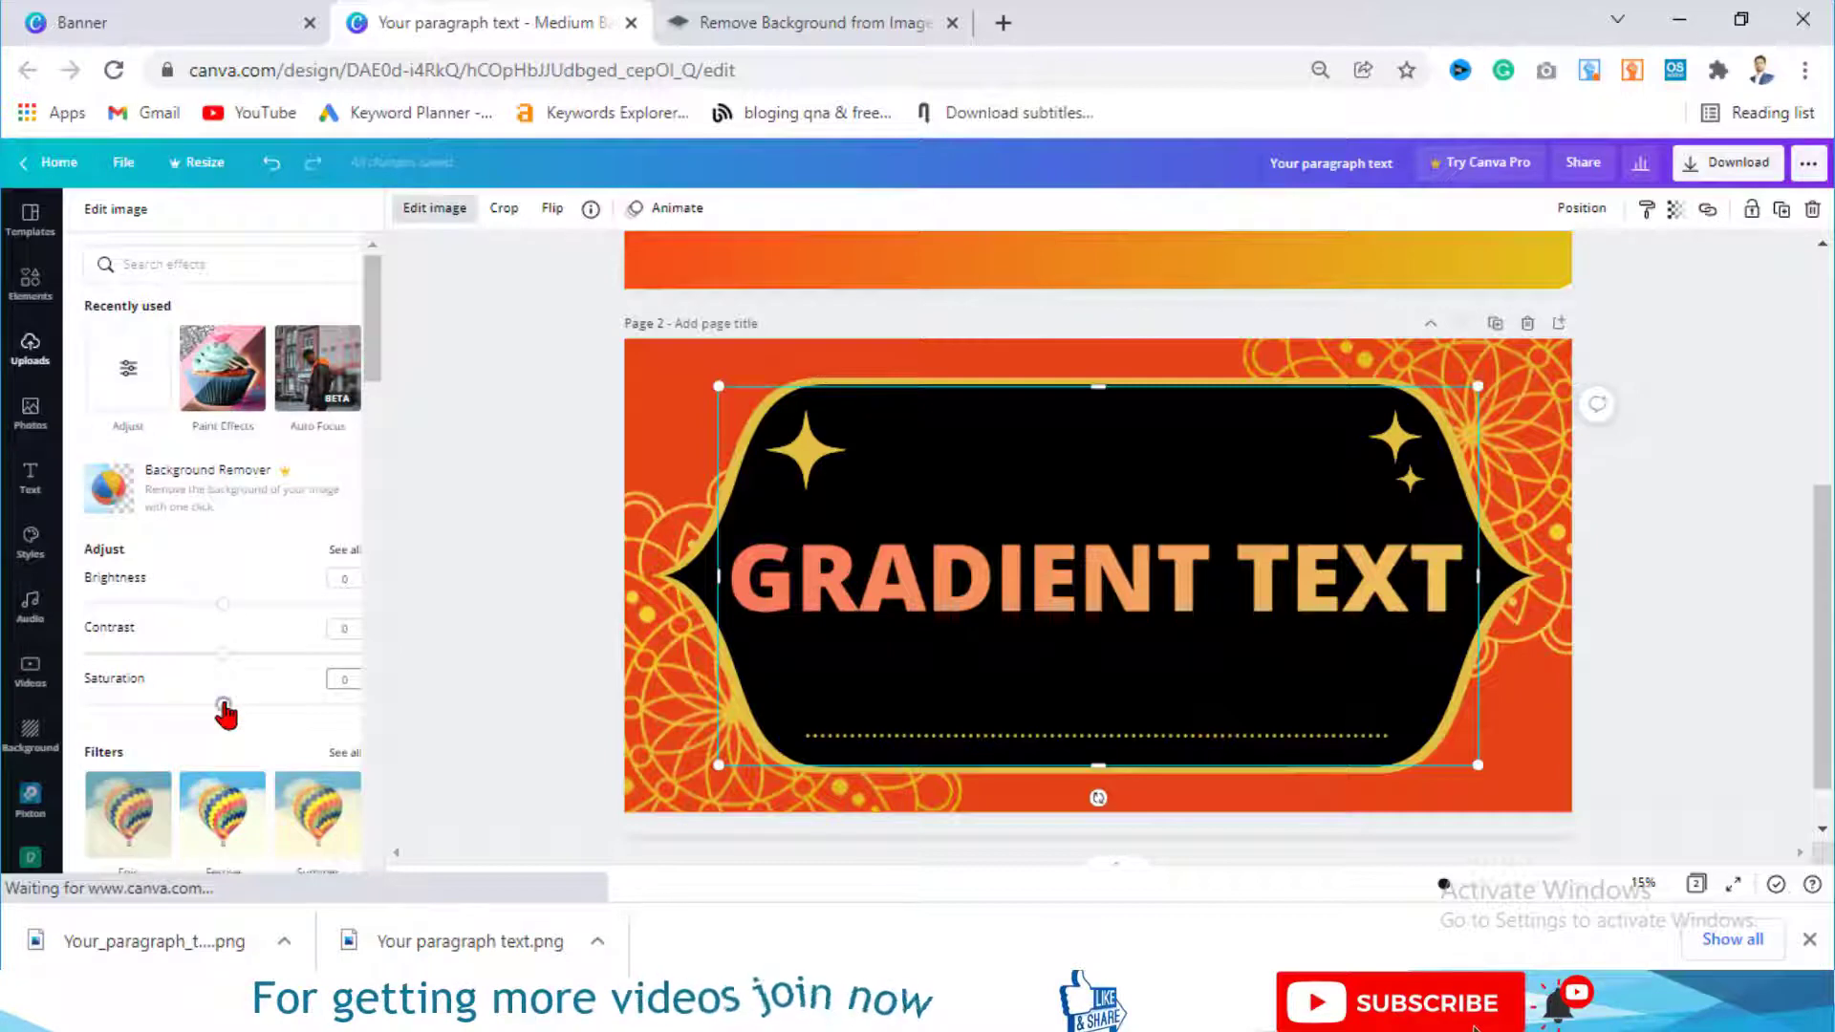
{"action": "left_click_drag", "start_coordinate": [224, 706], "coordinate": [401, 725]}
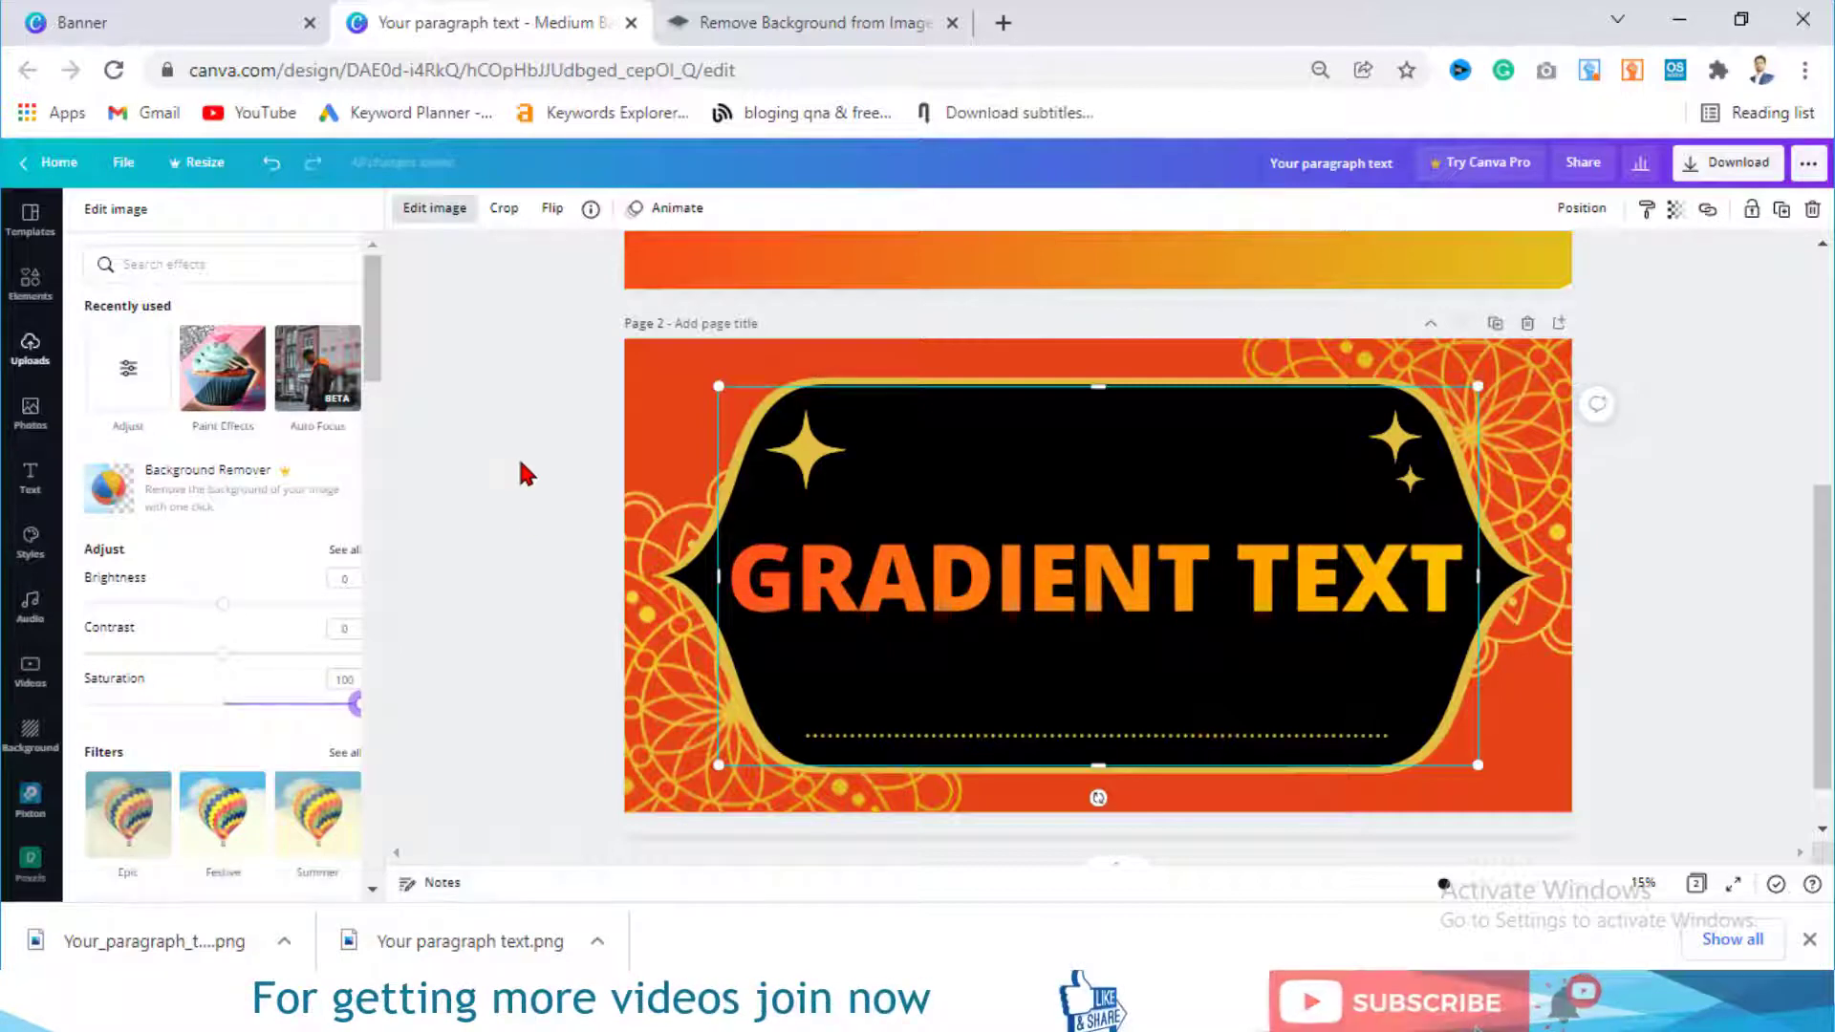
{"action": "left_click", "coordinate": [523, 468]}
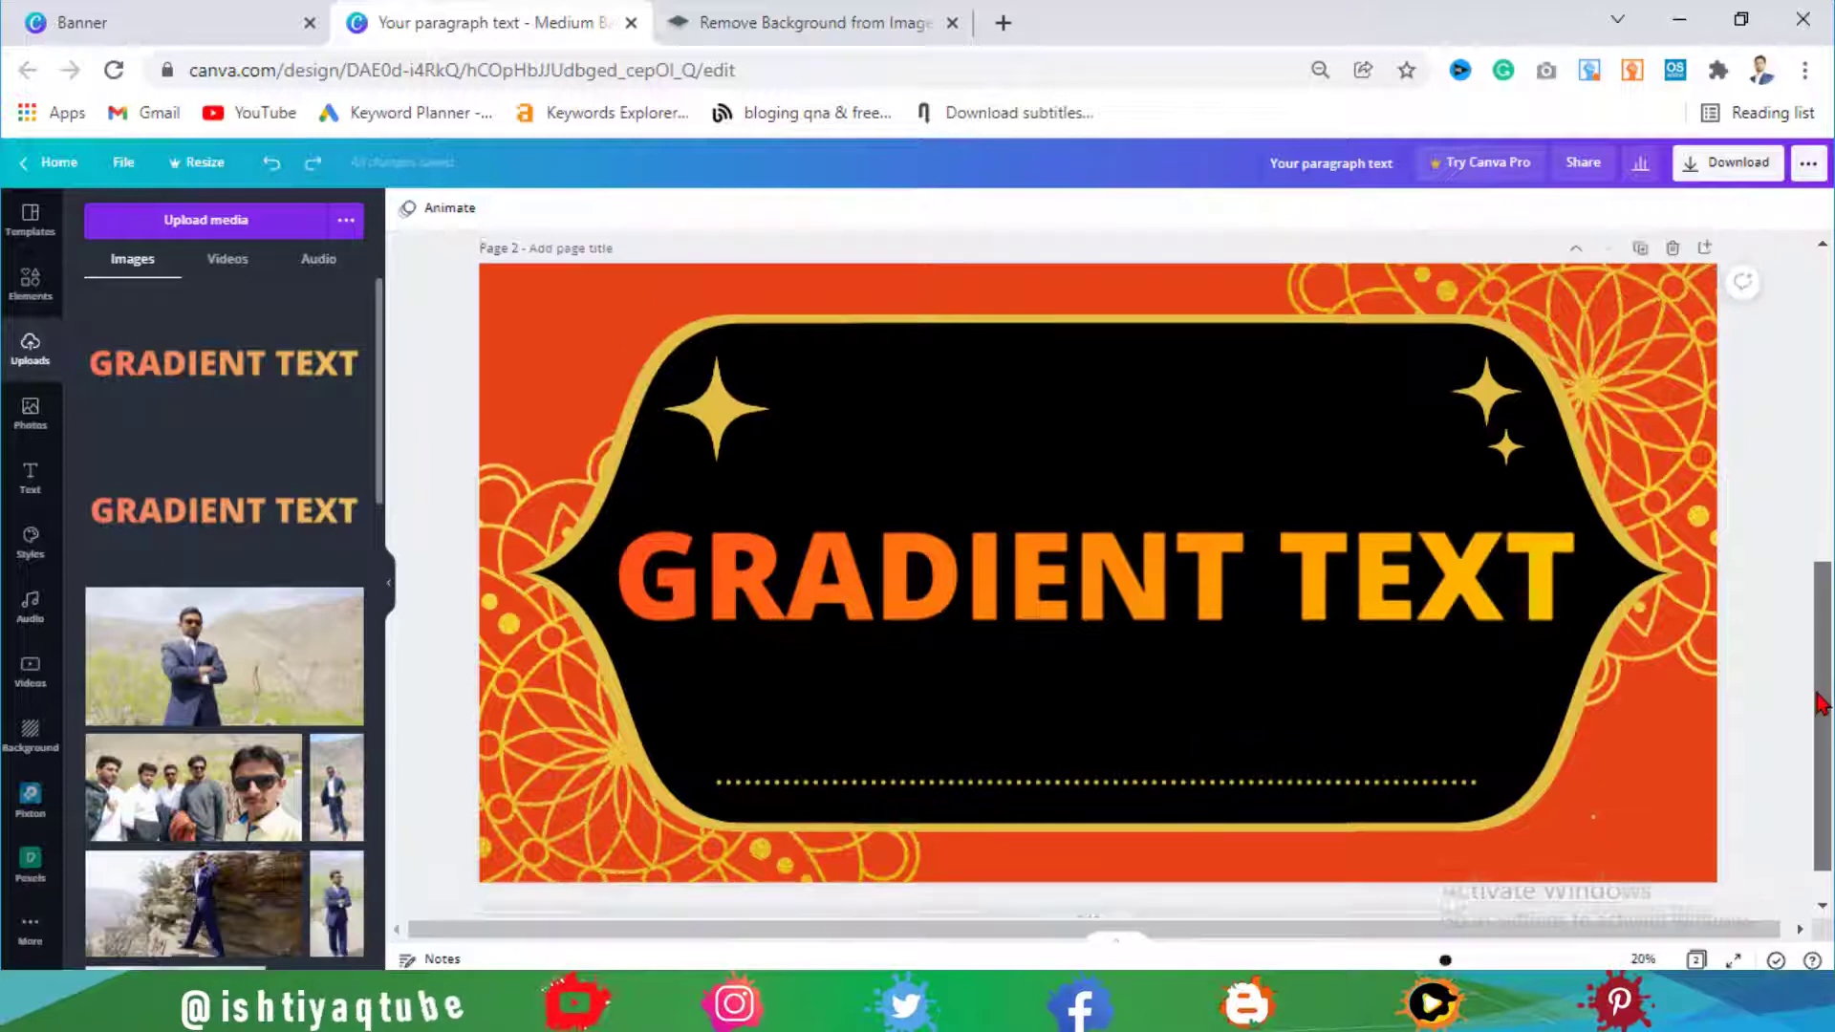
Step: Duplicate page 2 and delete the GRADIENT TEXT image from the copy on page 3
{"action": "left_click_drag", "start_coordinate": [1827, 706], "coordinate": [1827, 696]}
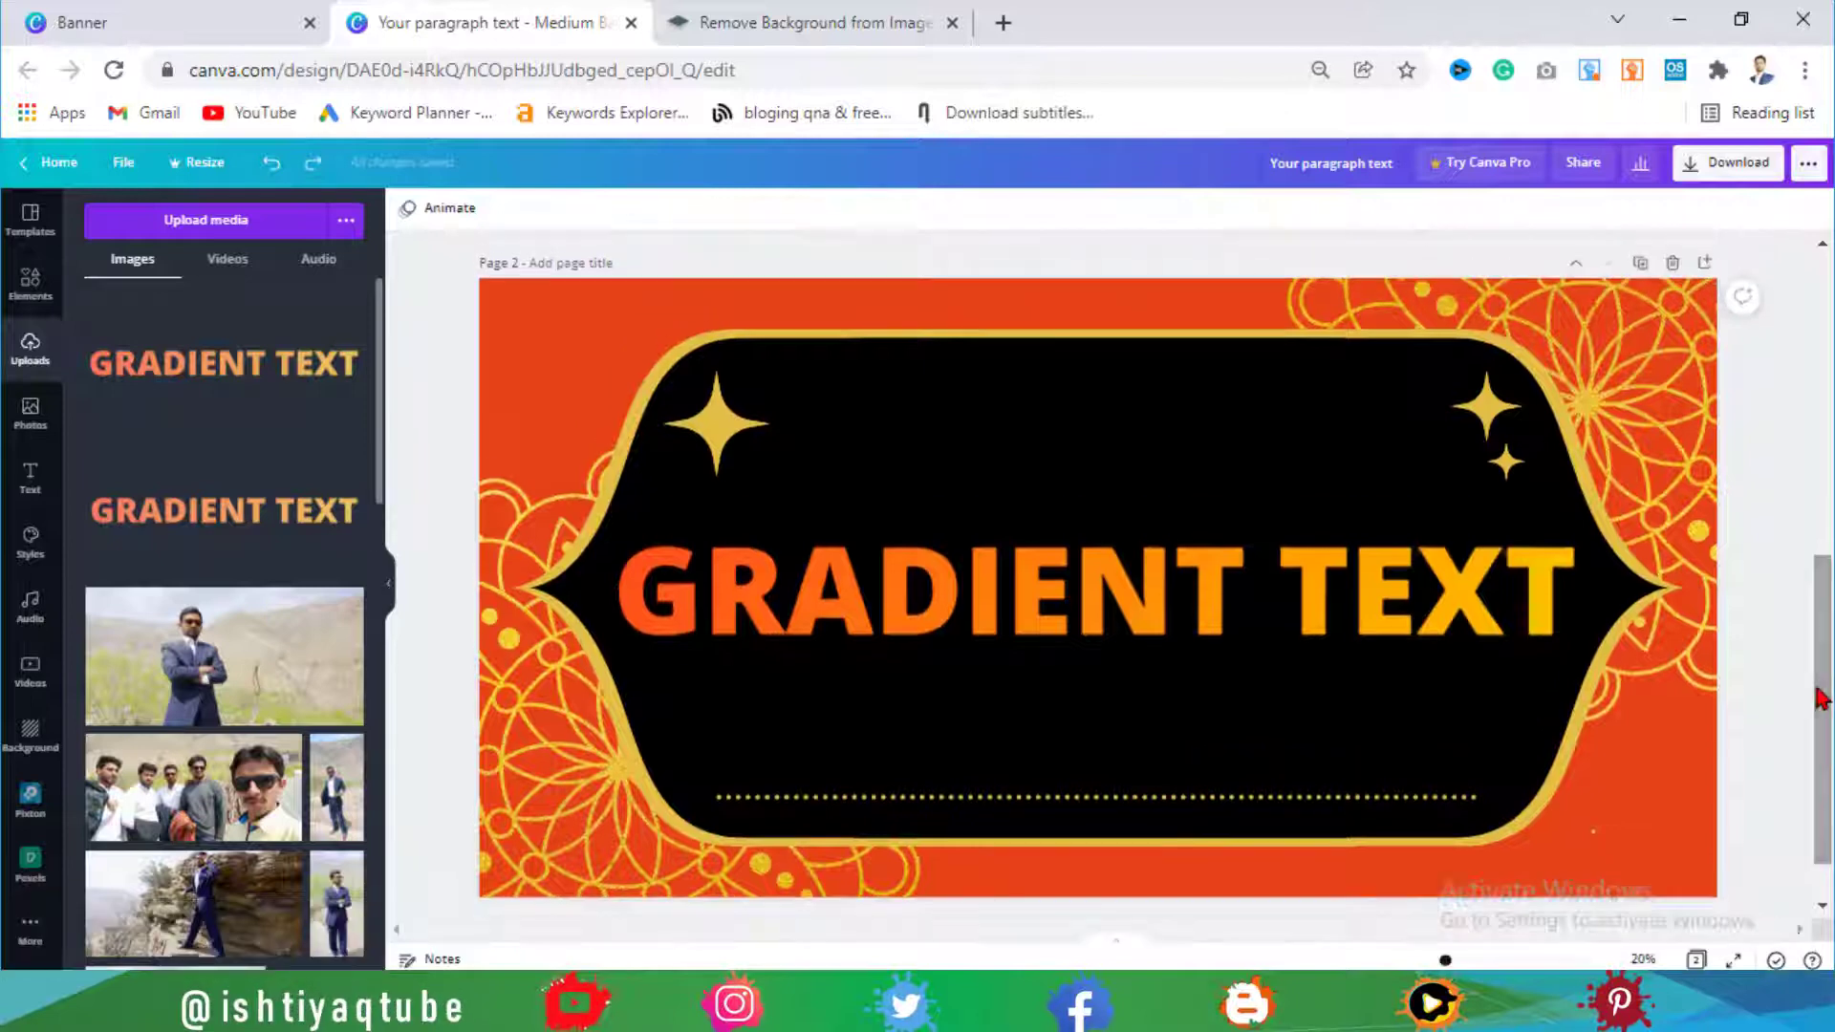
{"action": "left_click", "coordinate": [1641, 263]}
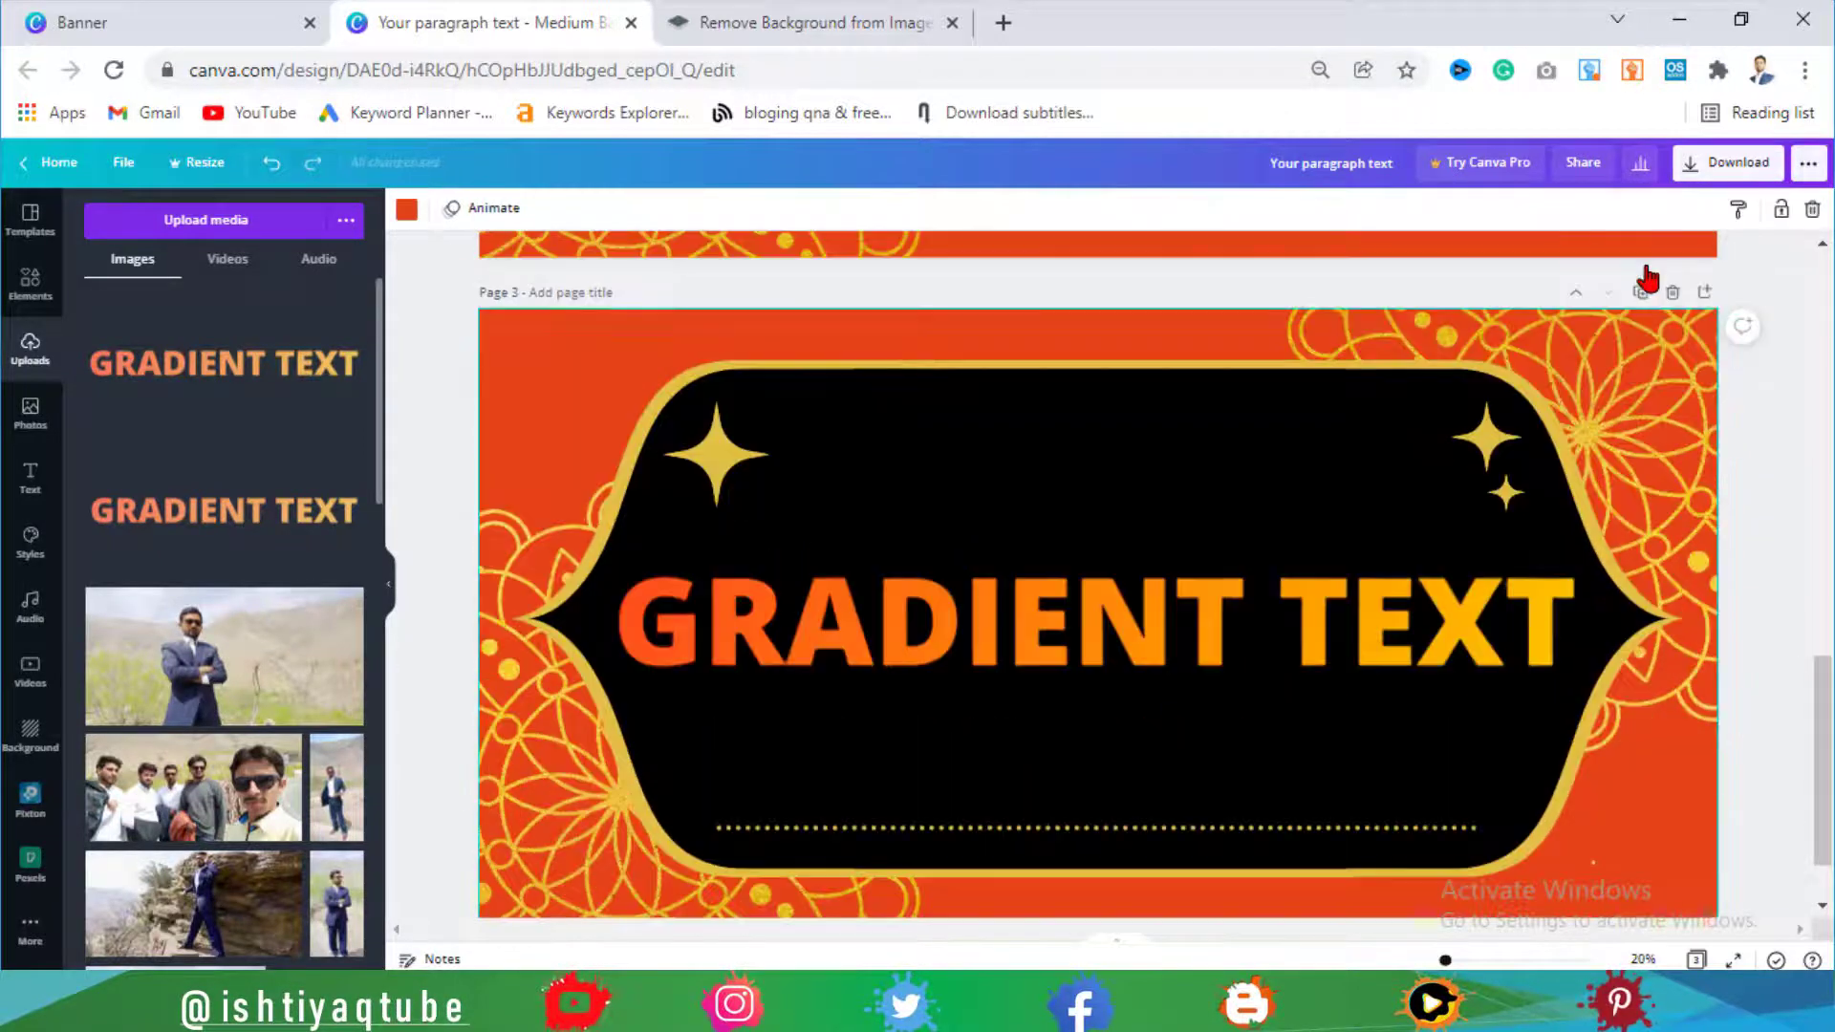
{"action": "left_click_drag", "start_coordinate": [1819, 722], "coordinate": [1826, 734]}
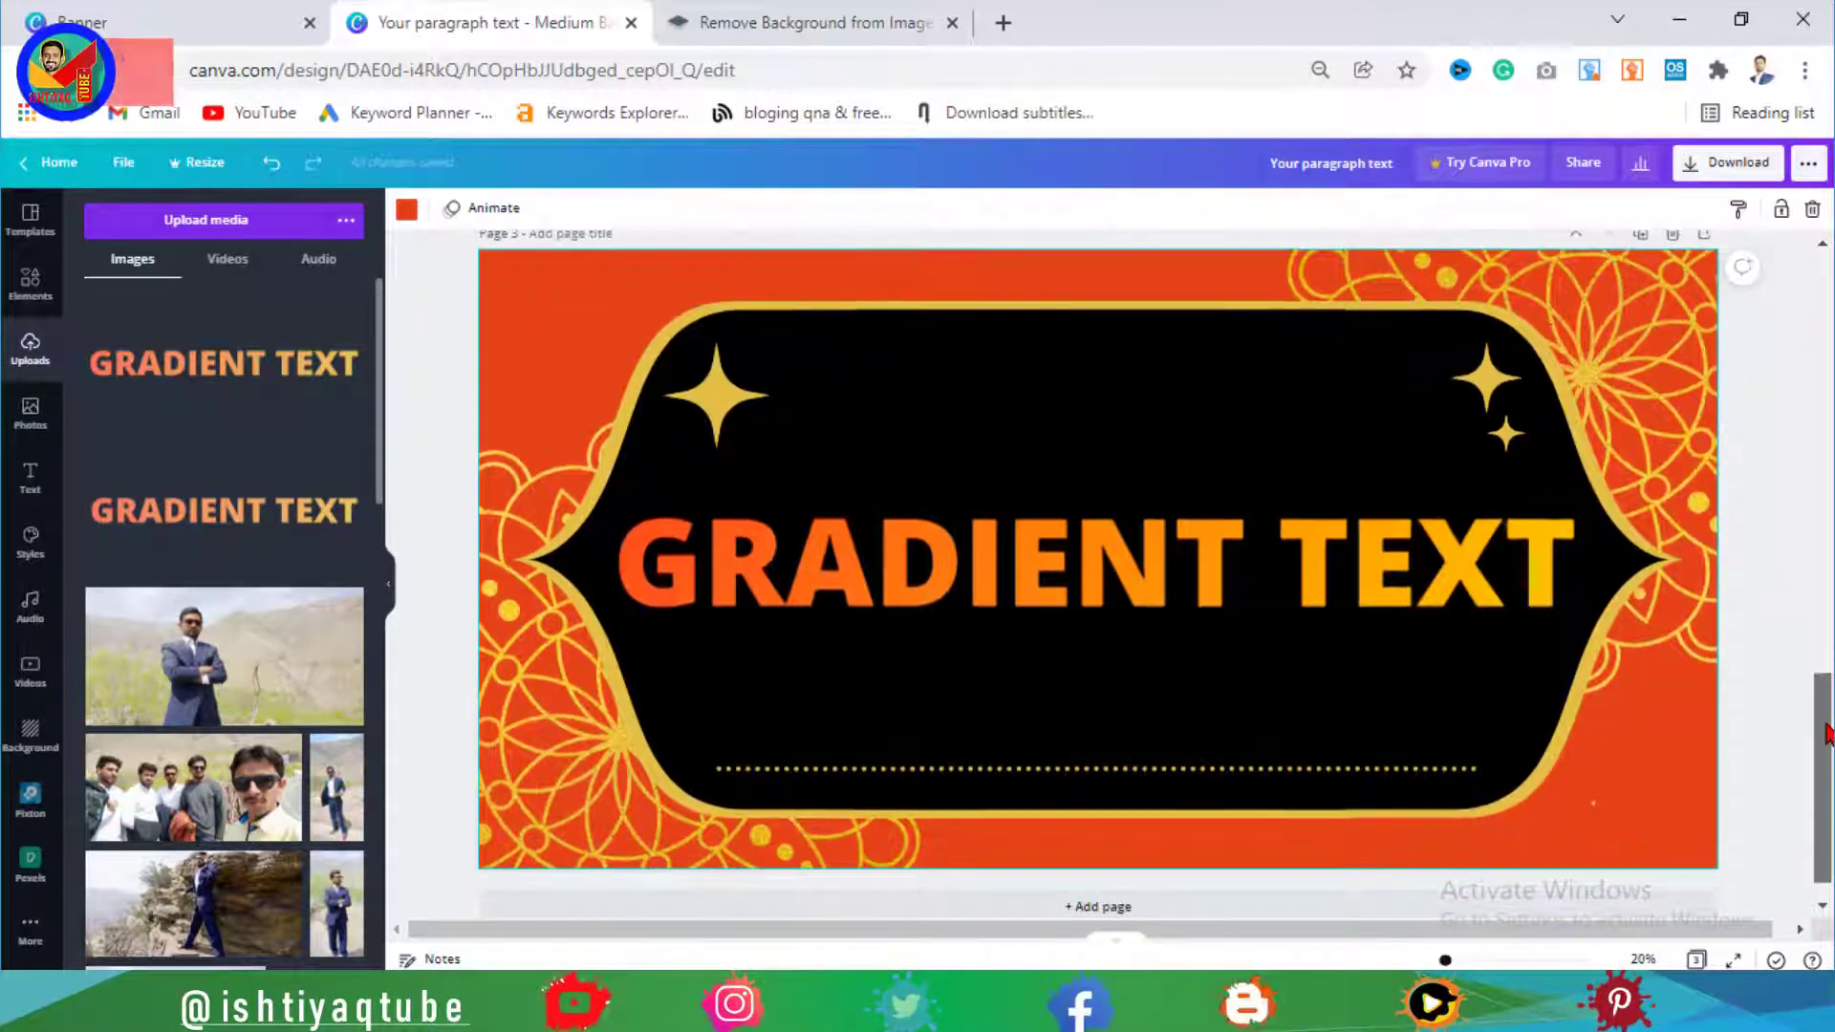
{"action": "left_click", "coordinate": [1109, 572]}
{"action": "key", "text": "Delete"}
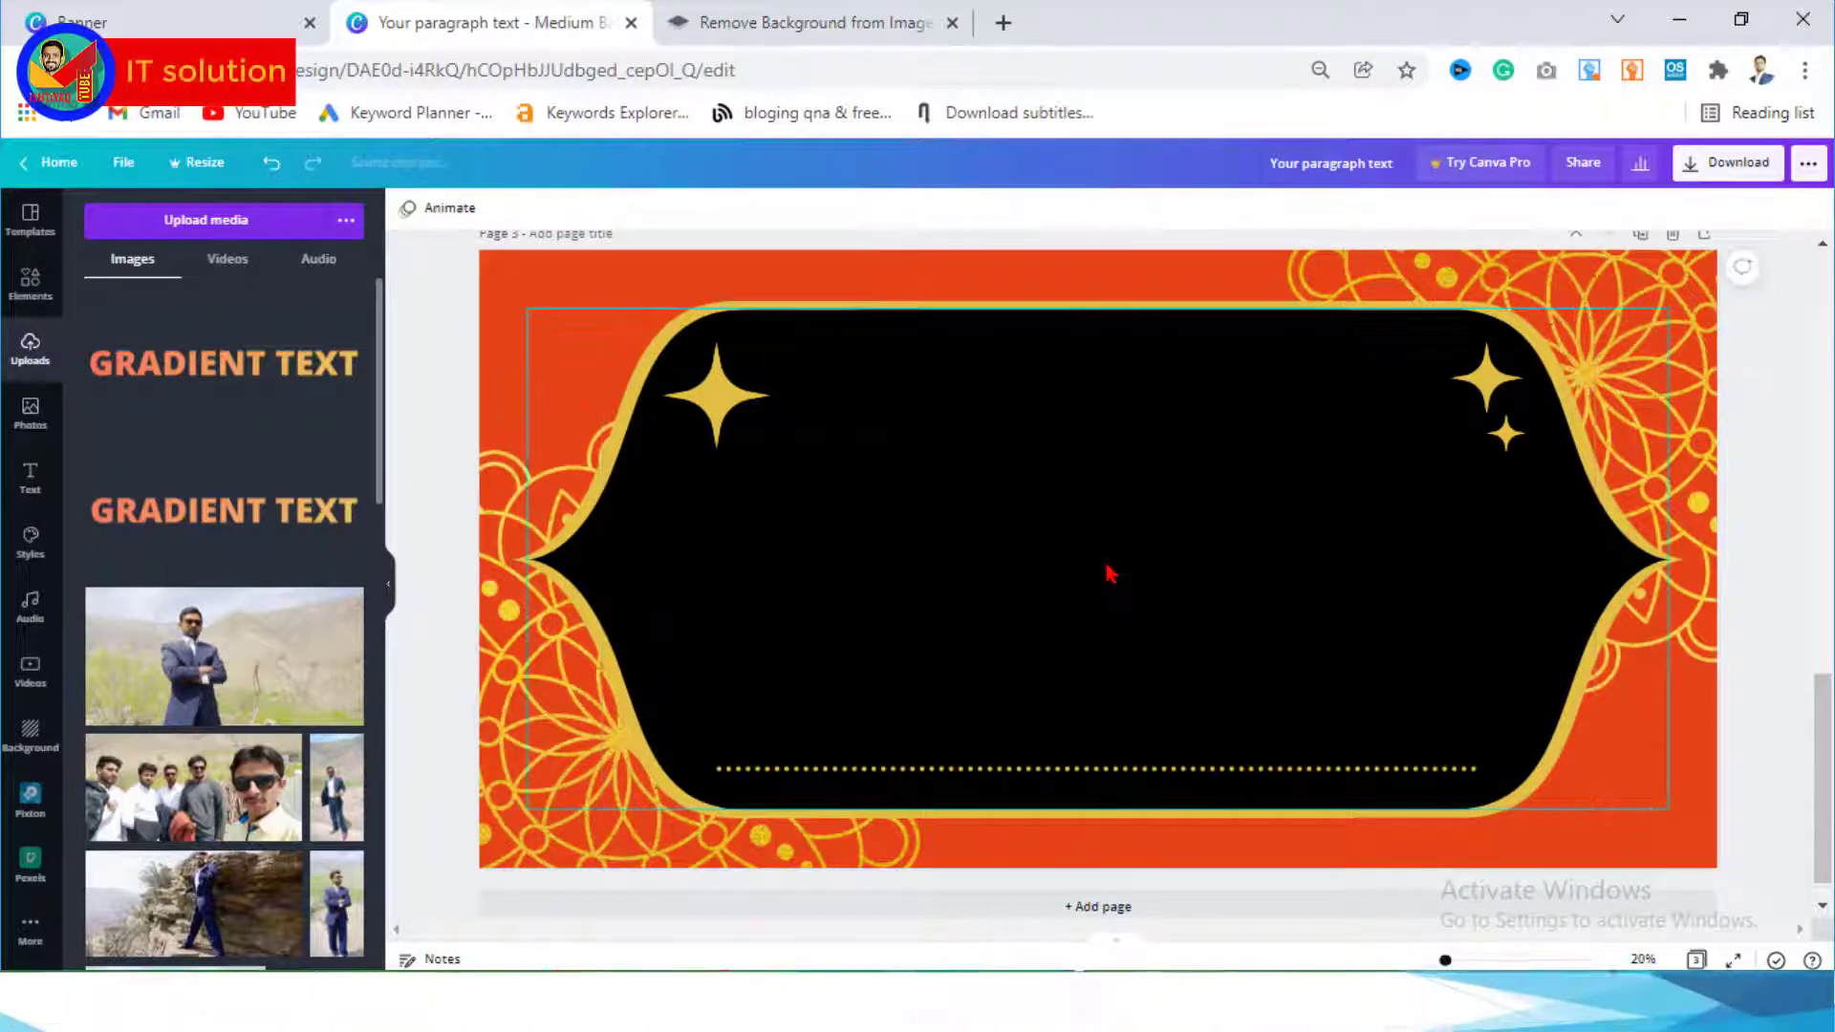
Step: Replace the elements search for gradient with the suggested search for Frames
{"action": "left_click", "coordinate": [30, 282]}
{"action": "left_click", "coordinate": [212, 222]}
{"action": "key", "text": "BackSpace"}
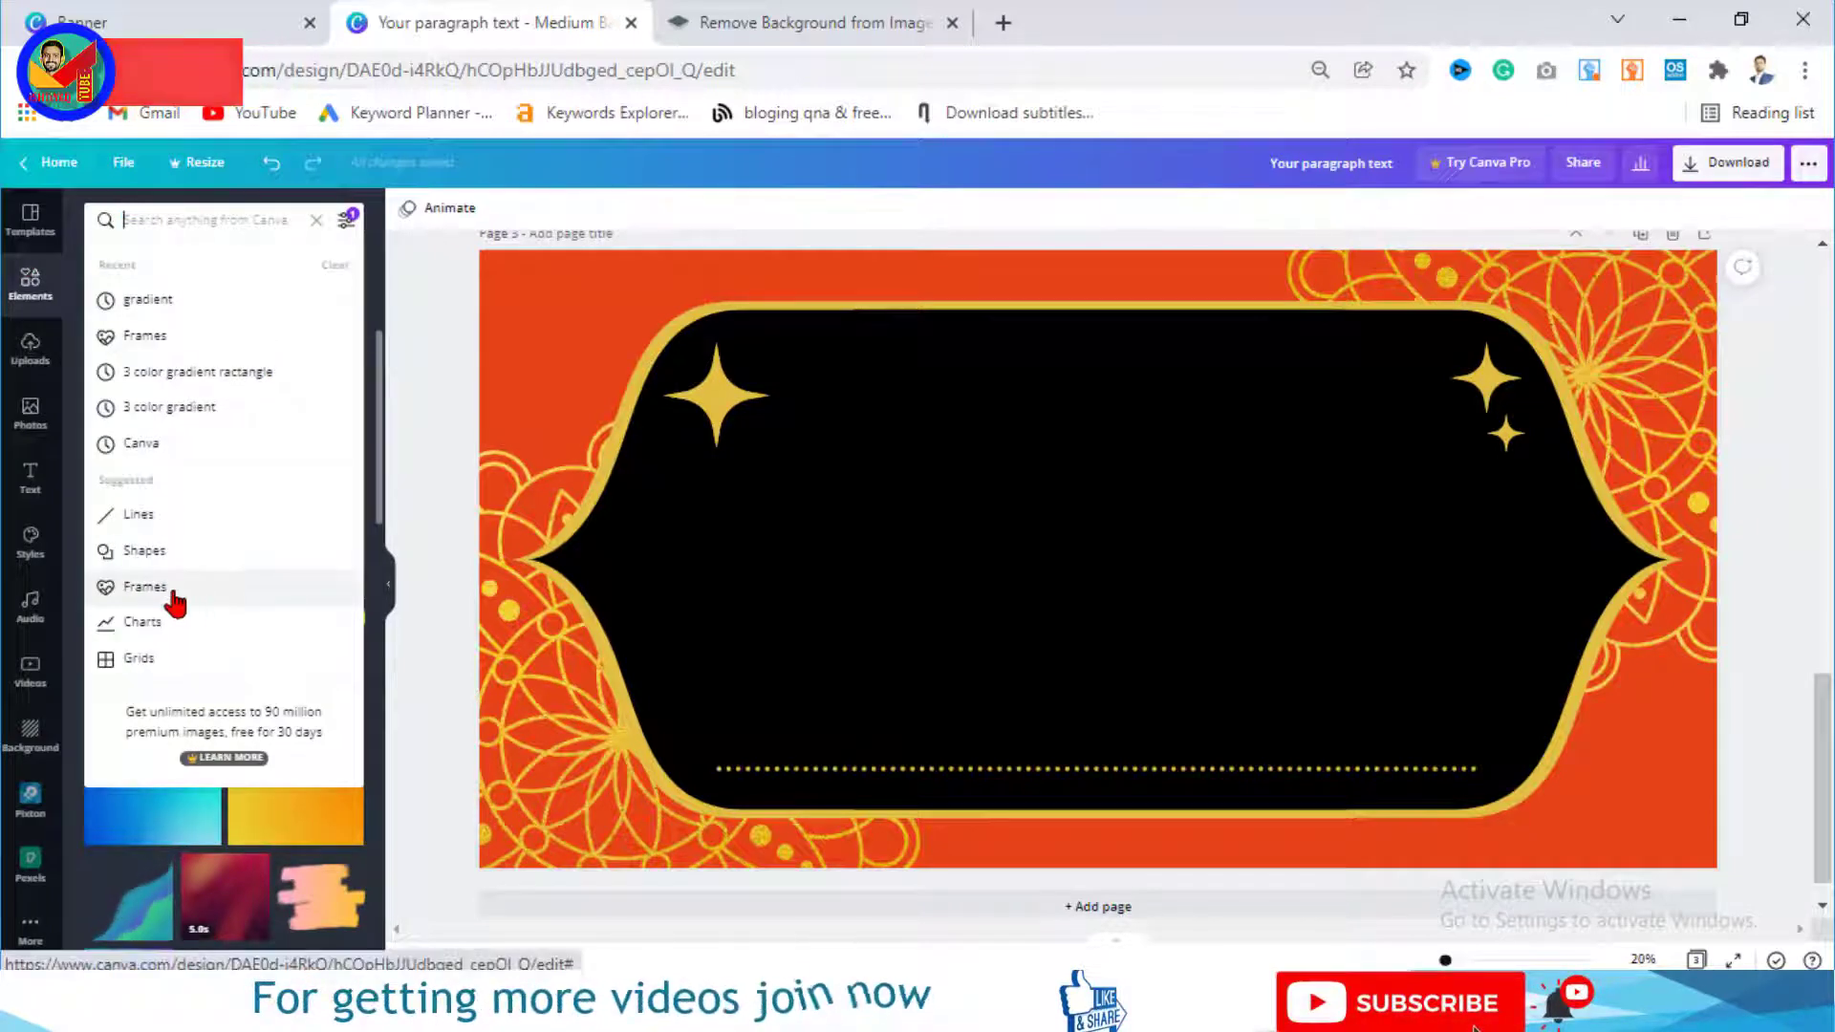
{"action": "left_click", "coordinate": [187, 598]}
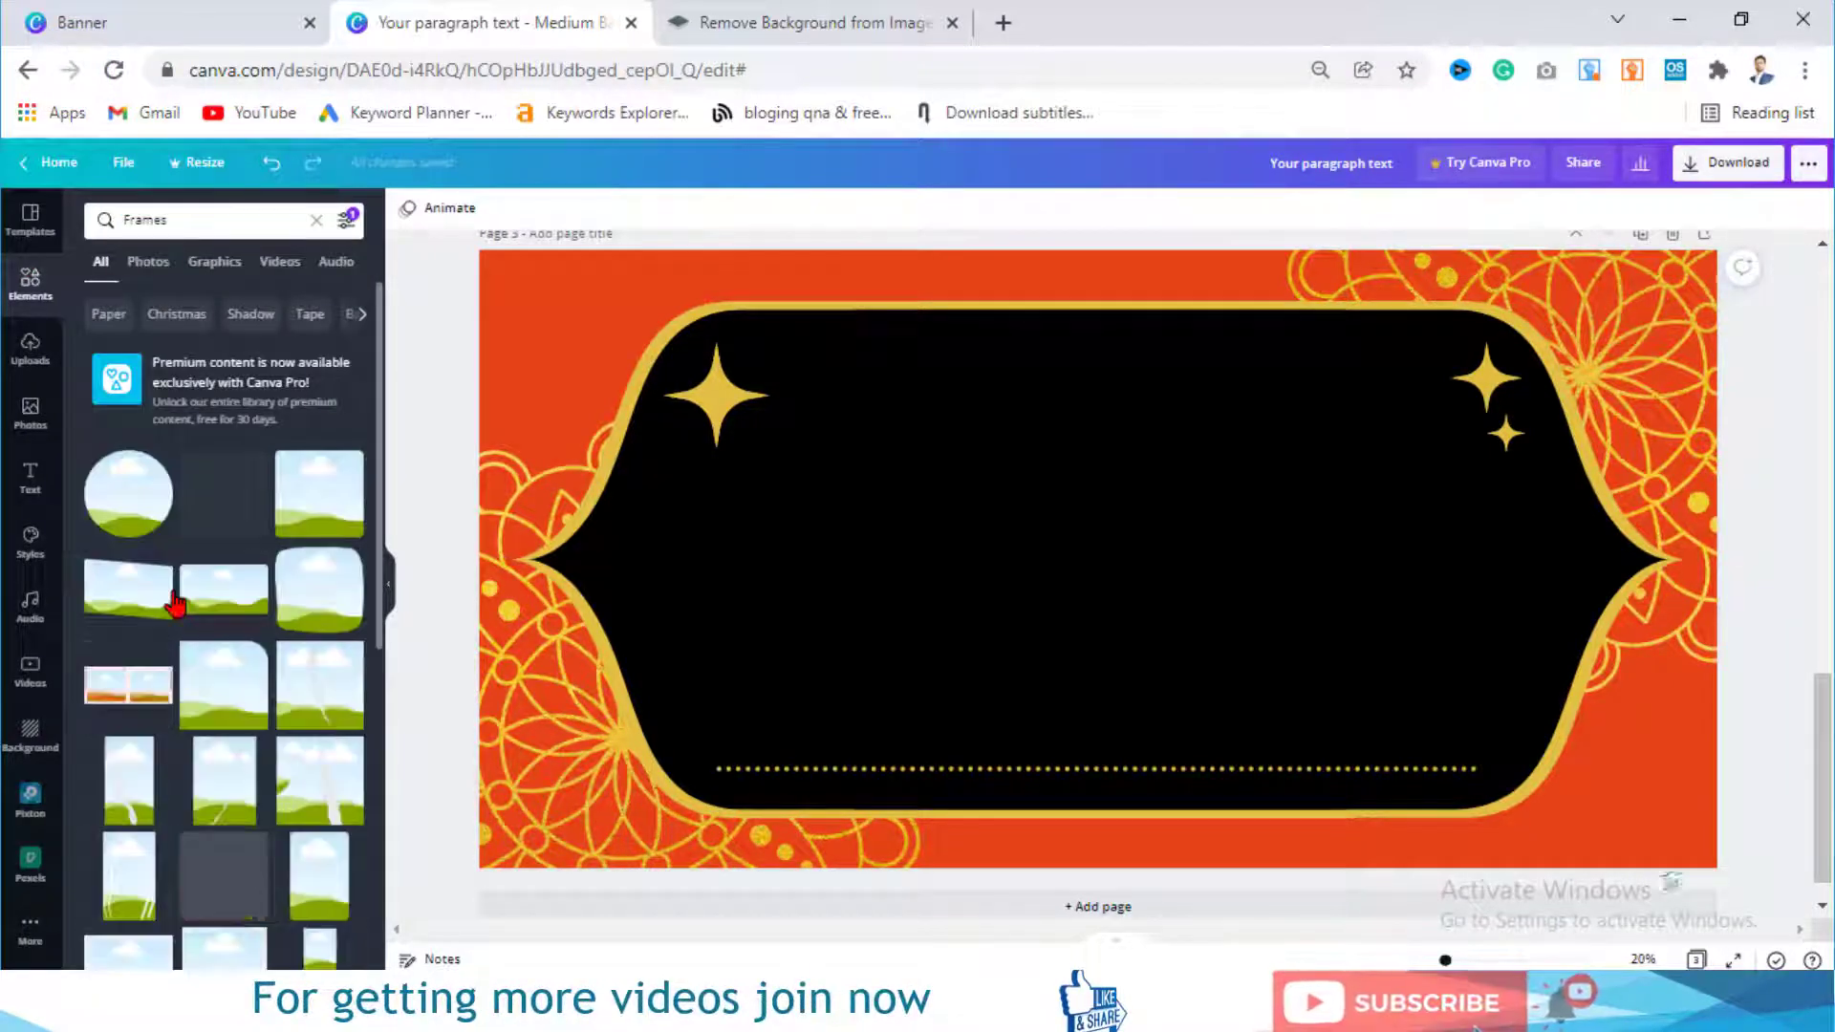
Step: Add the letter frames G, R, A, D, I, E, N and T to page 3
{"action": "left_click_drag", "start_coordinate": [378, 383], "coordinate": [382, 703]}
{"action": "left_click_drag", "start_coordinate": [380, 603], "coordinate": [381, 780]}
{"action": "left_click", "coordinate": [322, 405]}
{"action": "left_click", "coordinate": [234, 755]}
{"action": "left_click", "coordinate": [325, 352]}
{"action": "left_click", "coordinate": [315, 448]}
{"action": "left_click", "coordinate": [226, 619]}
{"action": "left_click", "coordinate": [131, 524]}
{"action": "left_click", "coordinate": [108, 819]}
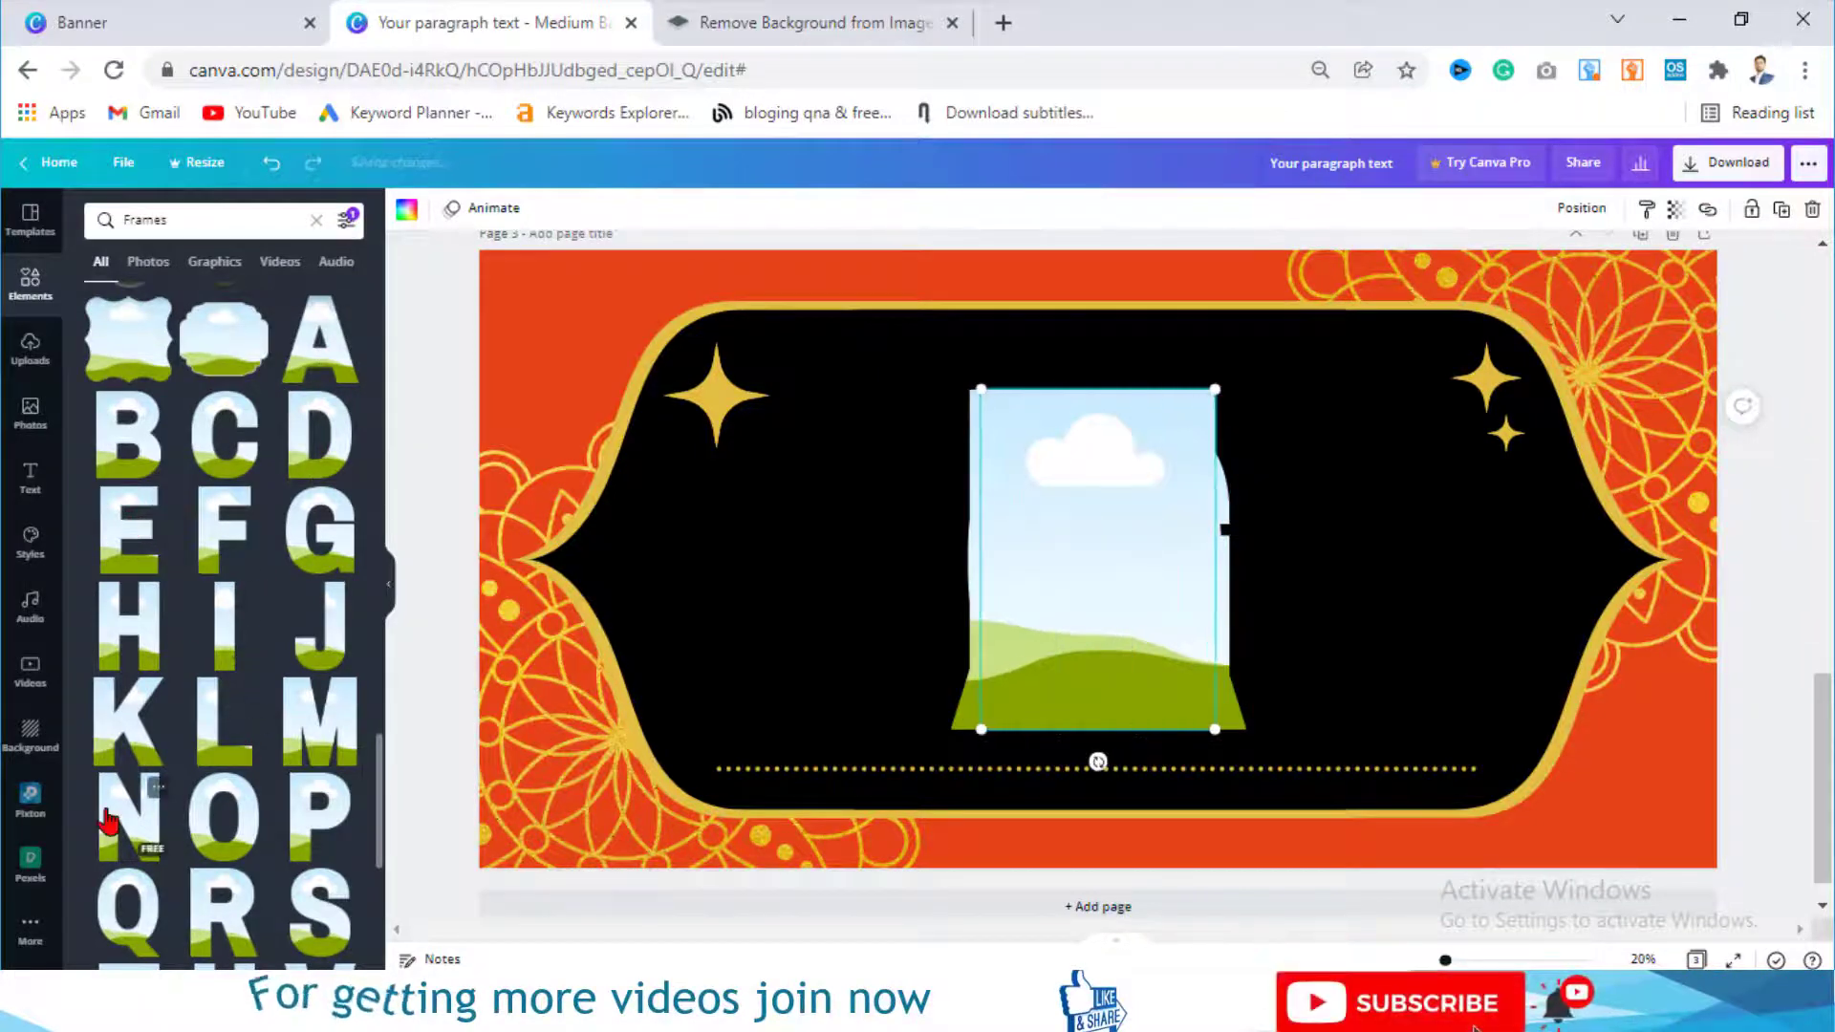
{"action": "scroll", "coordinate": [121, 870], "scroll_direction": "down", "scroll_amount": 2}
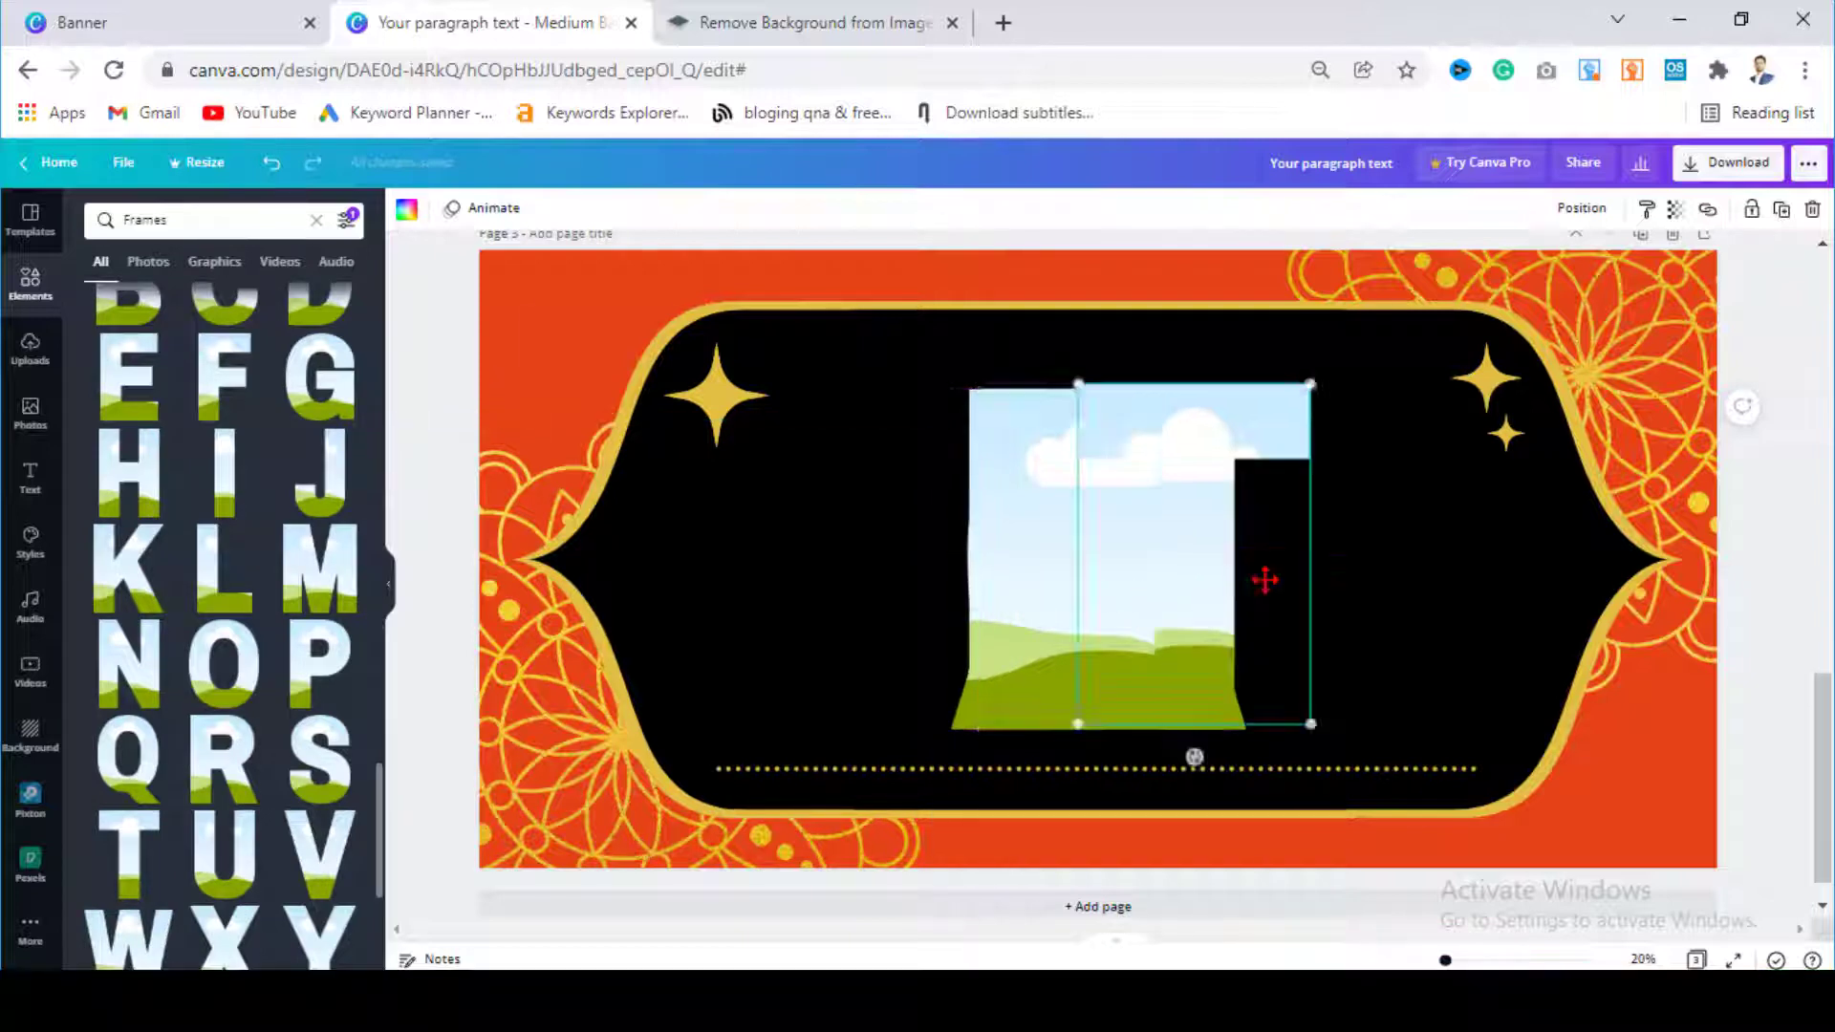
Step: Select the stacked letter frames on page 3 without the banner decorations and shrink them together to about half size
{"action": "left_click_drag", "start_coordinate": [1788, 573], "coordinate": [1037, 600]}
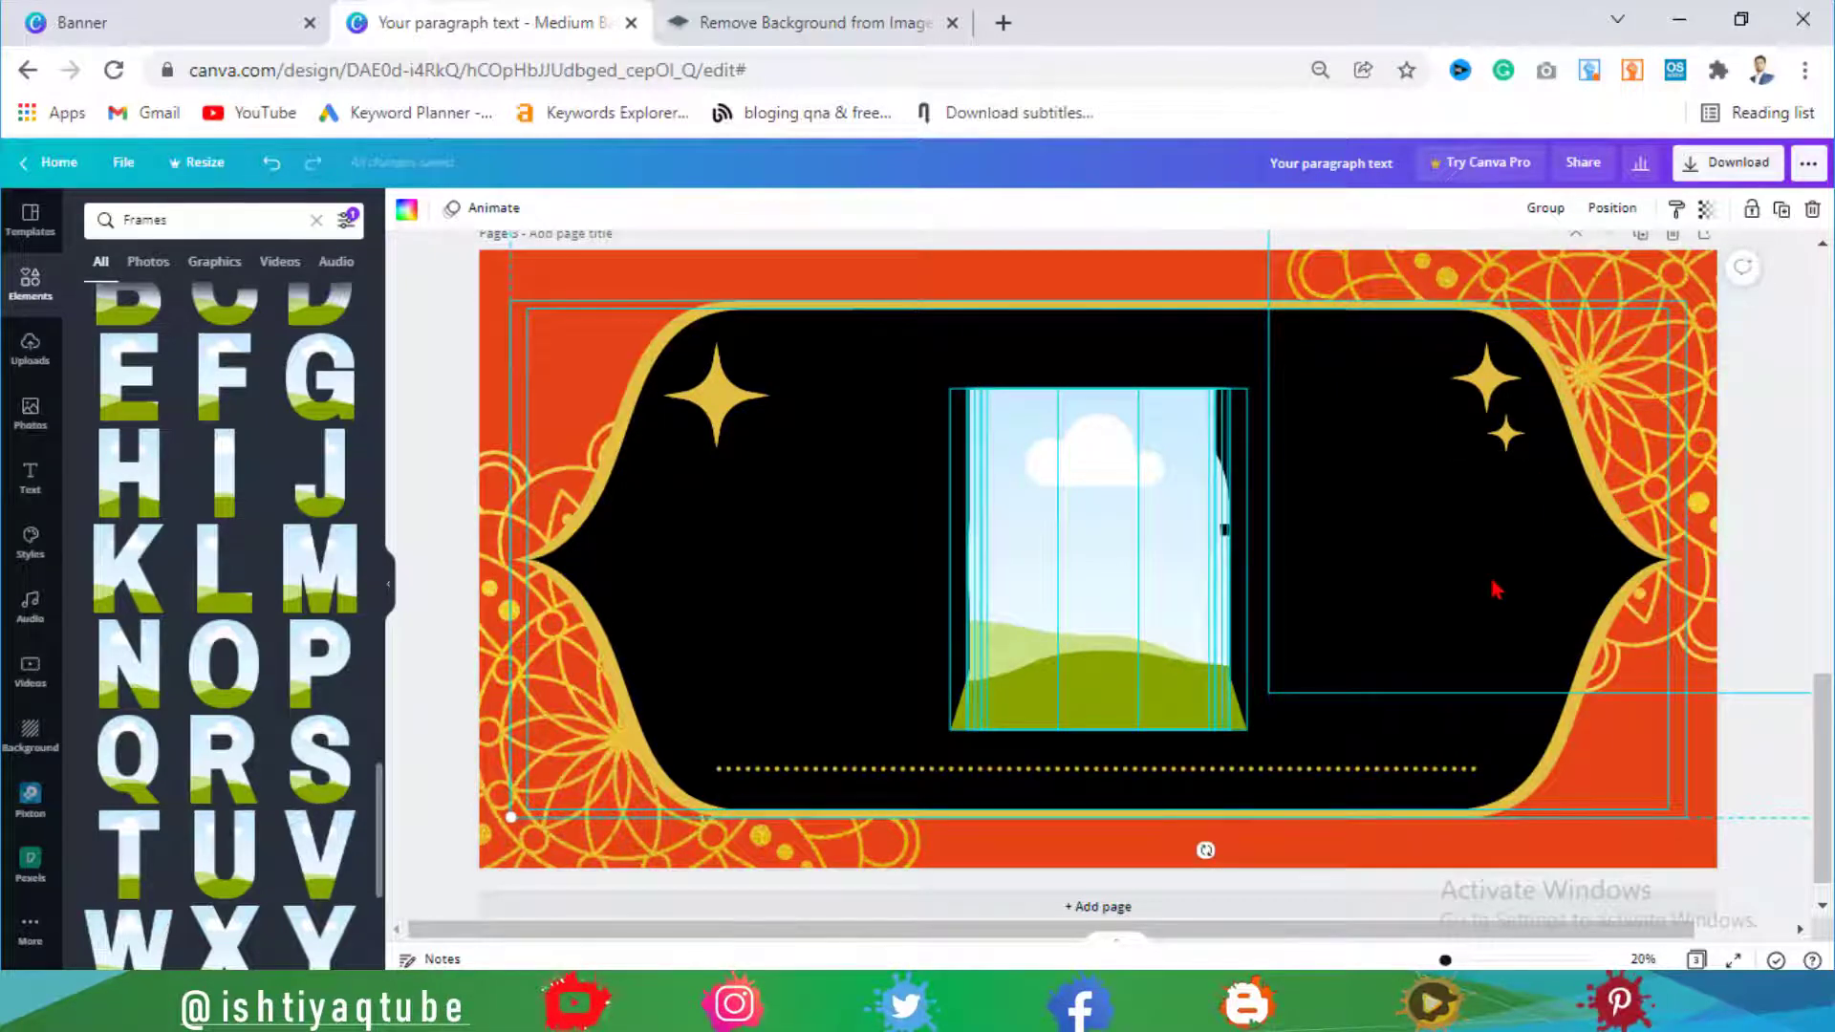
{"action": "left_click", "coordinate": [1681, 782], "text": "shift"}
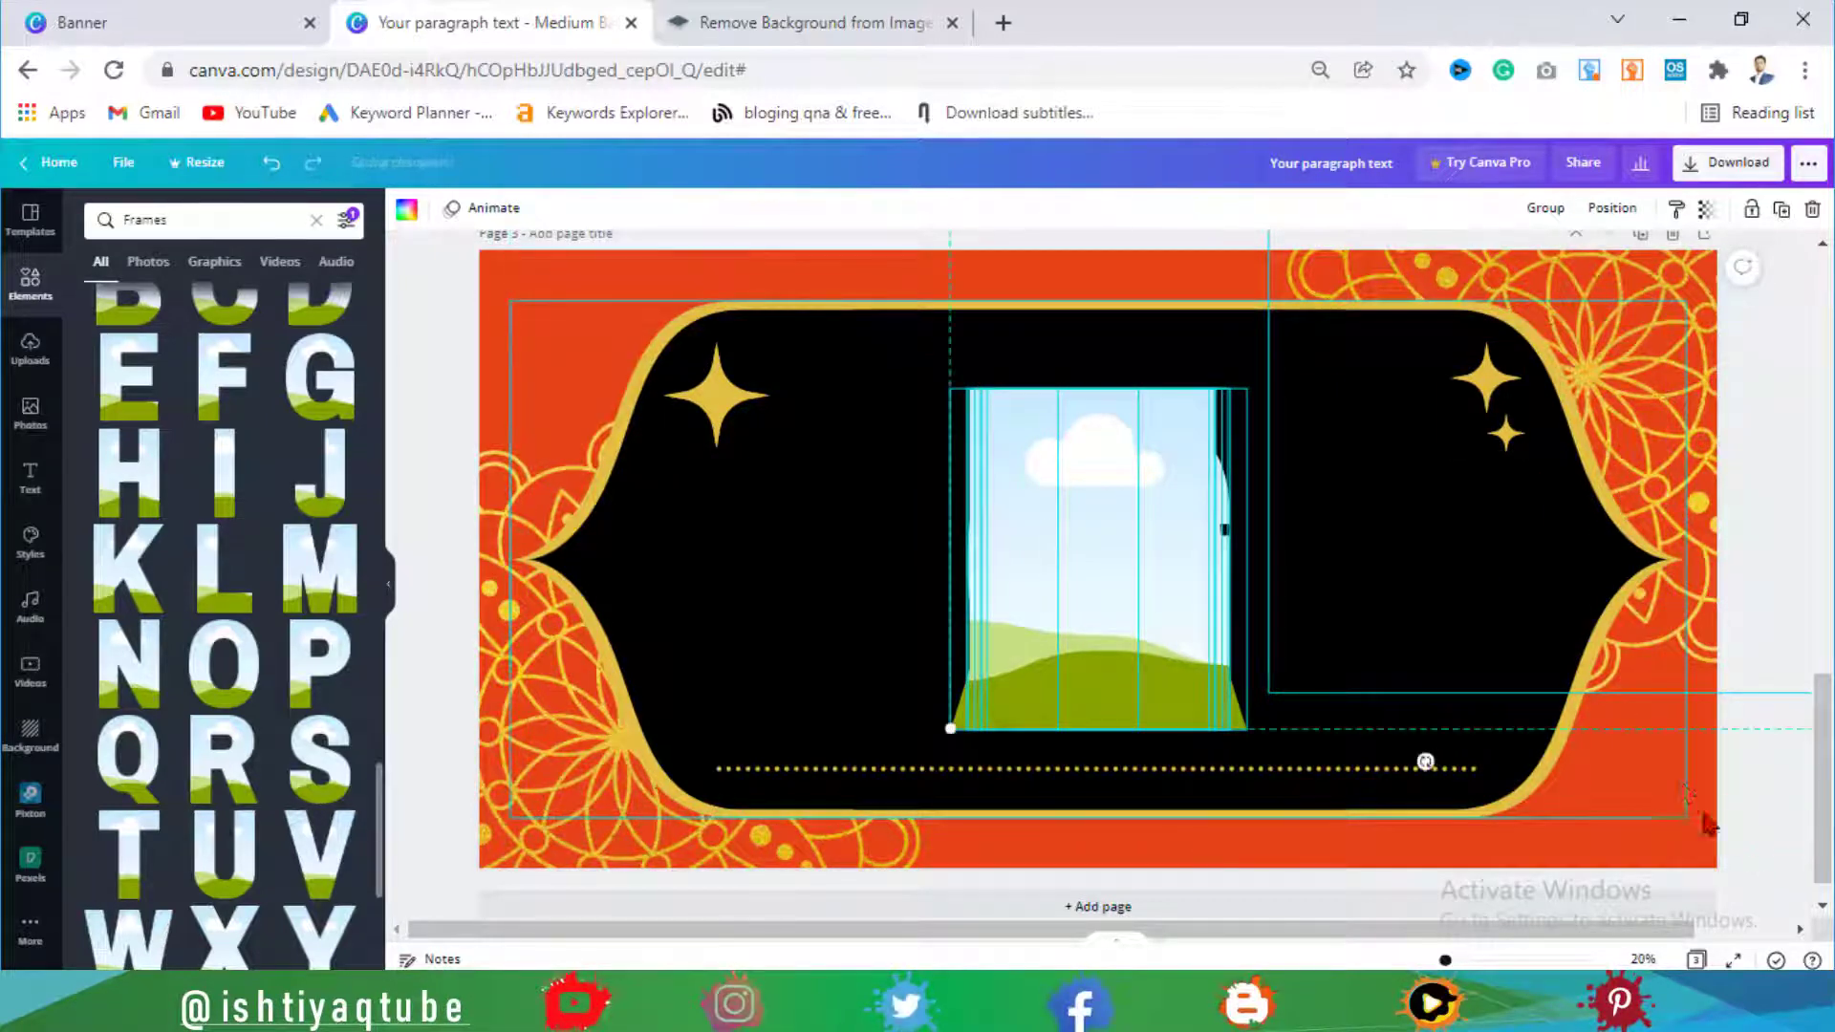
{"action": "left_click", "coordinate": [1700, 599], "text": "shift"}
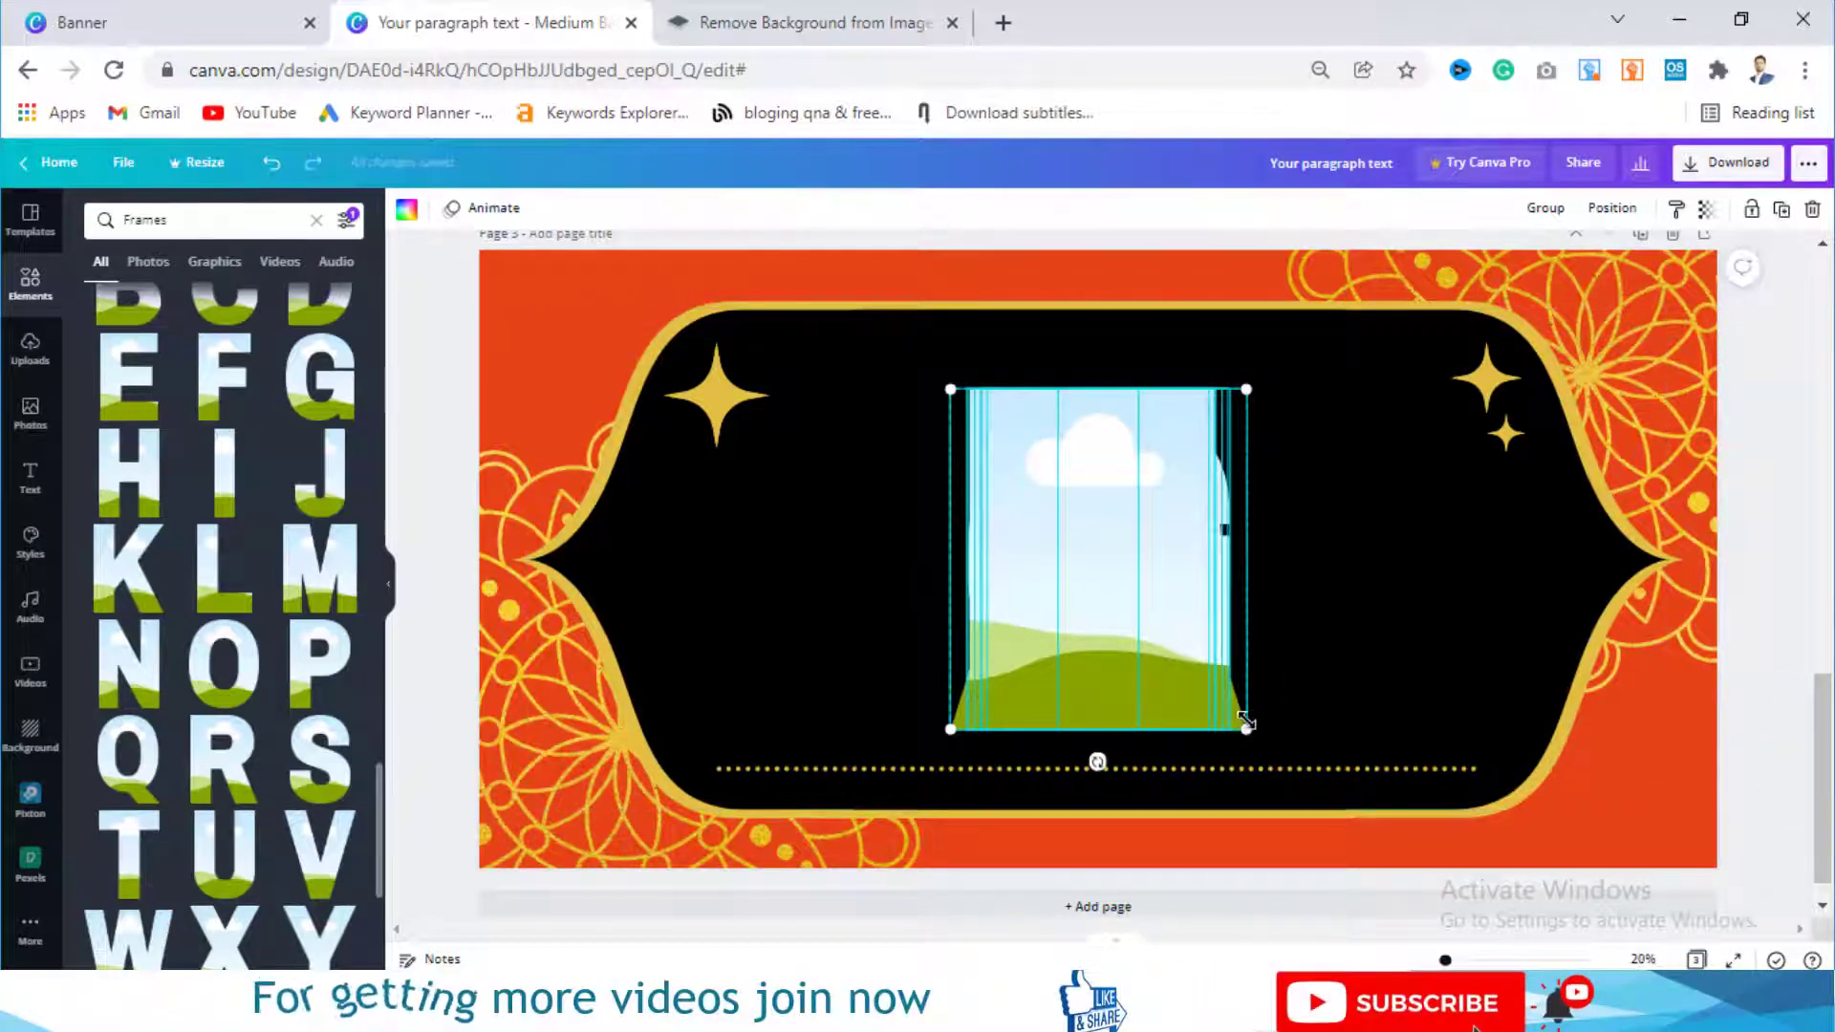
{"action": "left_click_drag", "start_coordinate": [1248, 727], "coordinate": [1188, 655]}
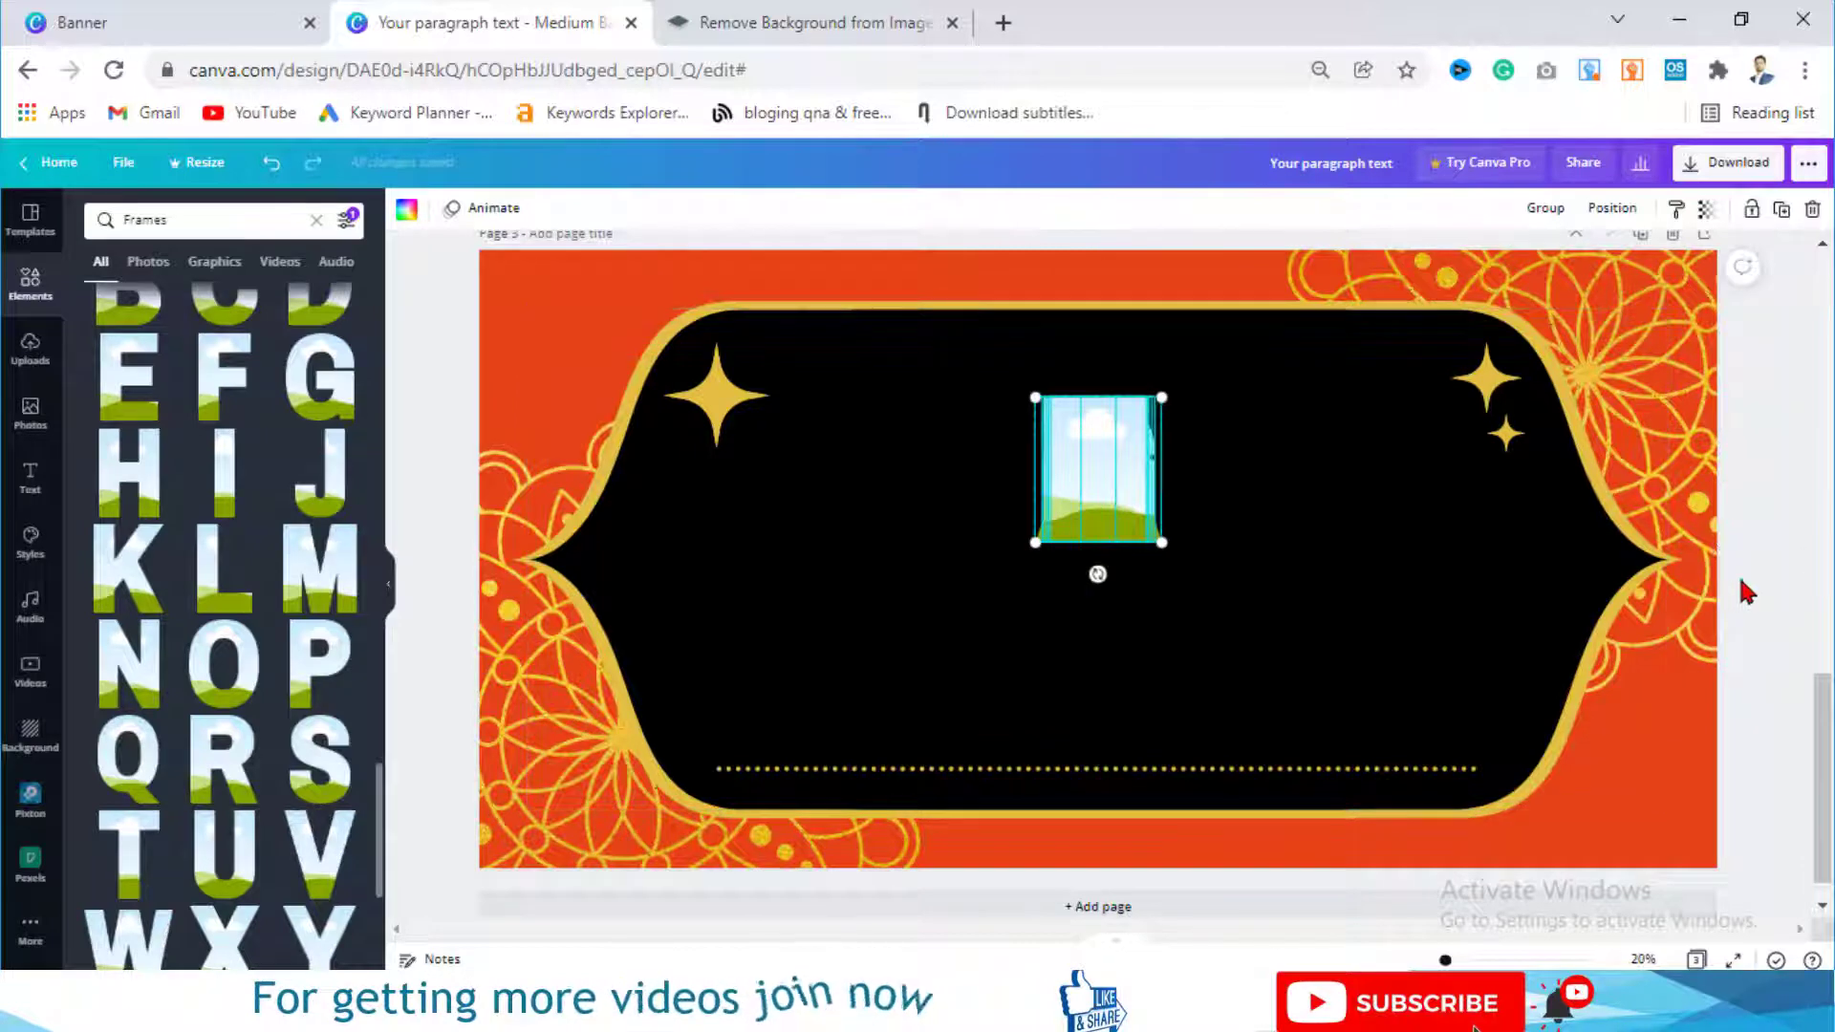
Step: Spread the stacked letter frames into a row across the banner that spells GRADIENT
{"action": "left_click", "coordinate": [1747, 591]}
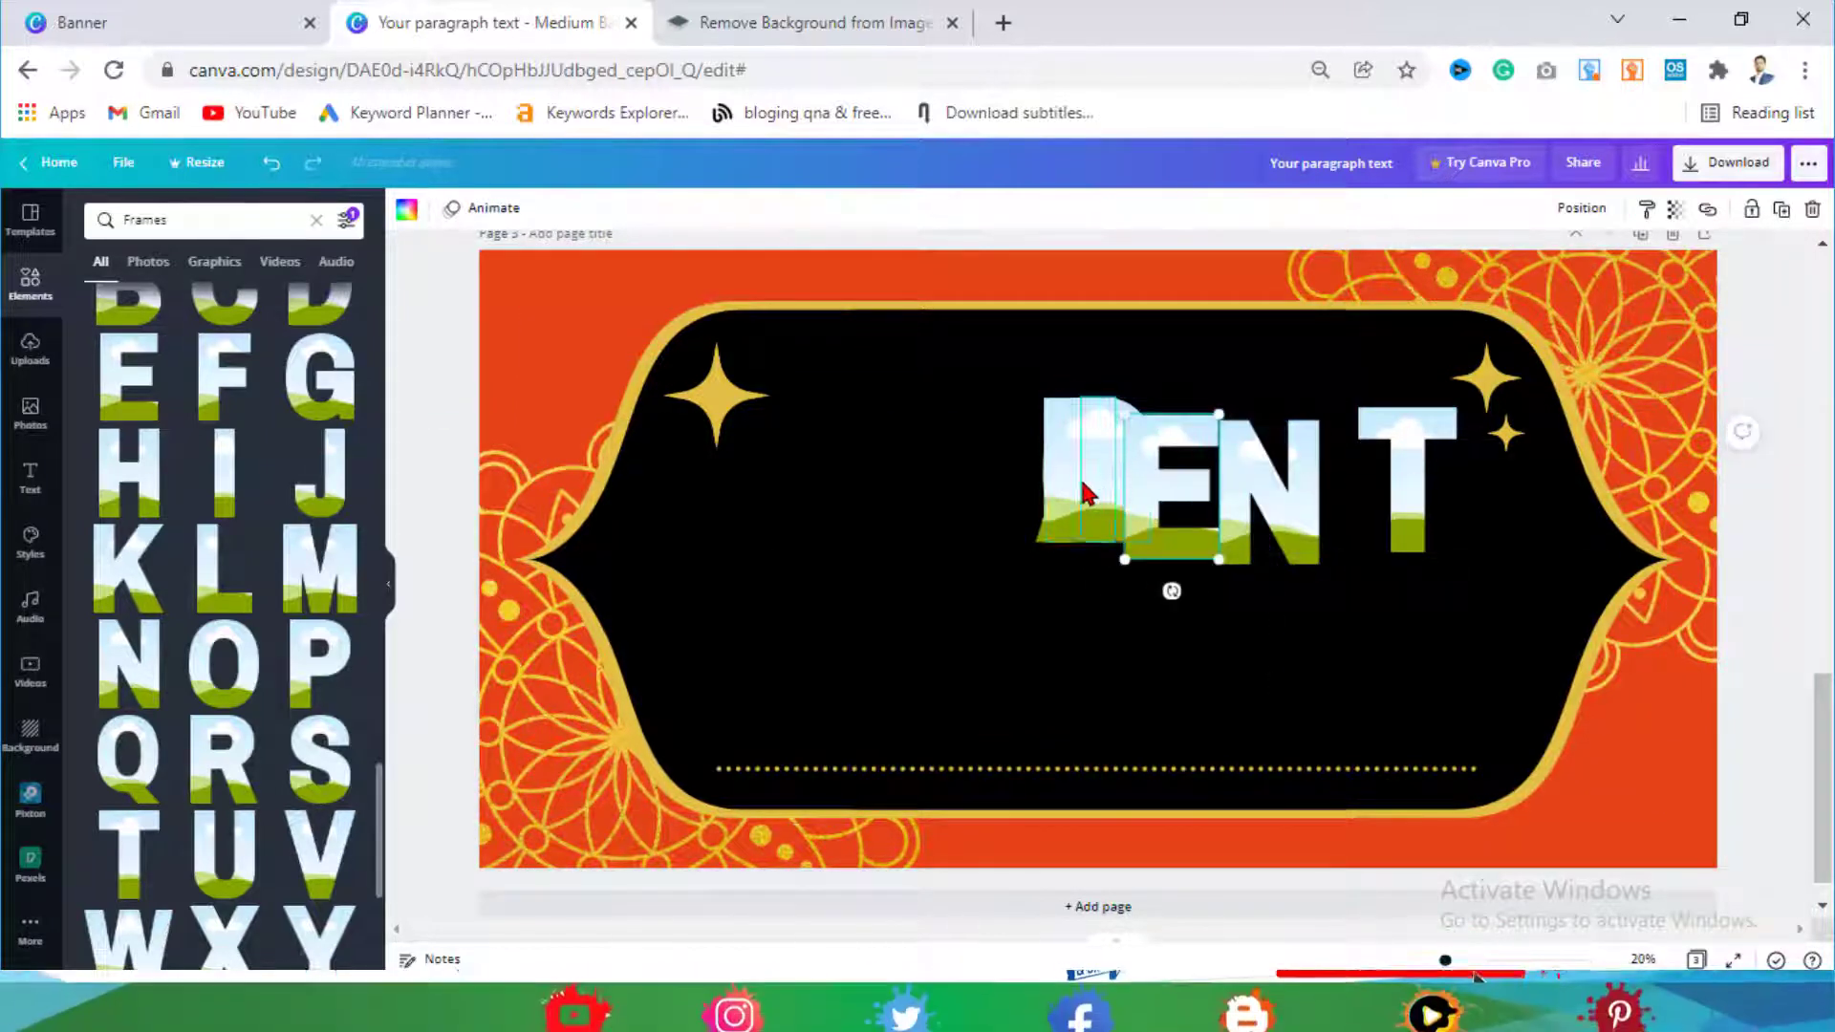
{"action": "left_click_drag", "start_coordinate": [1050, 478], "coordinate": [921, 468]}
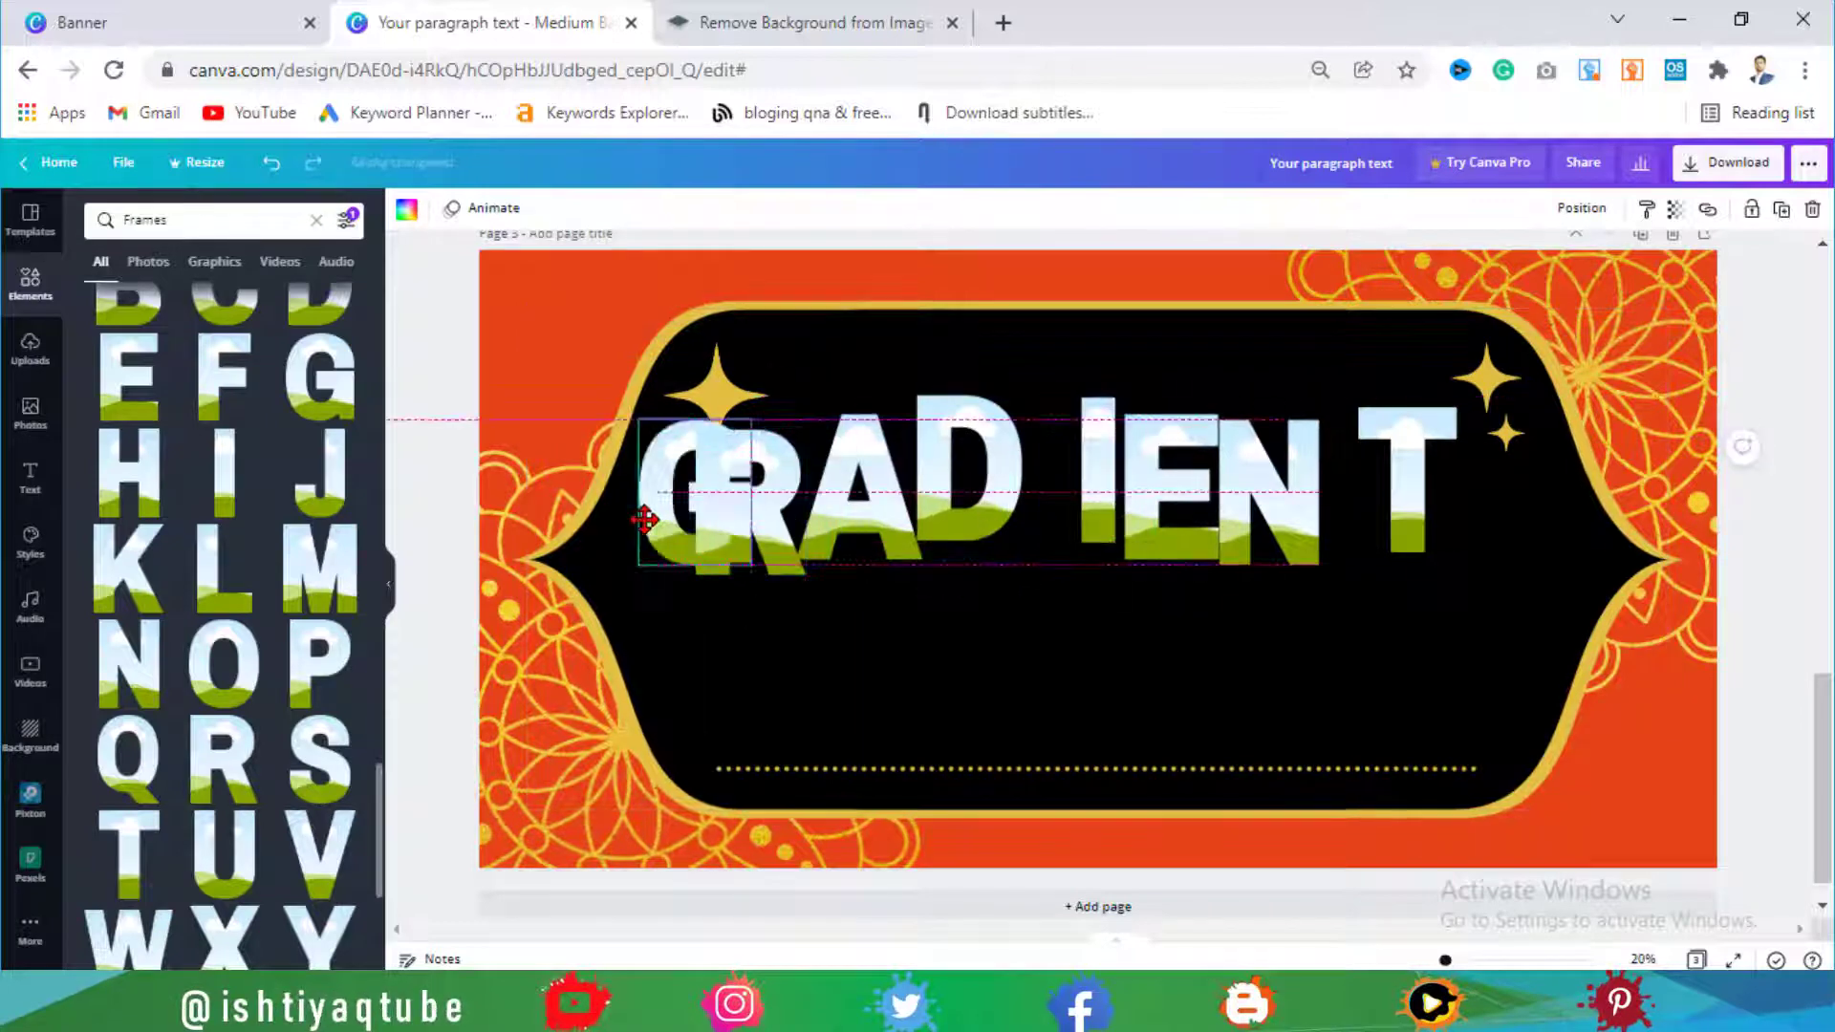
{"action": "left_click_drag", "start_coordinate": [645, 519], "coordinate": [582, 543]}
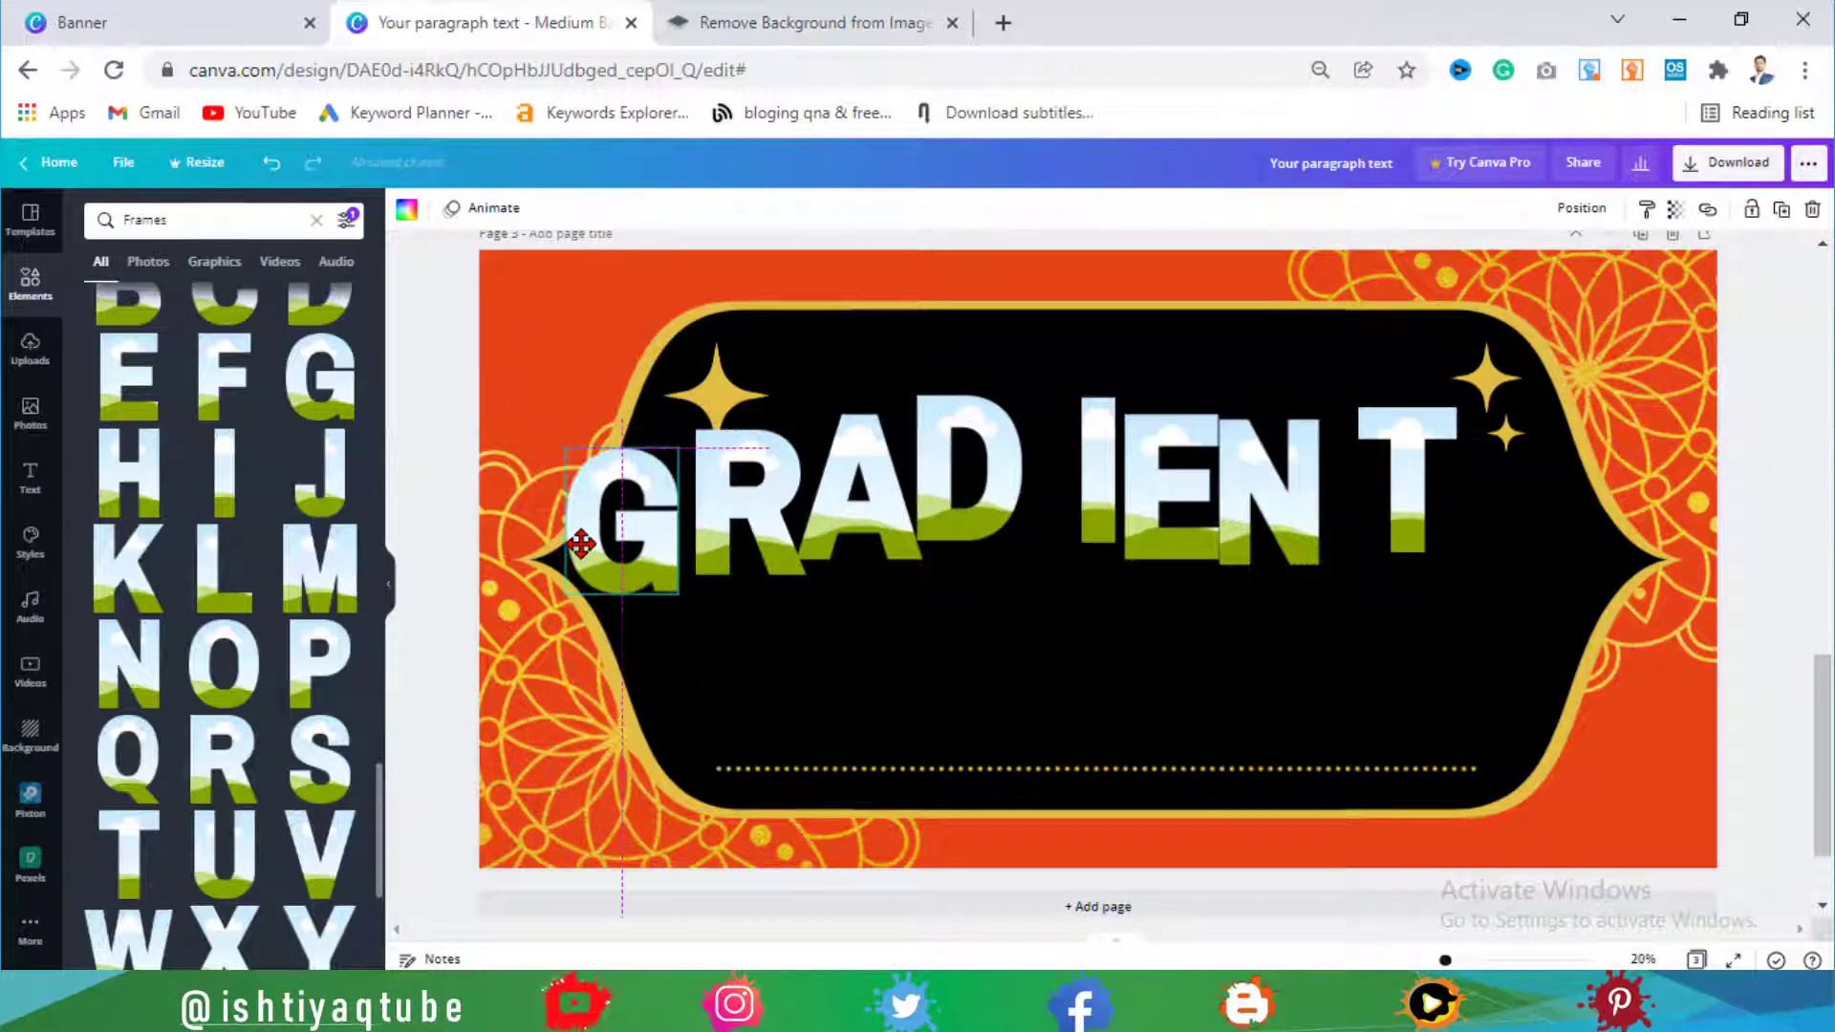
Step: Select all eight letter frames without the banner decorations and tidy up their alignment and spacing
{"action": "left_click_drag", "start_coordinate": [1735, 547], "coordinate": [593, 525]}
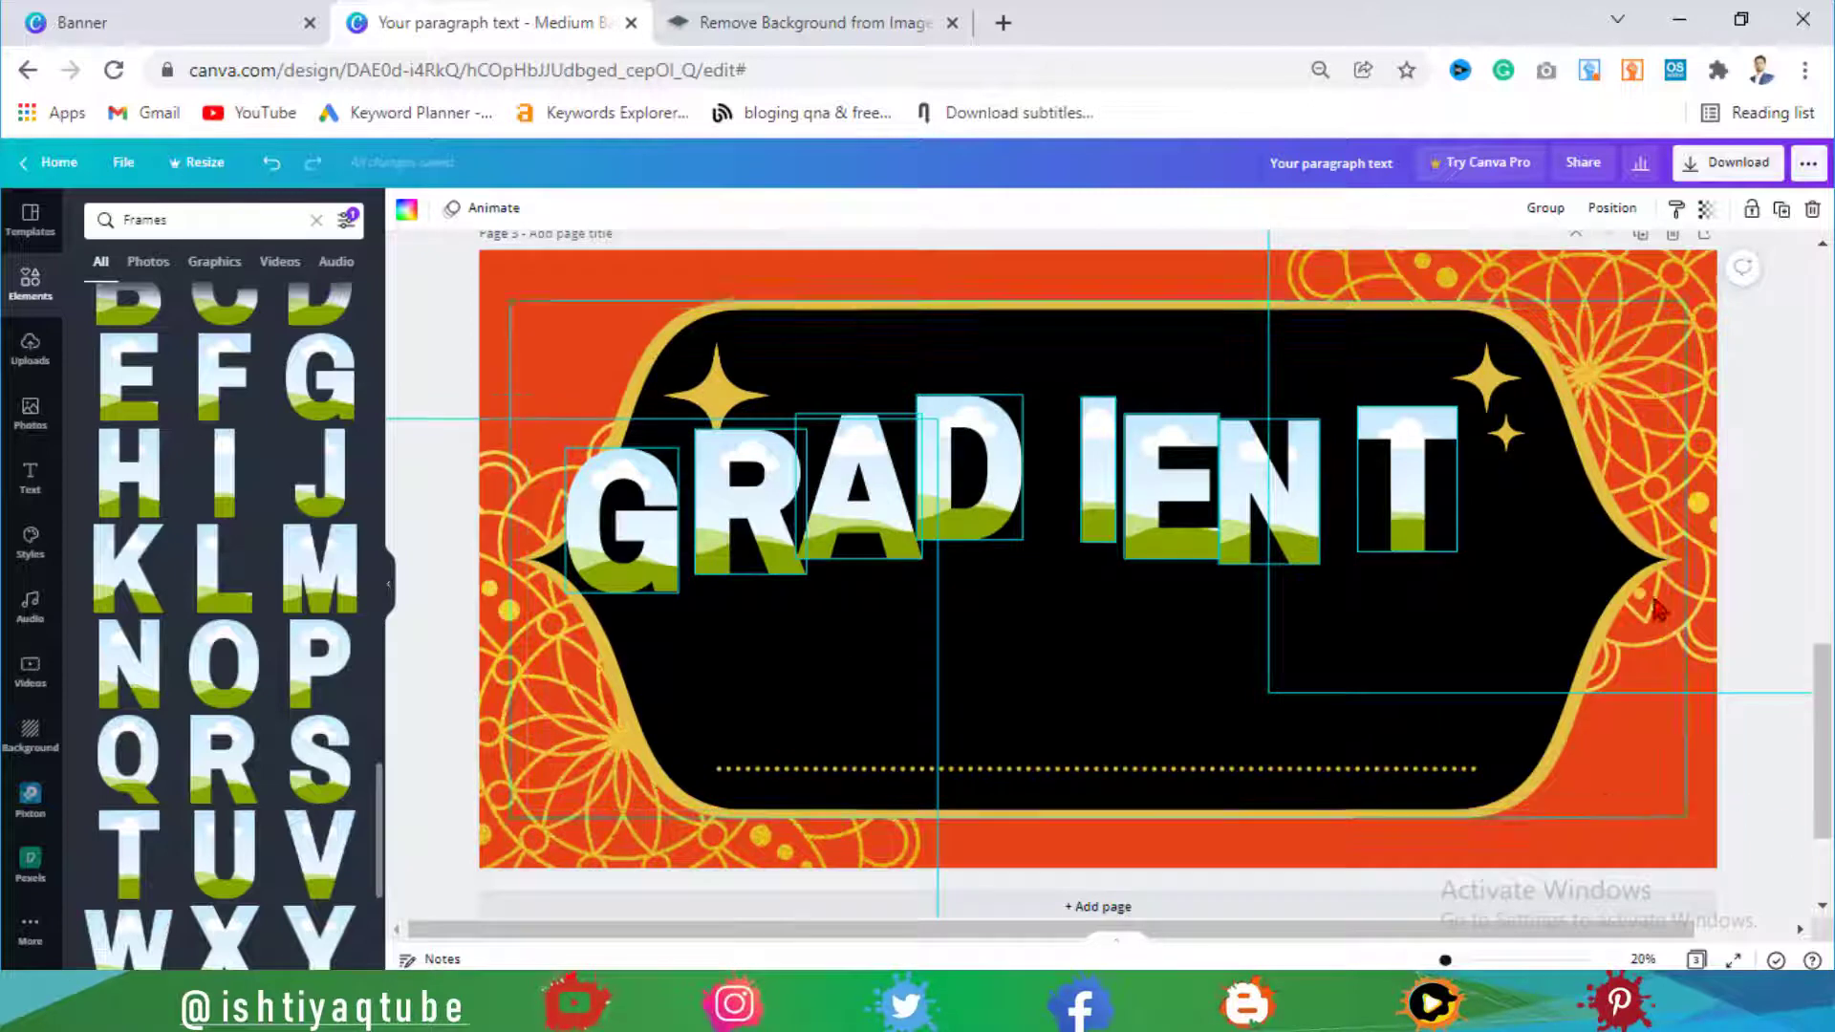
{"action": "left_click", "coordinate": [841, 794], "text": "shift"}
{"action": "left_click", "coordinate": [1612, 208]}
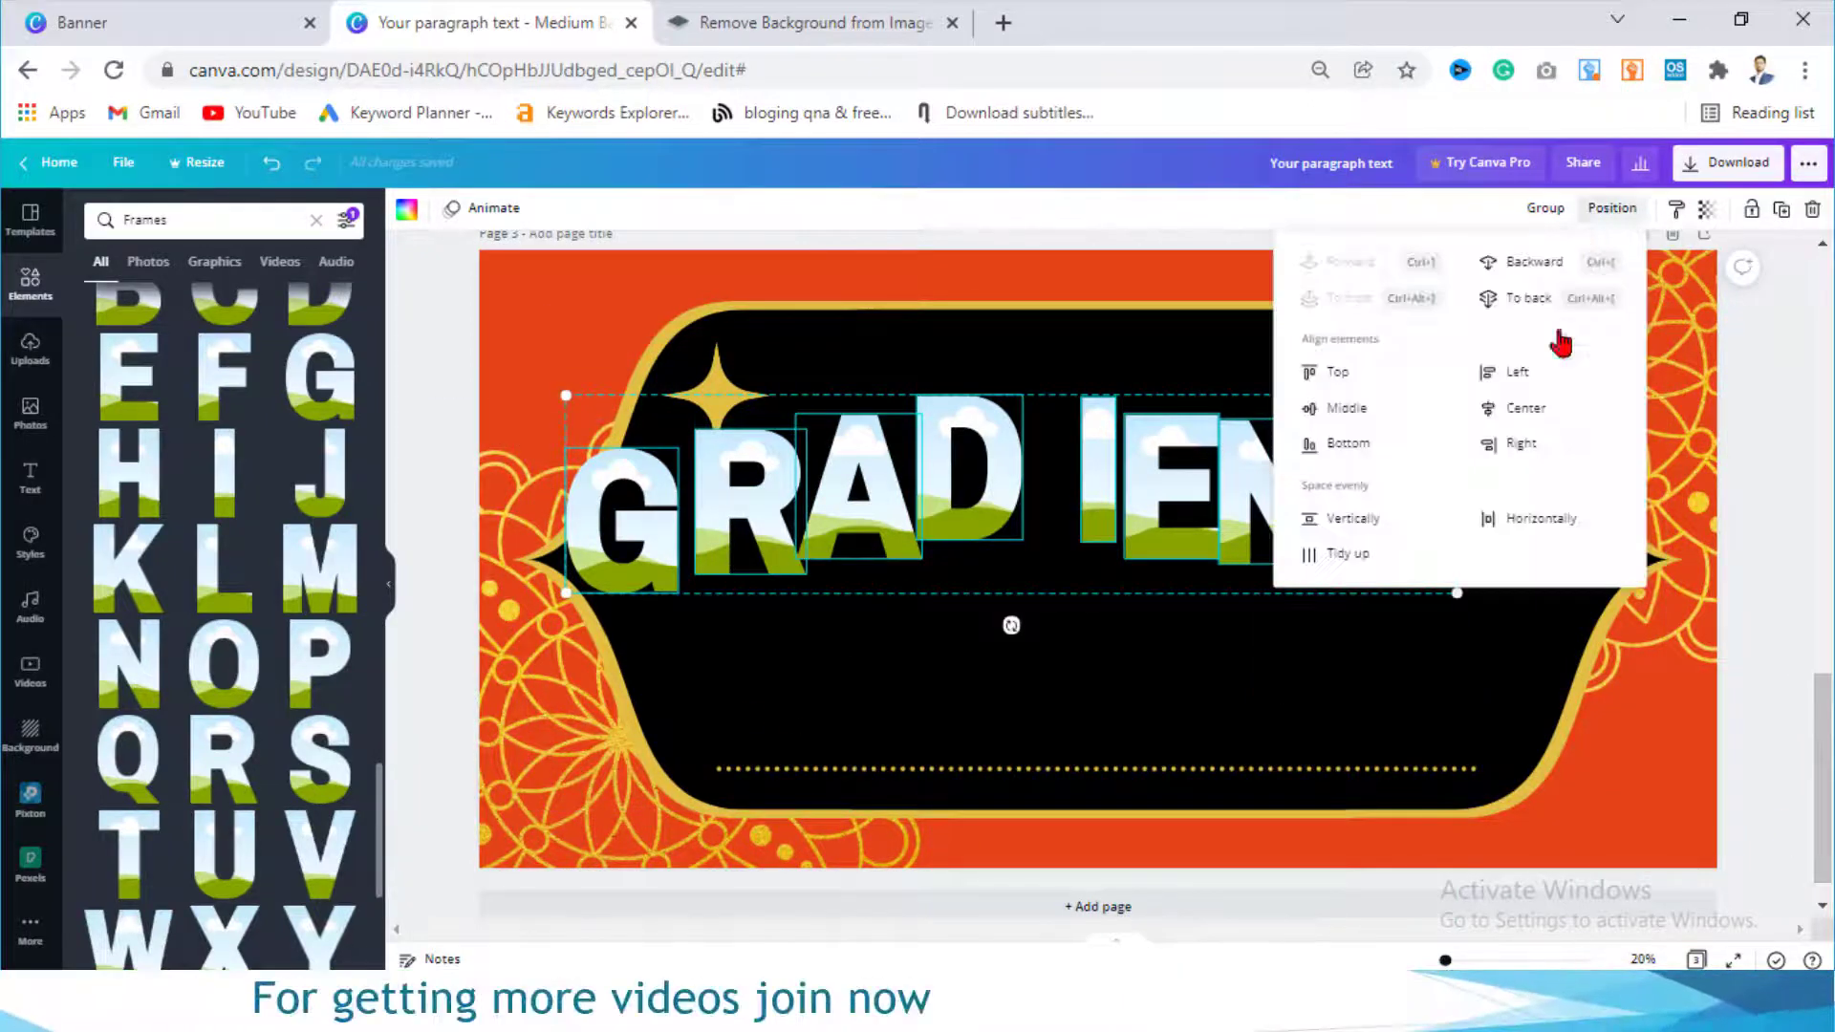
{"action": "left_click", "coordinate": [1356, 564]}
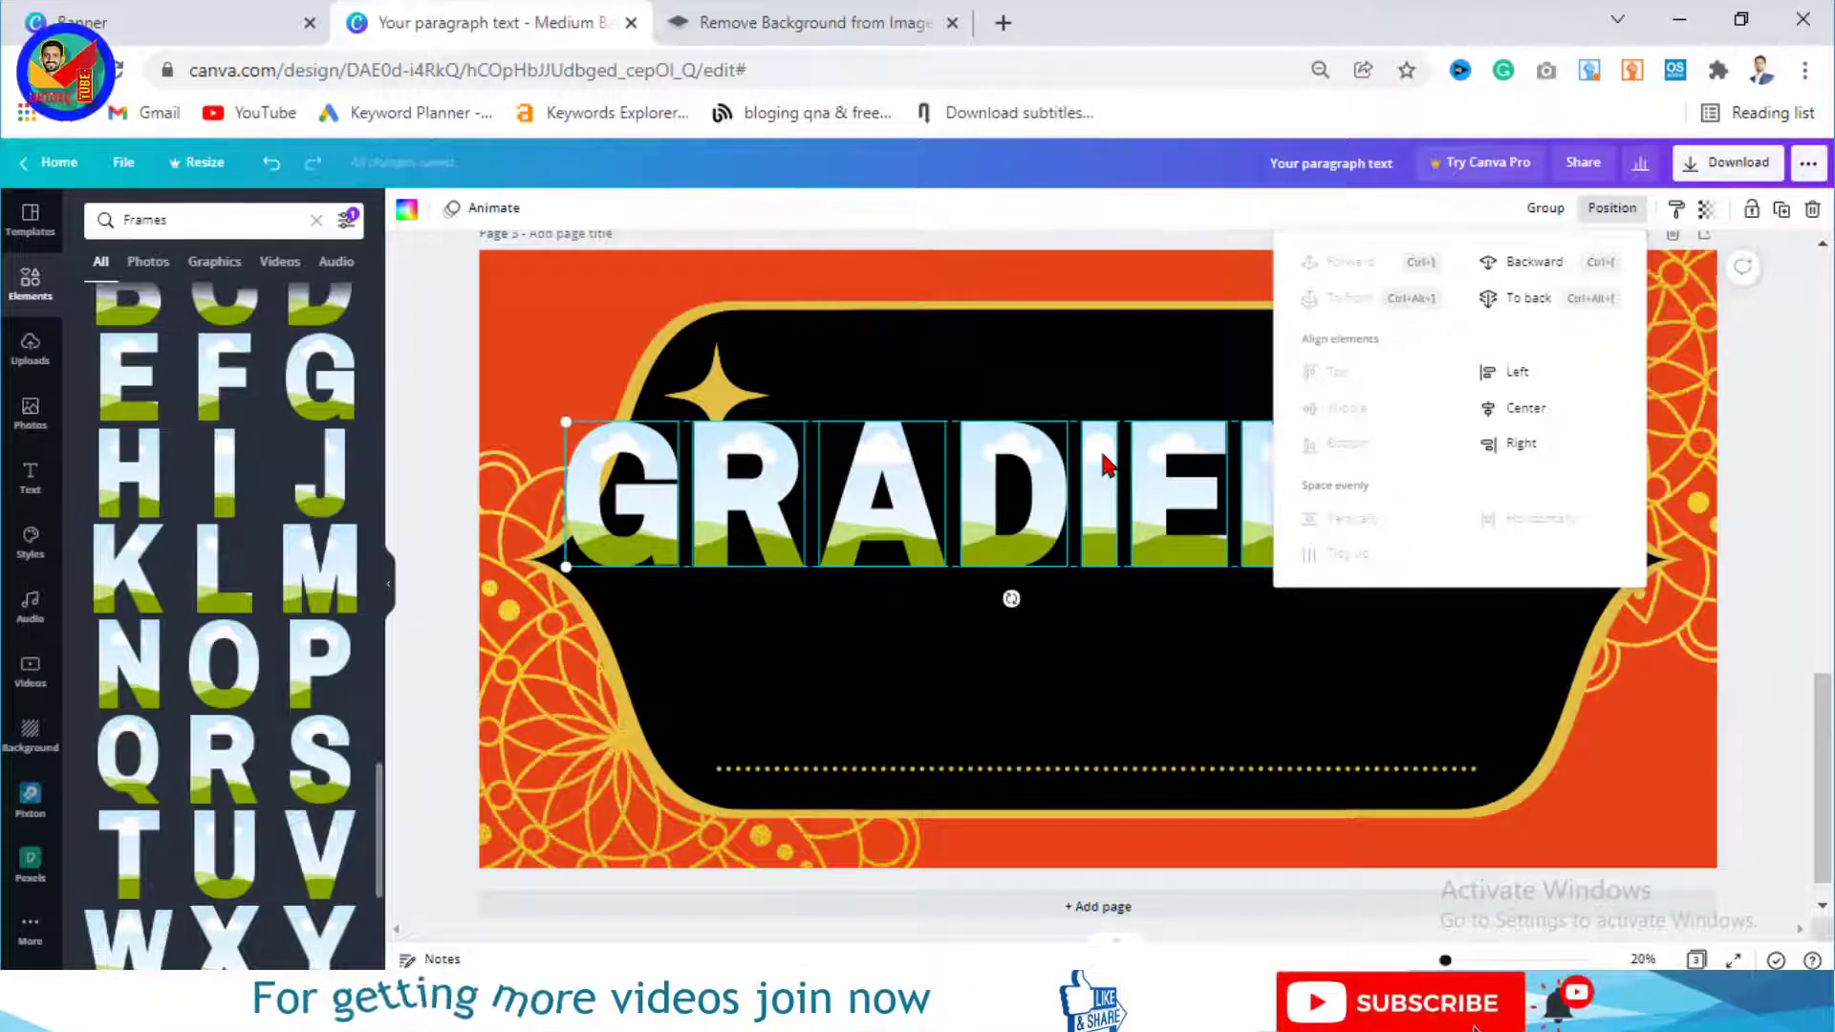
Step: Group the GRADIENT letter frames, then enlarge the group slightly and center it on the banner
{"action": "left_click", "coordinate": [1547, 207]}
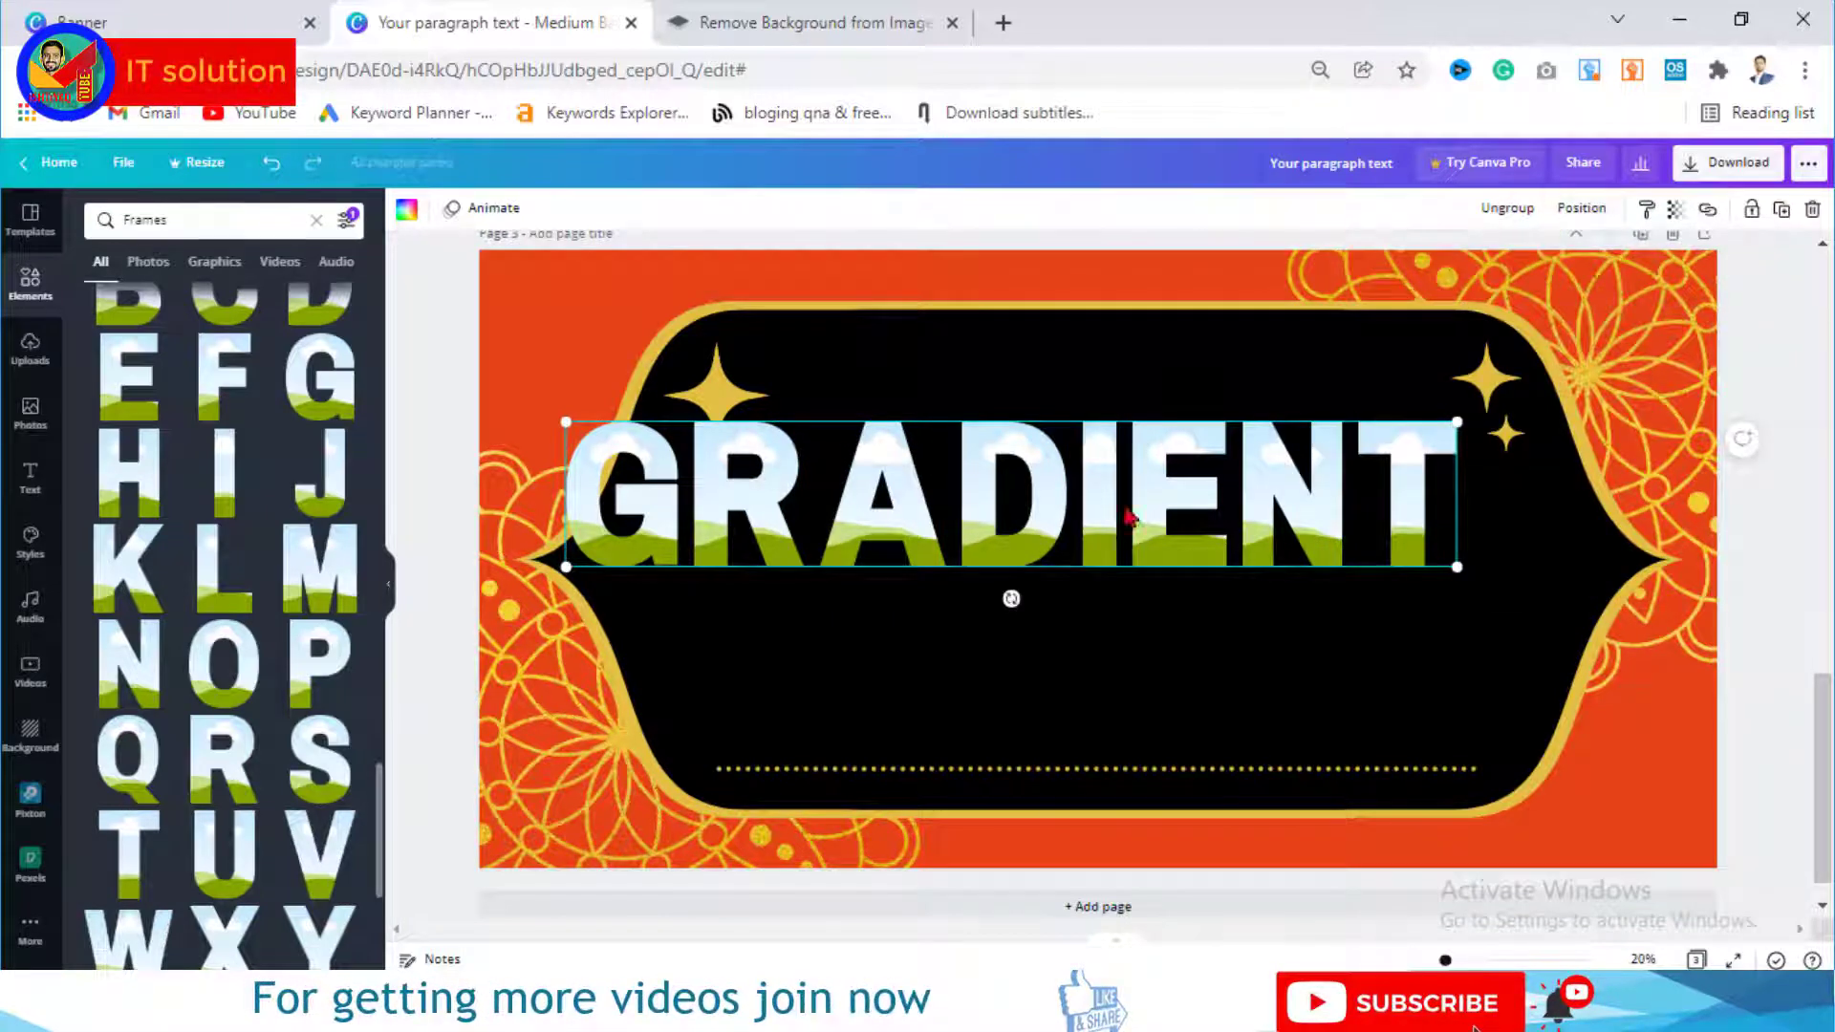
{"action": "left_click_drag", "start_coordinate": [1094, 521], "coordinate": [1189, 582]}
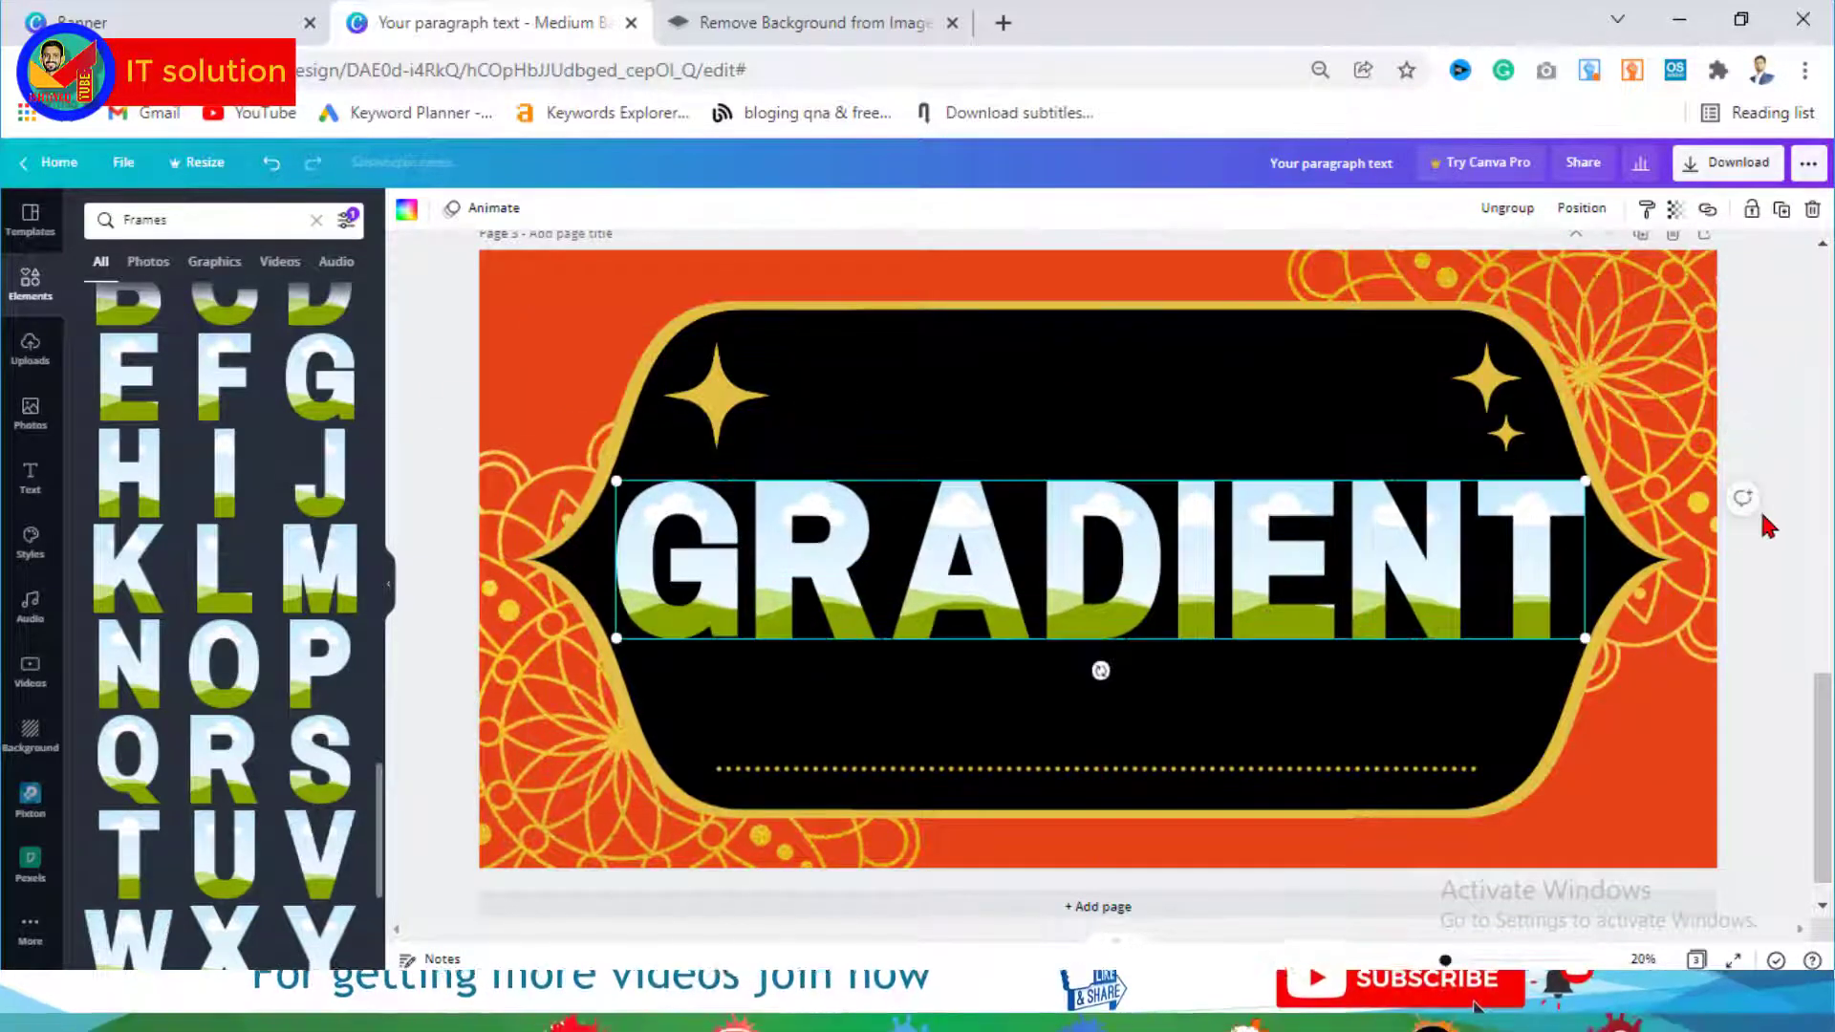
{"action": "left_click", "coordinate": [1771, 545]}
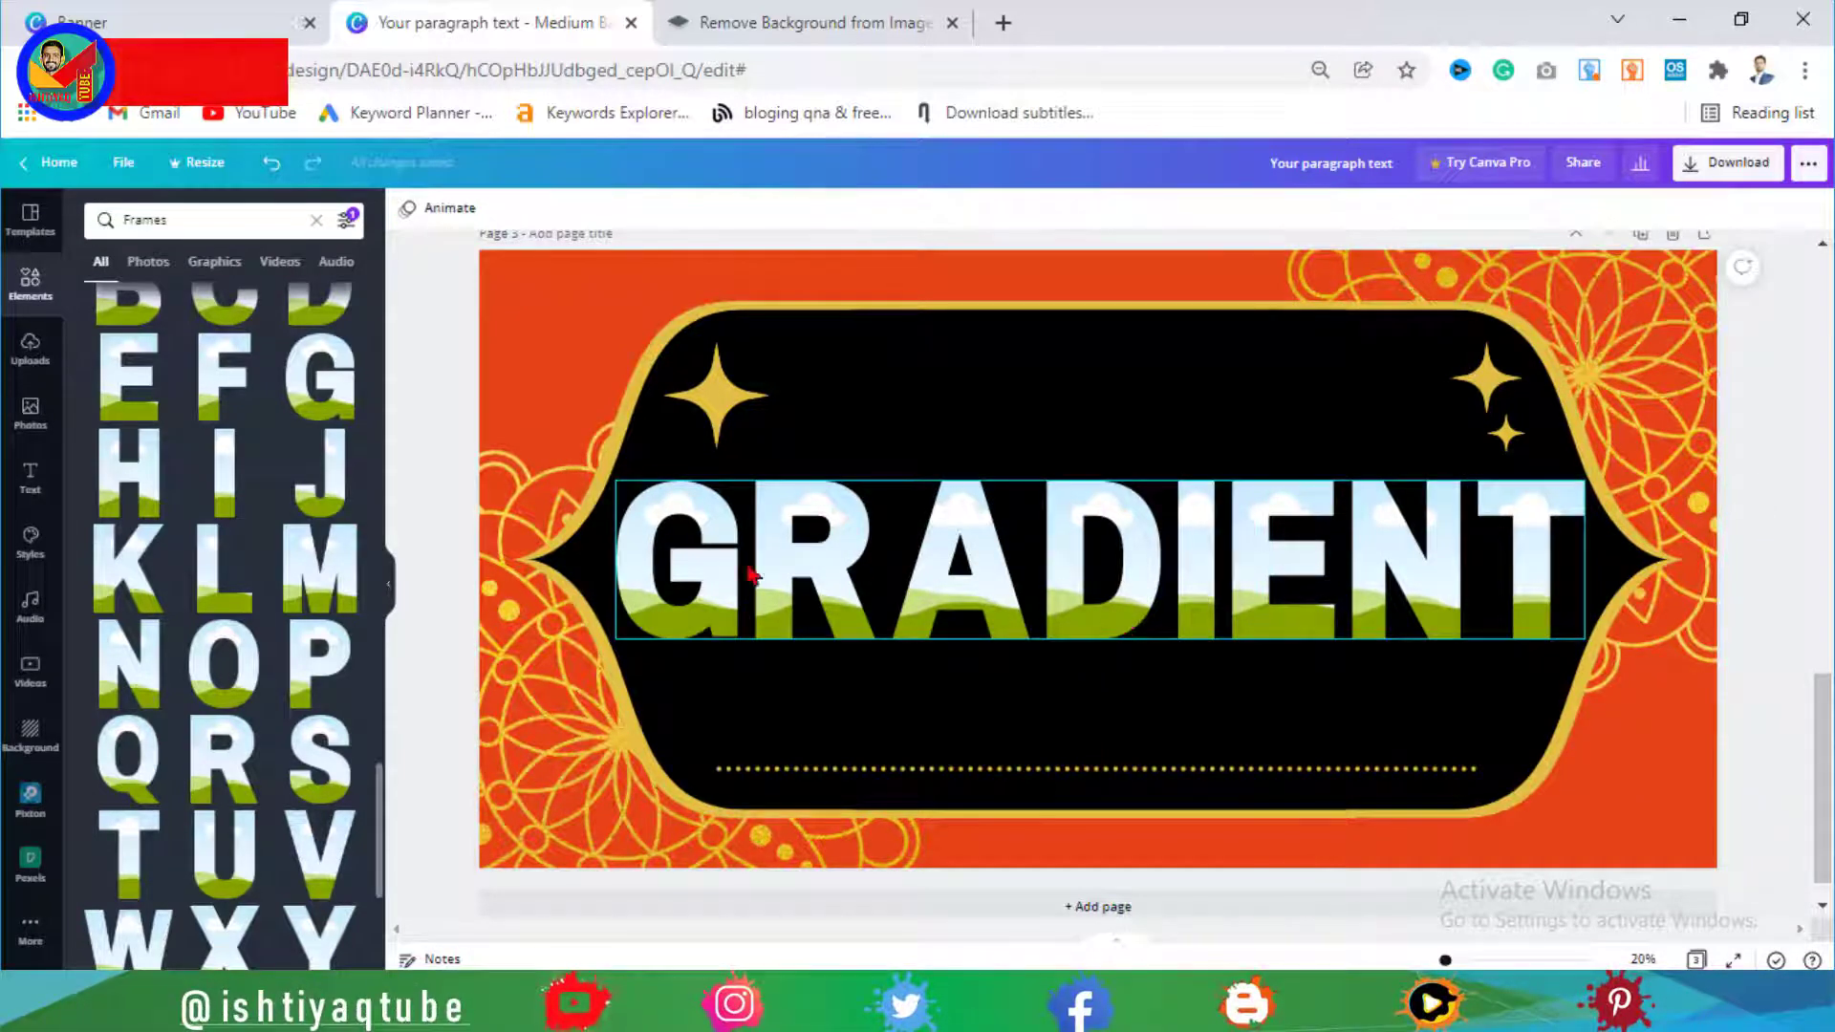
Step: Search the elements for gradient and browse the results for a fill image
{"action": "left_click", "coordinate": [1006, 586]}
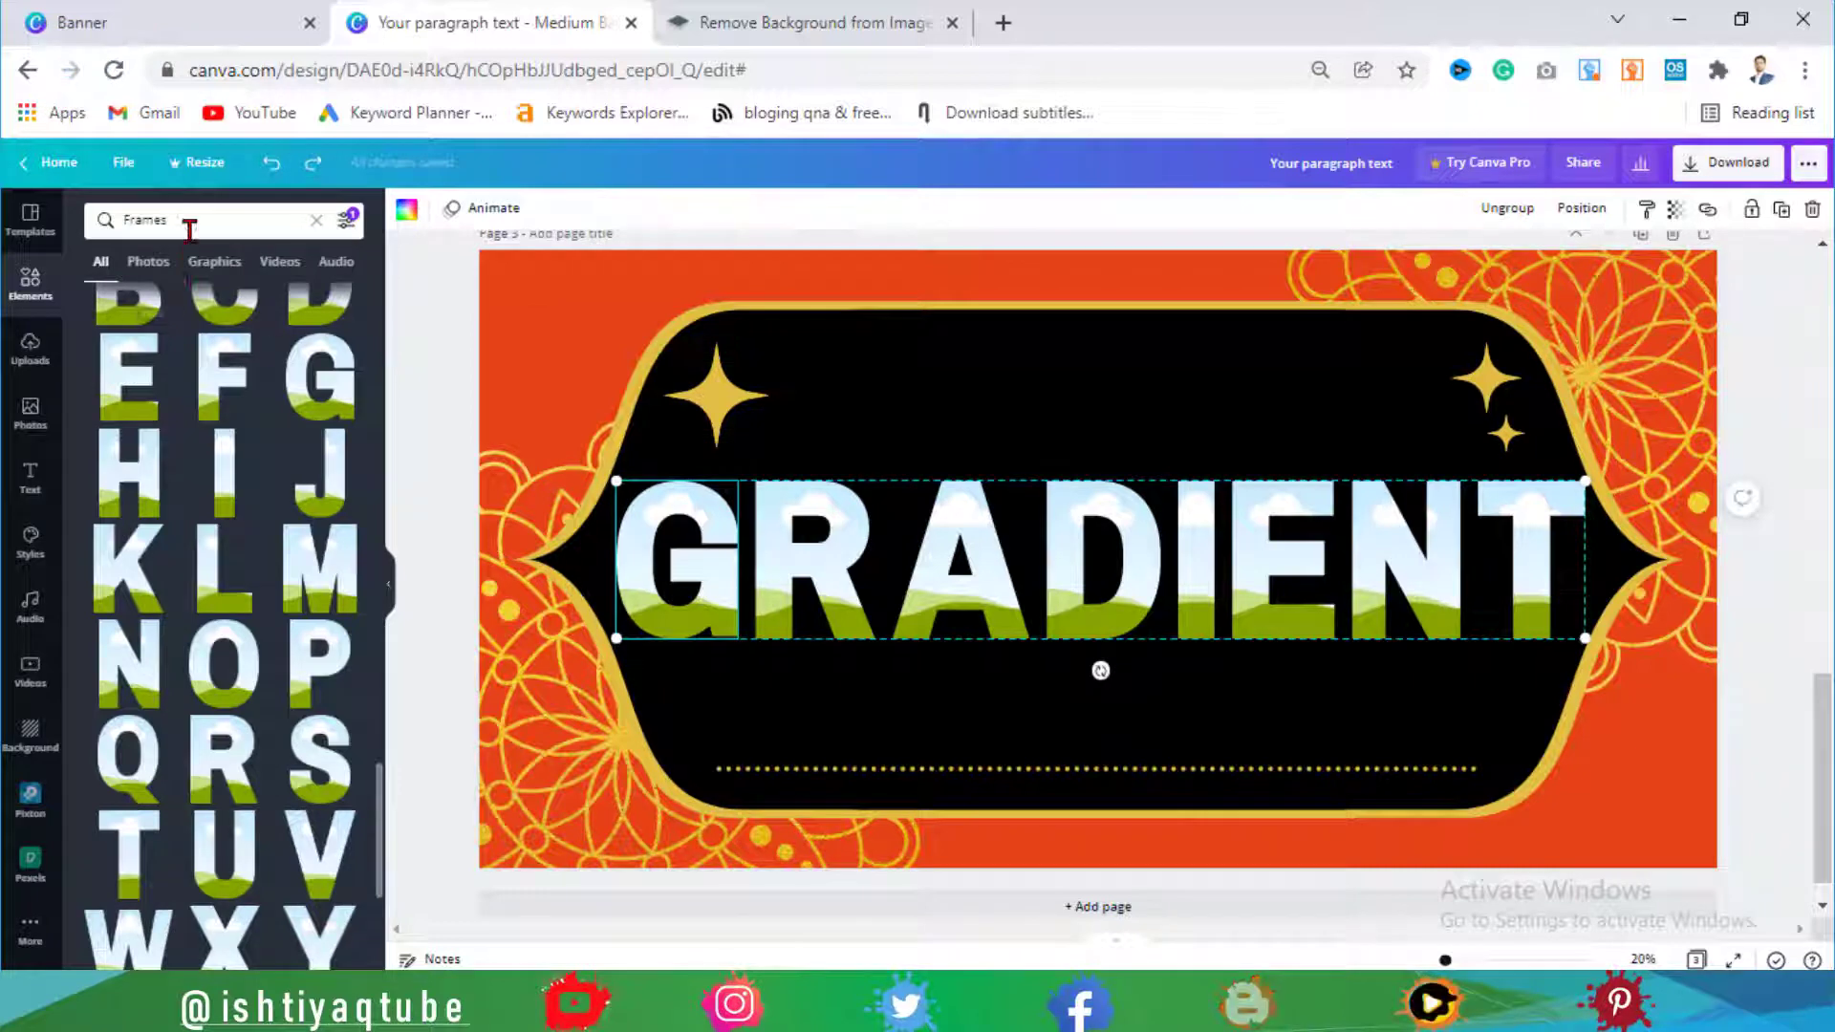
{"action": "left_click_drag", "start_coordinate": [190, 230], "coordinate": [95, 222]}
{"action": "type", "text": "gradient"}
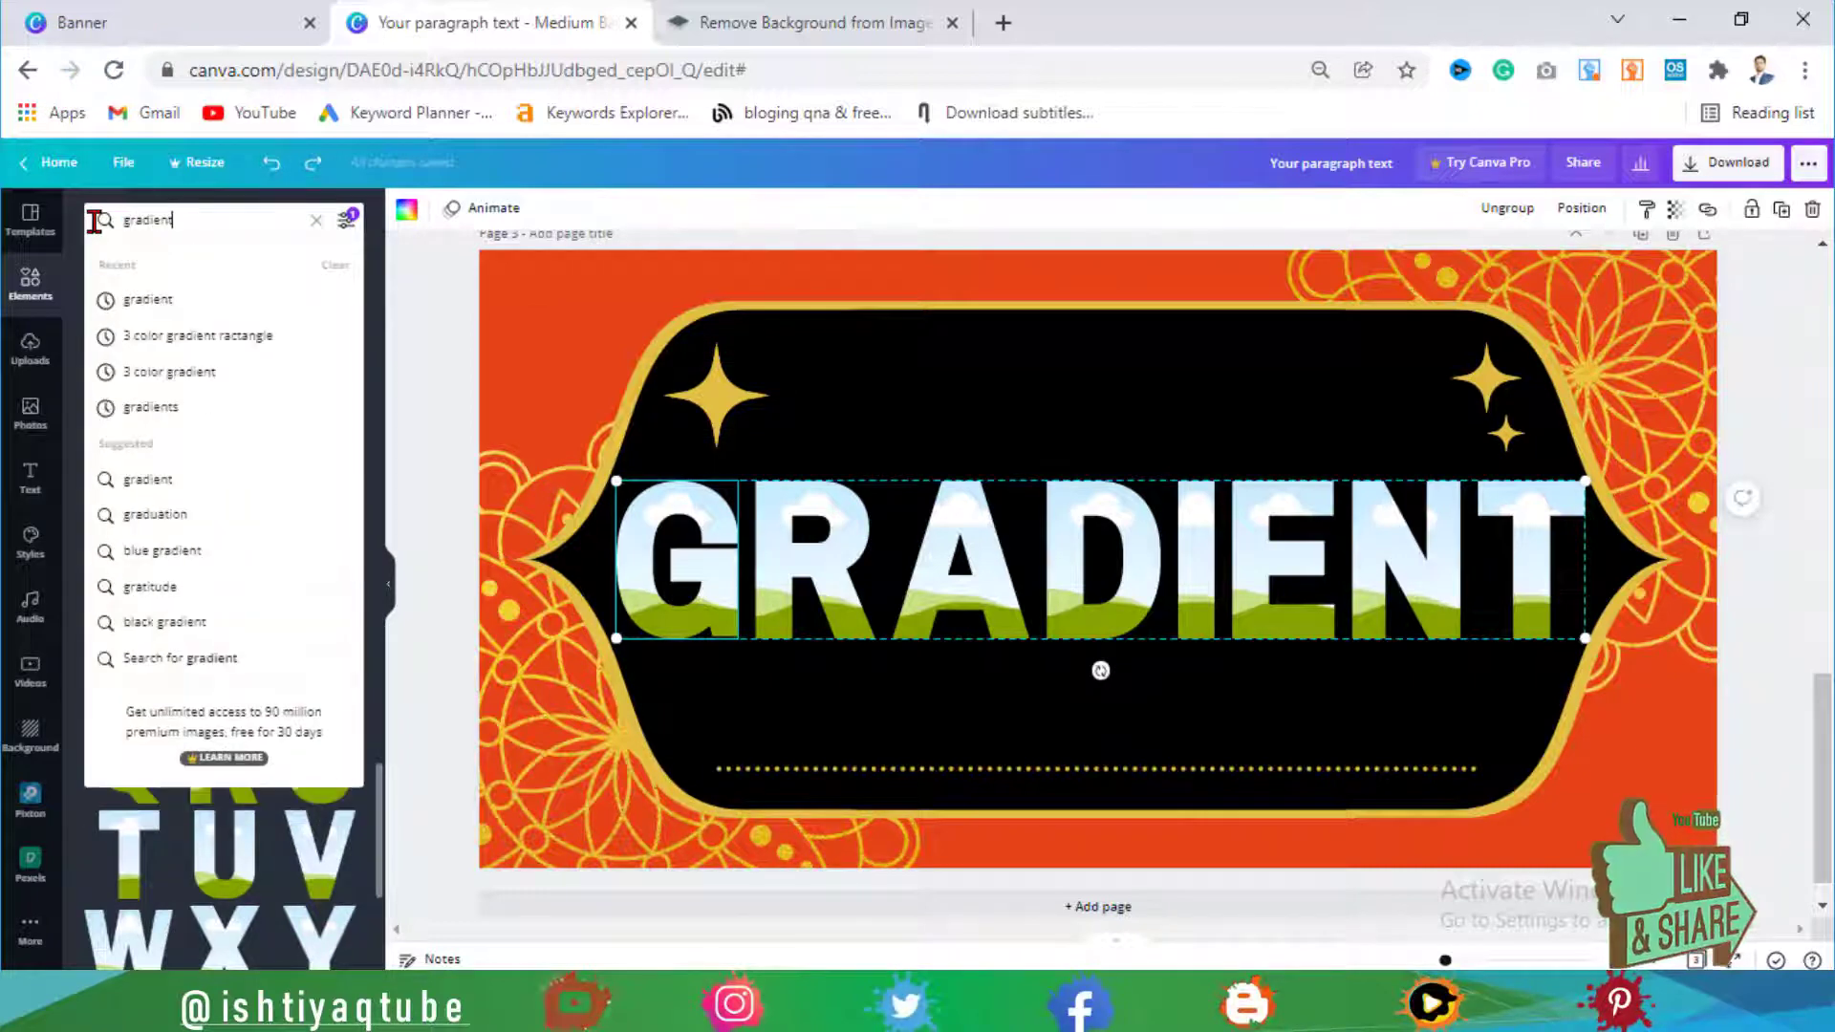
{"action": "key", "text": "Return"}
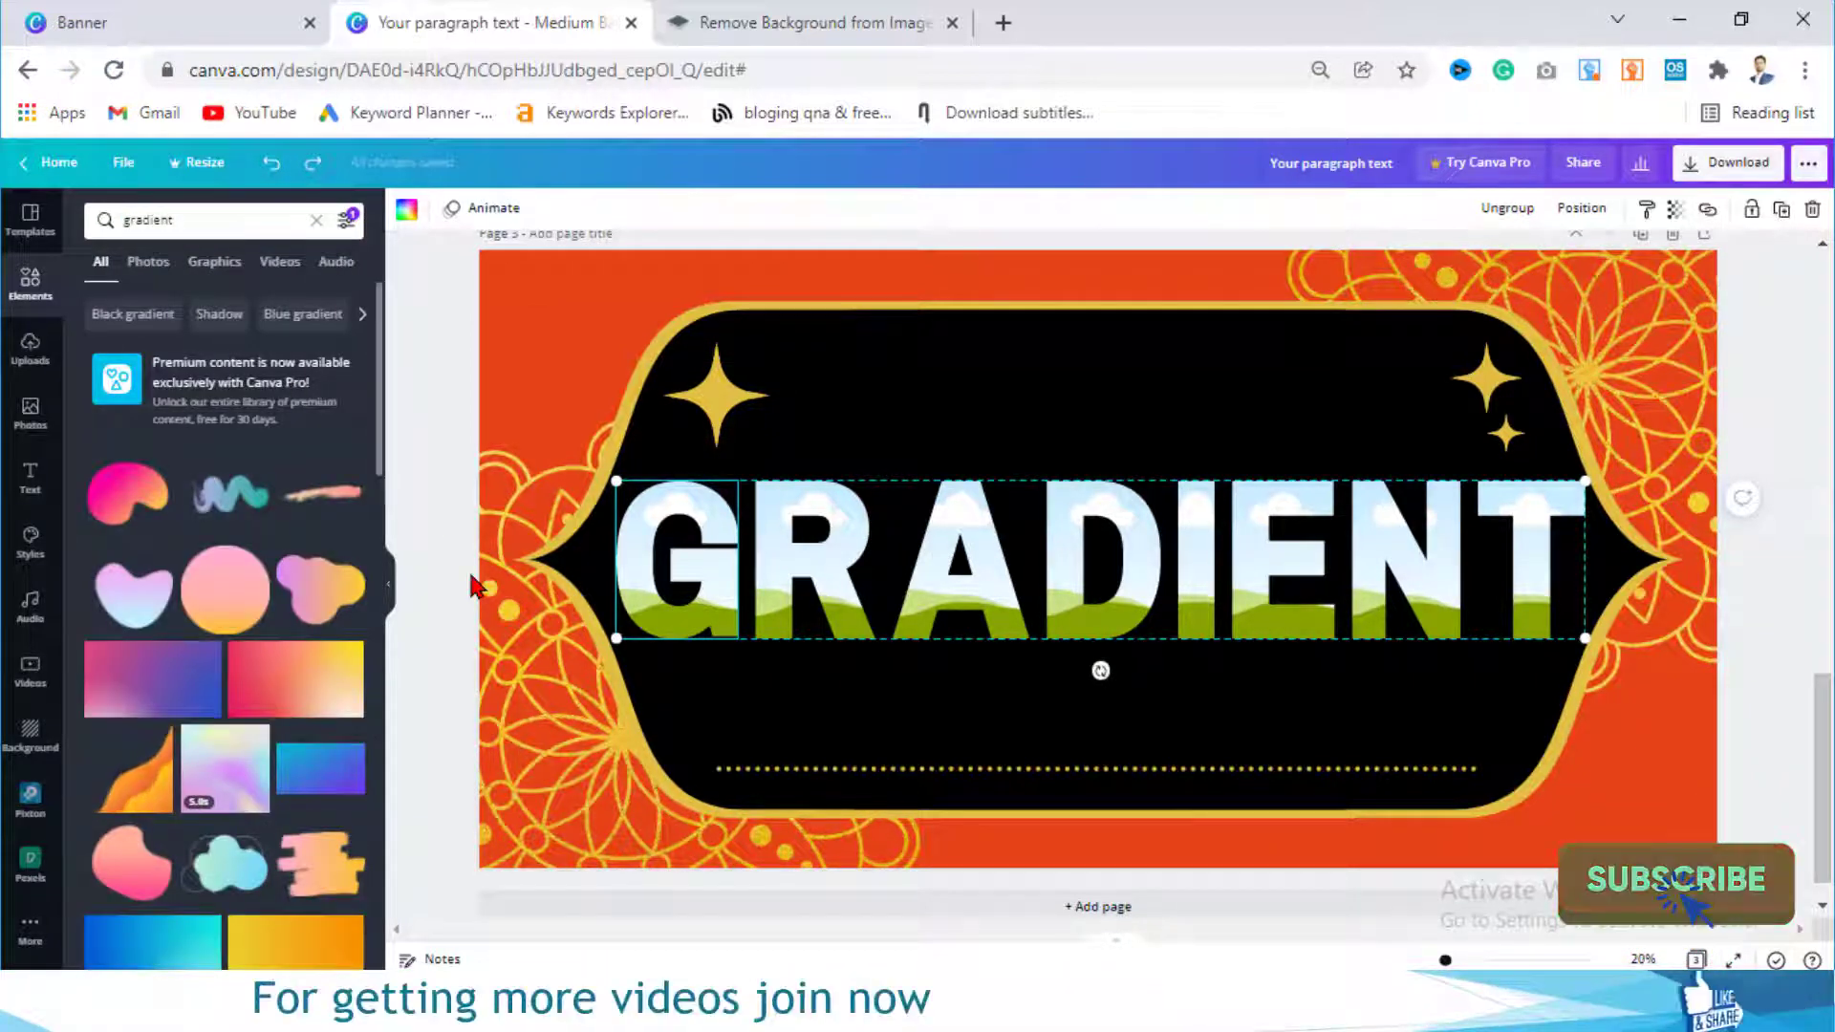
{"action": "left_click_drag", "start_coordinate": [381, 356], "coordinate": [380, 687]}
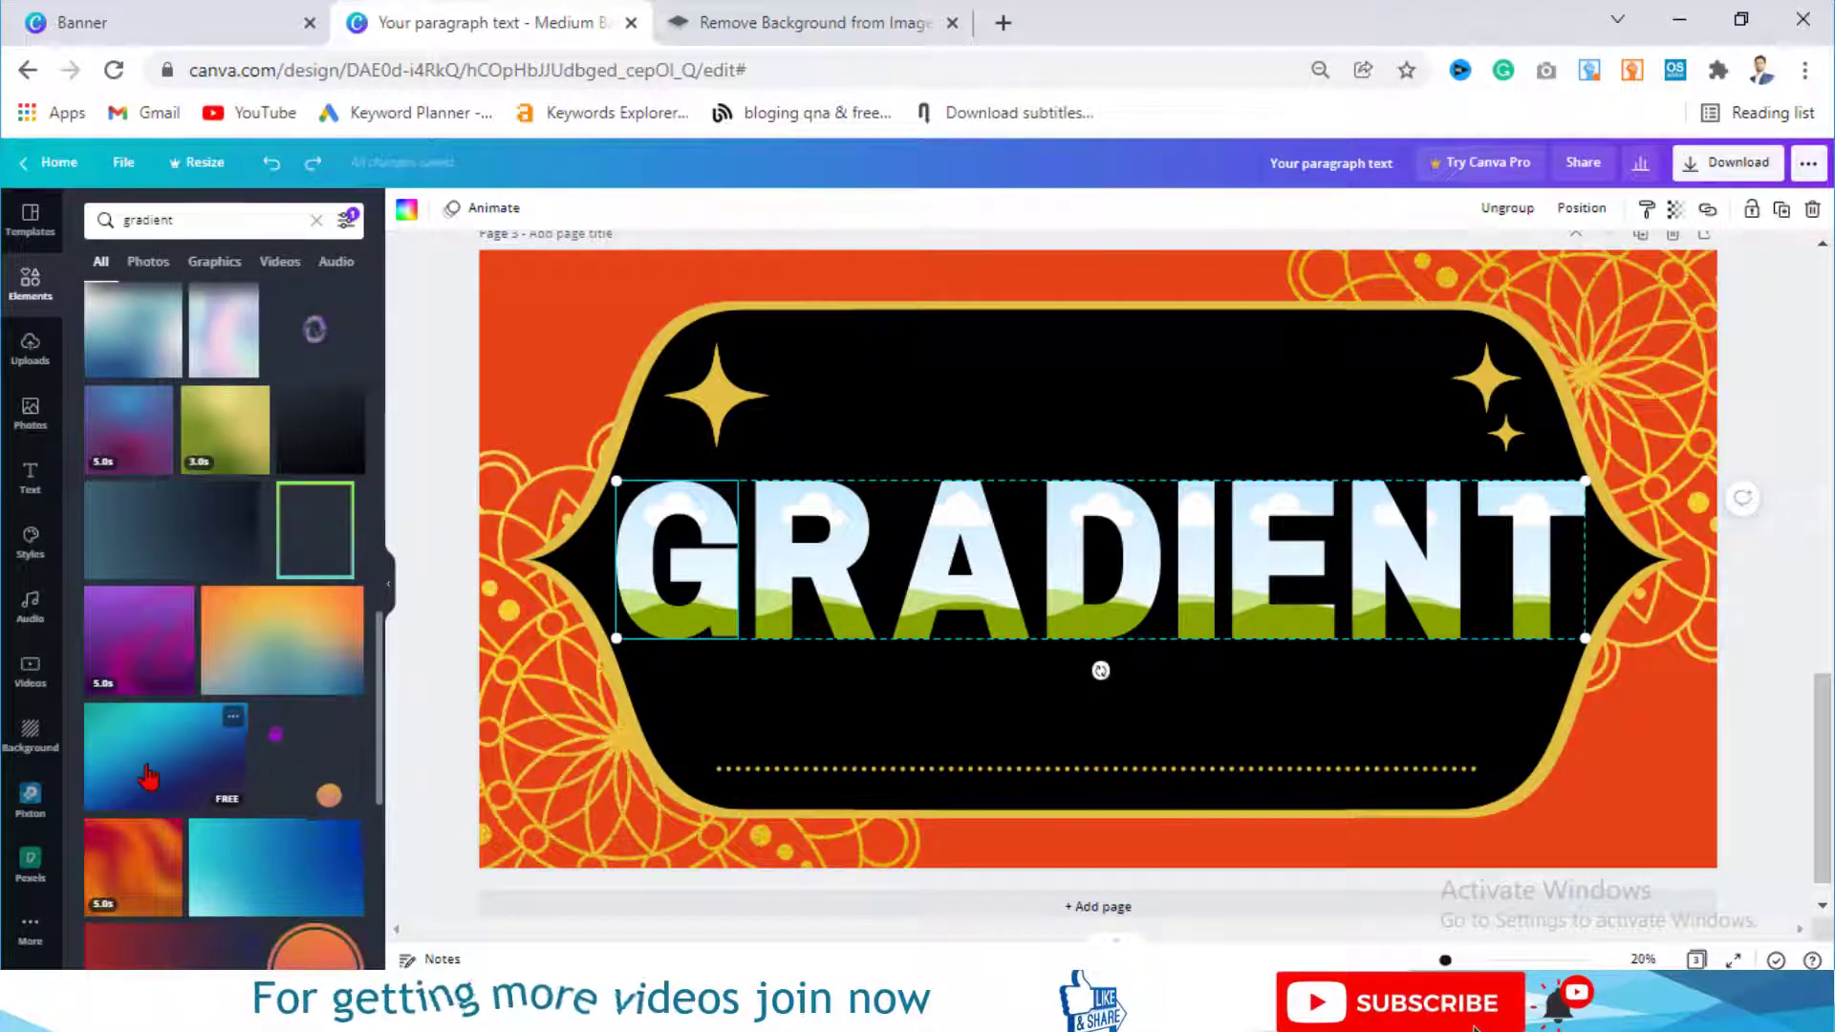
Step: Fill the letter frames G, R, A, D and I with the teal-to-navy gradient image
{"action": "left_click_drag", "start_coordinate": [541, 702], "coordinate": [640, 588]}
{"action": "left_click_drag", "start_coordinate": [167, 756], "coordinate": [803, 576]}
{"action": "left_click_drag", "start_coordinate": [166, 756], "coordinate": [1202, 576]}
Step: Fill the E with the orange-to-blue gradient, the N with the dark slate gradient and the T with the pale blue gradient
{"action": "left_click_drag", "start_coordinate": [272, 648], "coordinate": [1254, 586]}
{"action": "left_click_drag", "start_coordinate": [168, 498], "coordinate": [1410, 573]}
{"action": "left_click_drag", "start_coordinate": [139, 335], "coordinate": [1542, 553]}
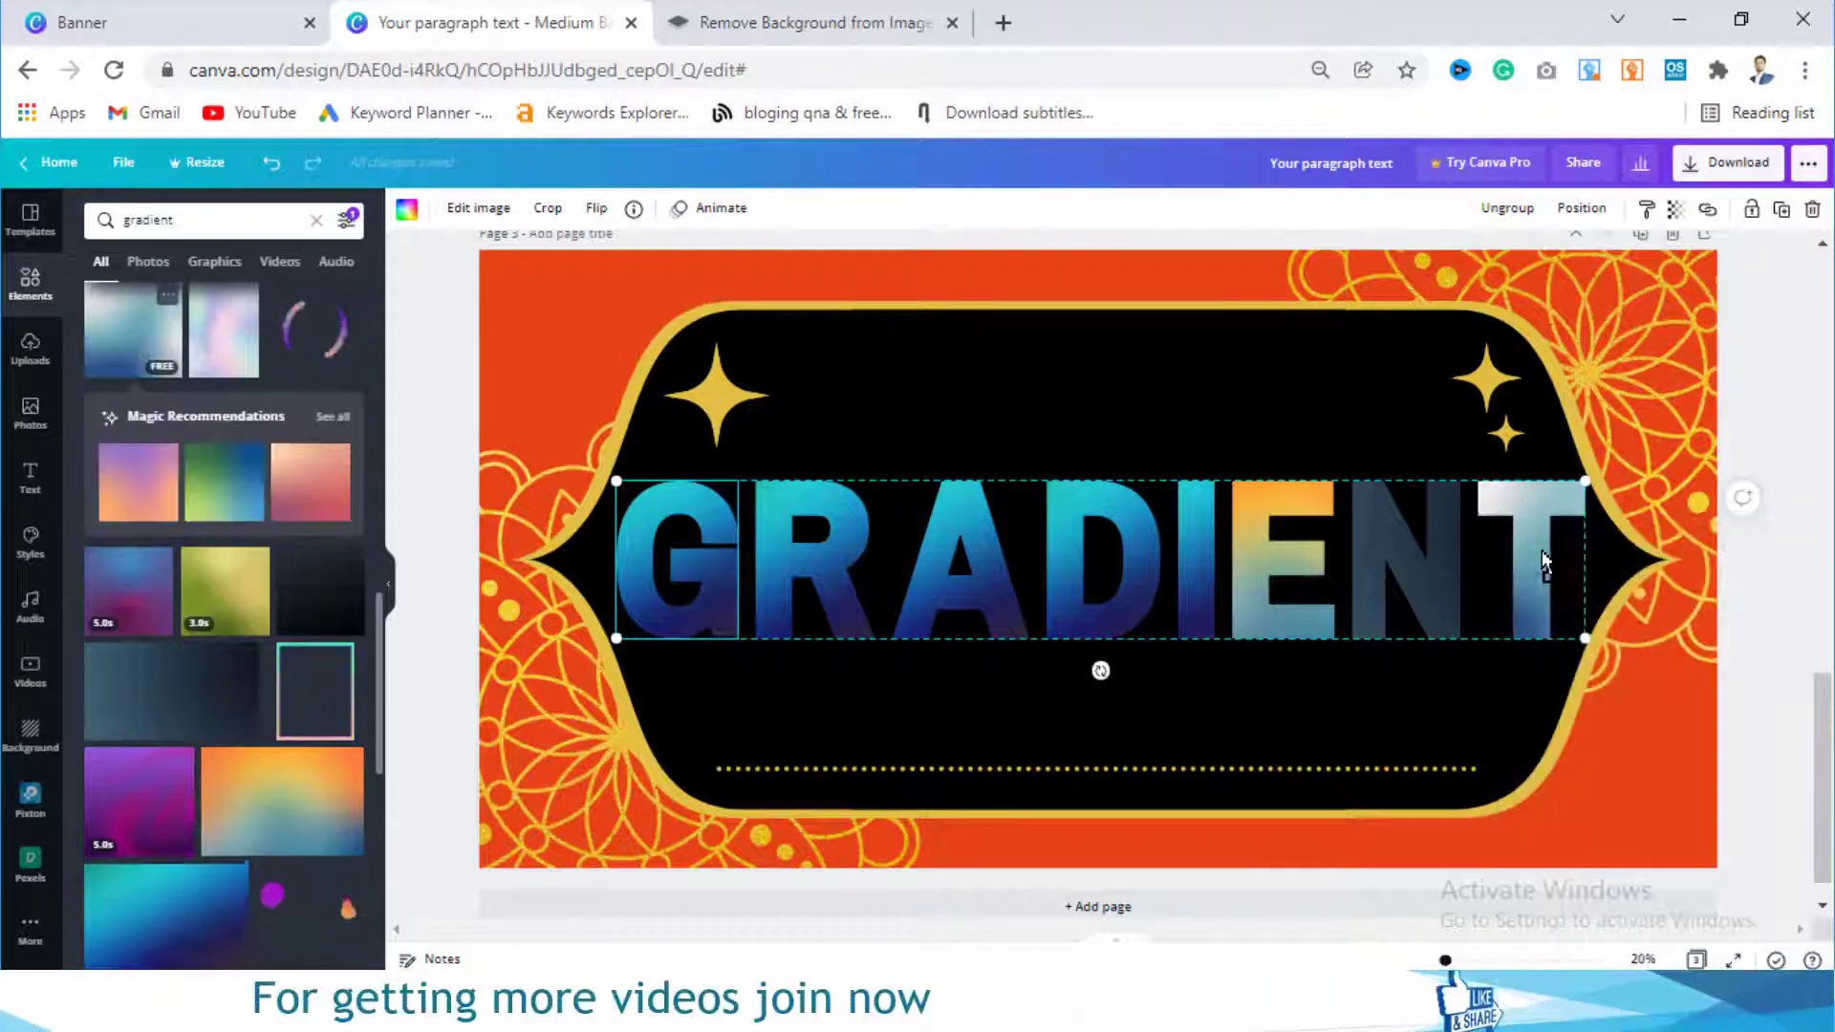
Step: Replace the fills of the letters E, N and T with the same teal-to-navy gradient image as the other letters
{"action": "left_click_drag", "start_coordinate": [138, 921], "coordinate": [1262, 597]}
{"action": "left_click_drag", "start_coordinate": [163, 782], "coordinate": [1422, 578]}
{"action": "left_click_drag", "start_coordinate": [218, 764], "coordinate": [1535, 575]}
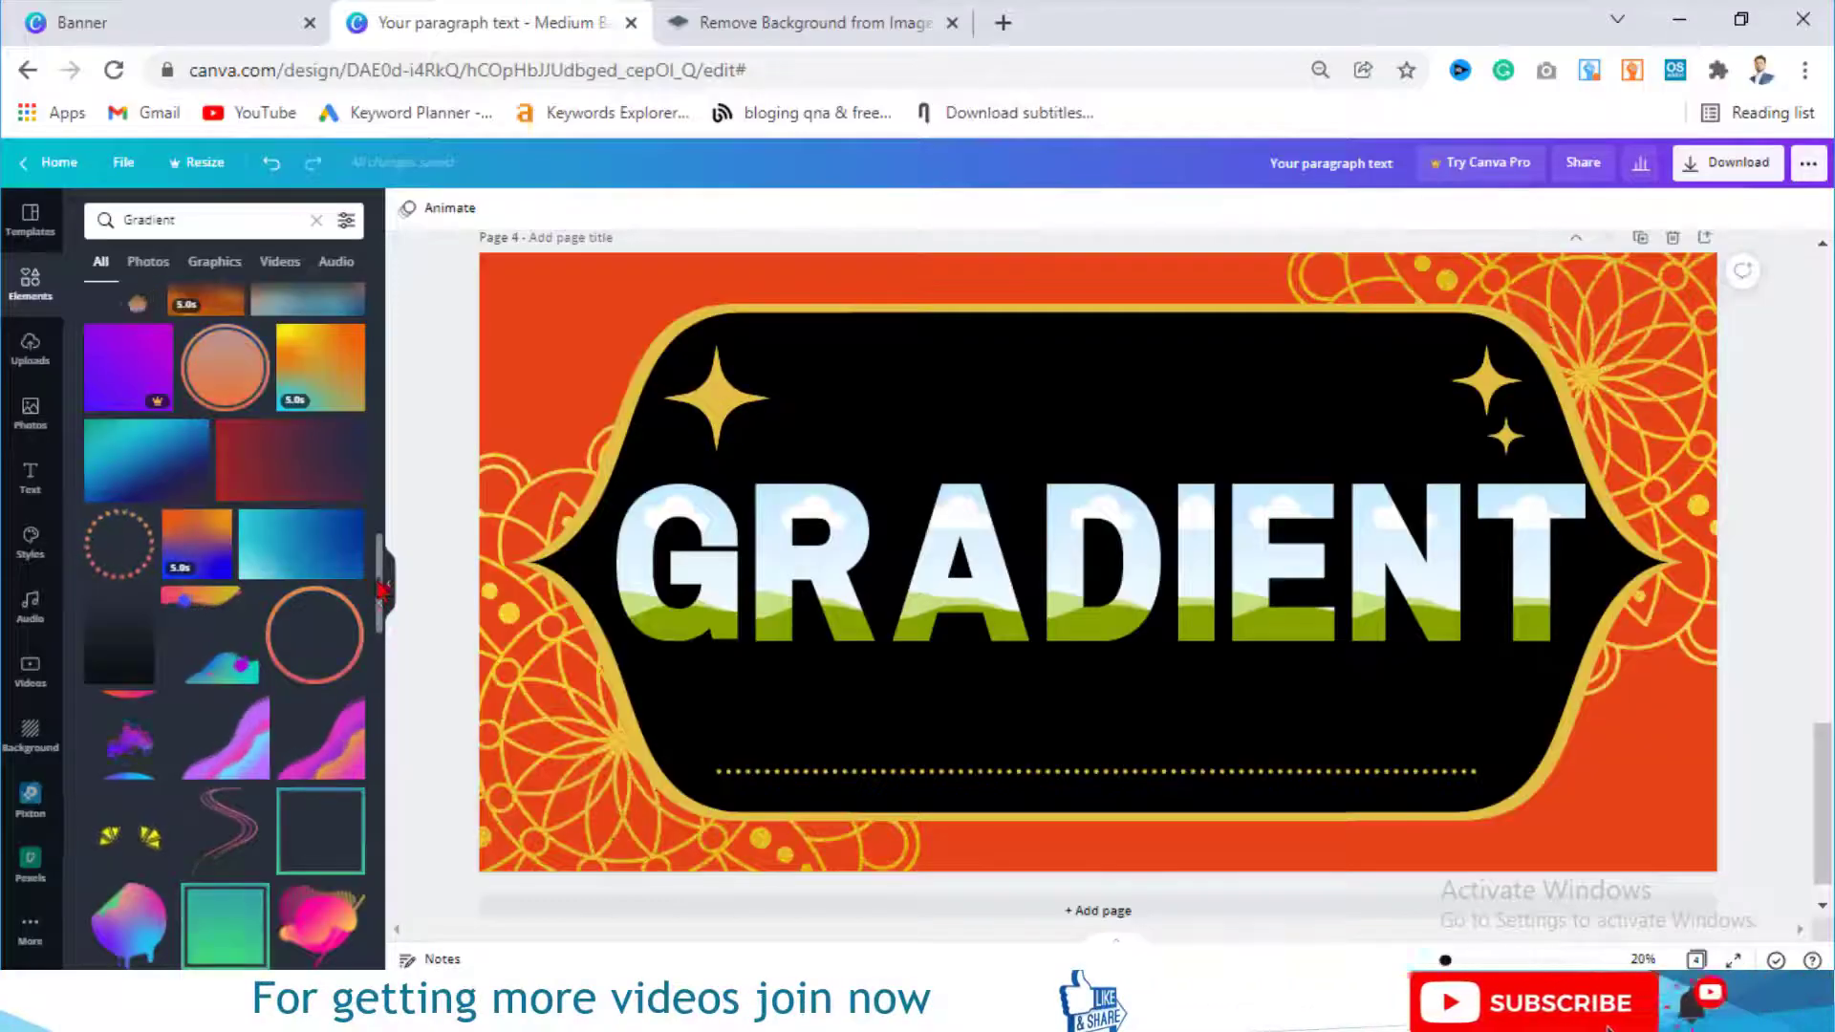
Step: Add the yellow, pink and green watercolor image from the Gradient results to page 4
{"action": "scroll", "coordinate": [380, 697], "scroll_direction": "down", "scroll_amount": 10}
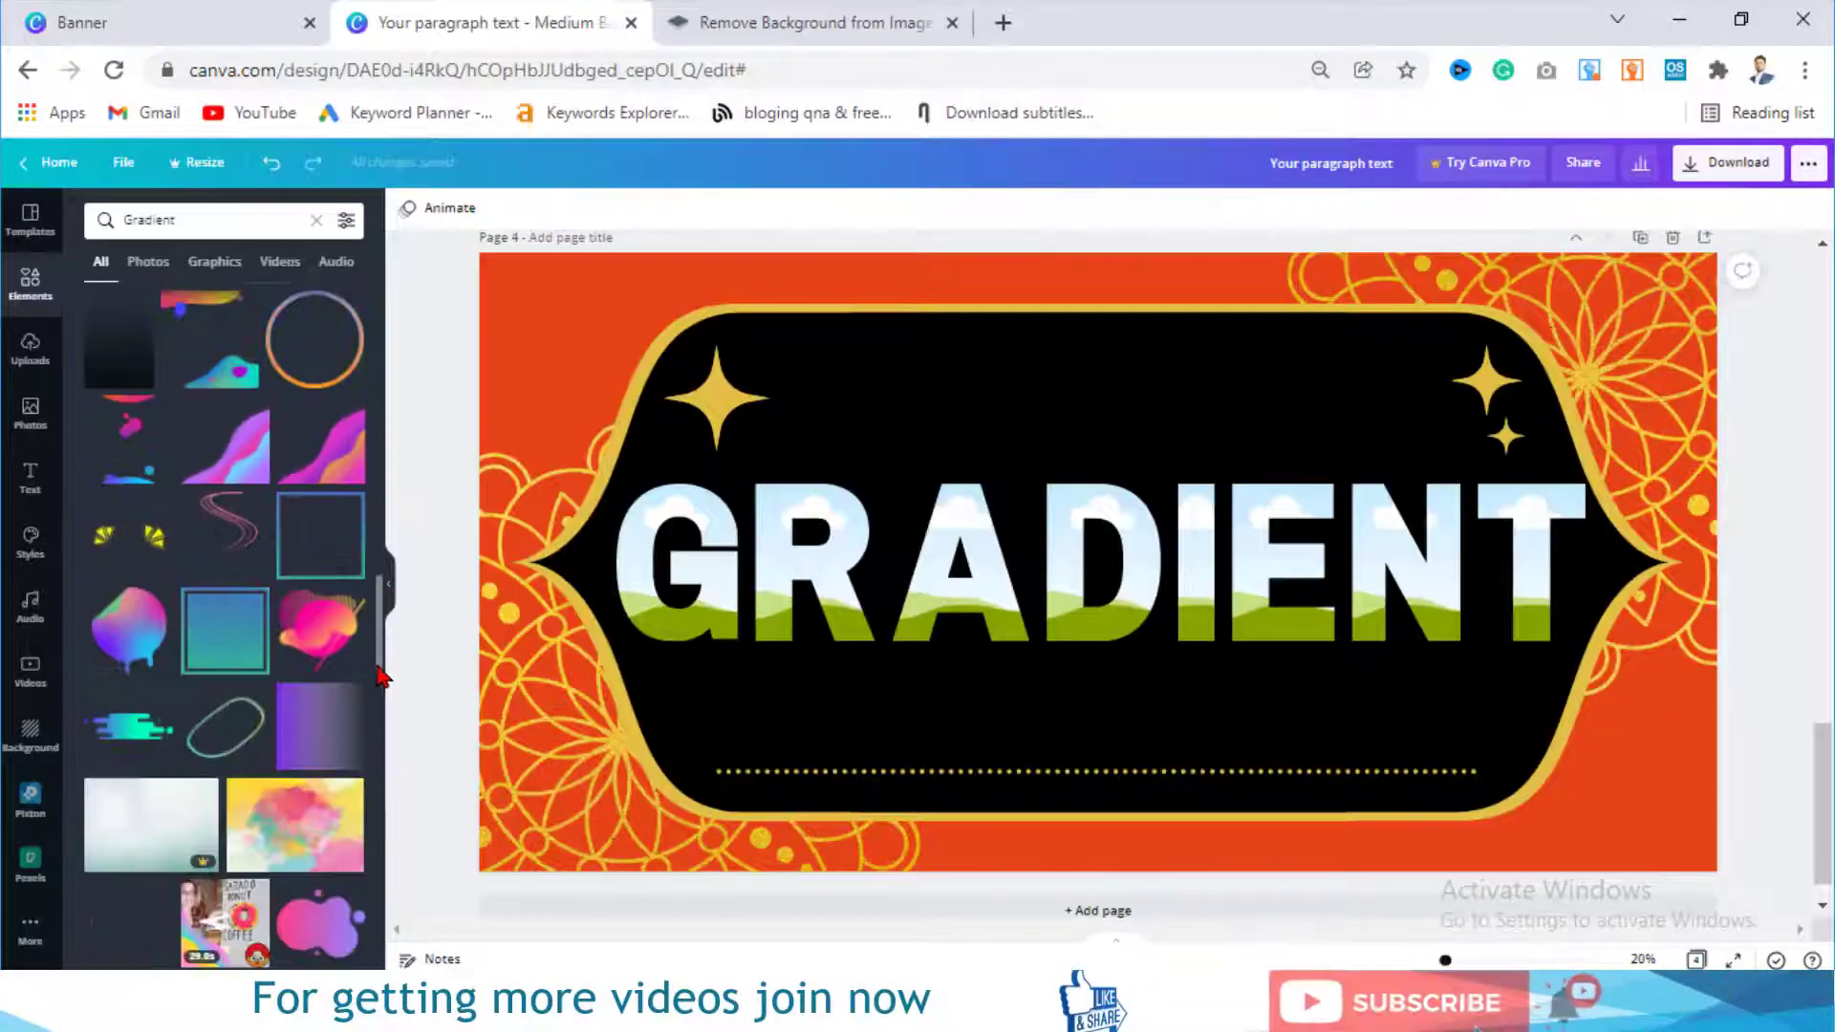
{"action": "scroll", "coordinate": [380, 698], "scroll_direction": "down", "scroll_amount": 1}
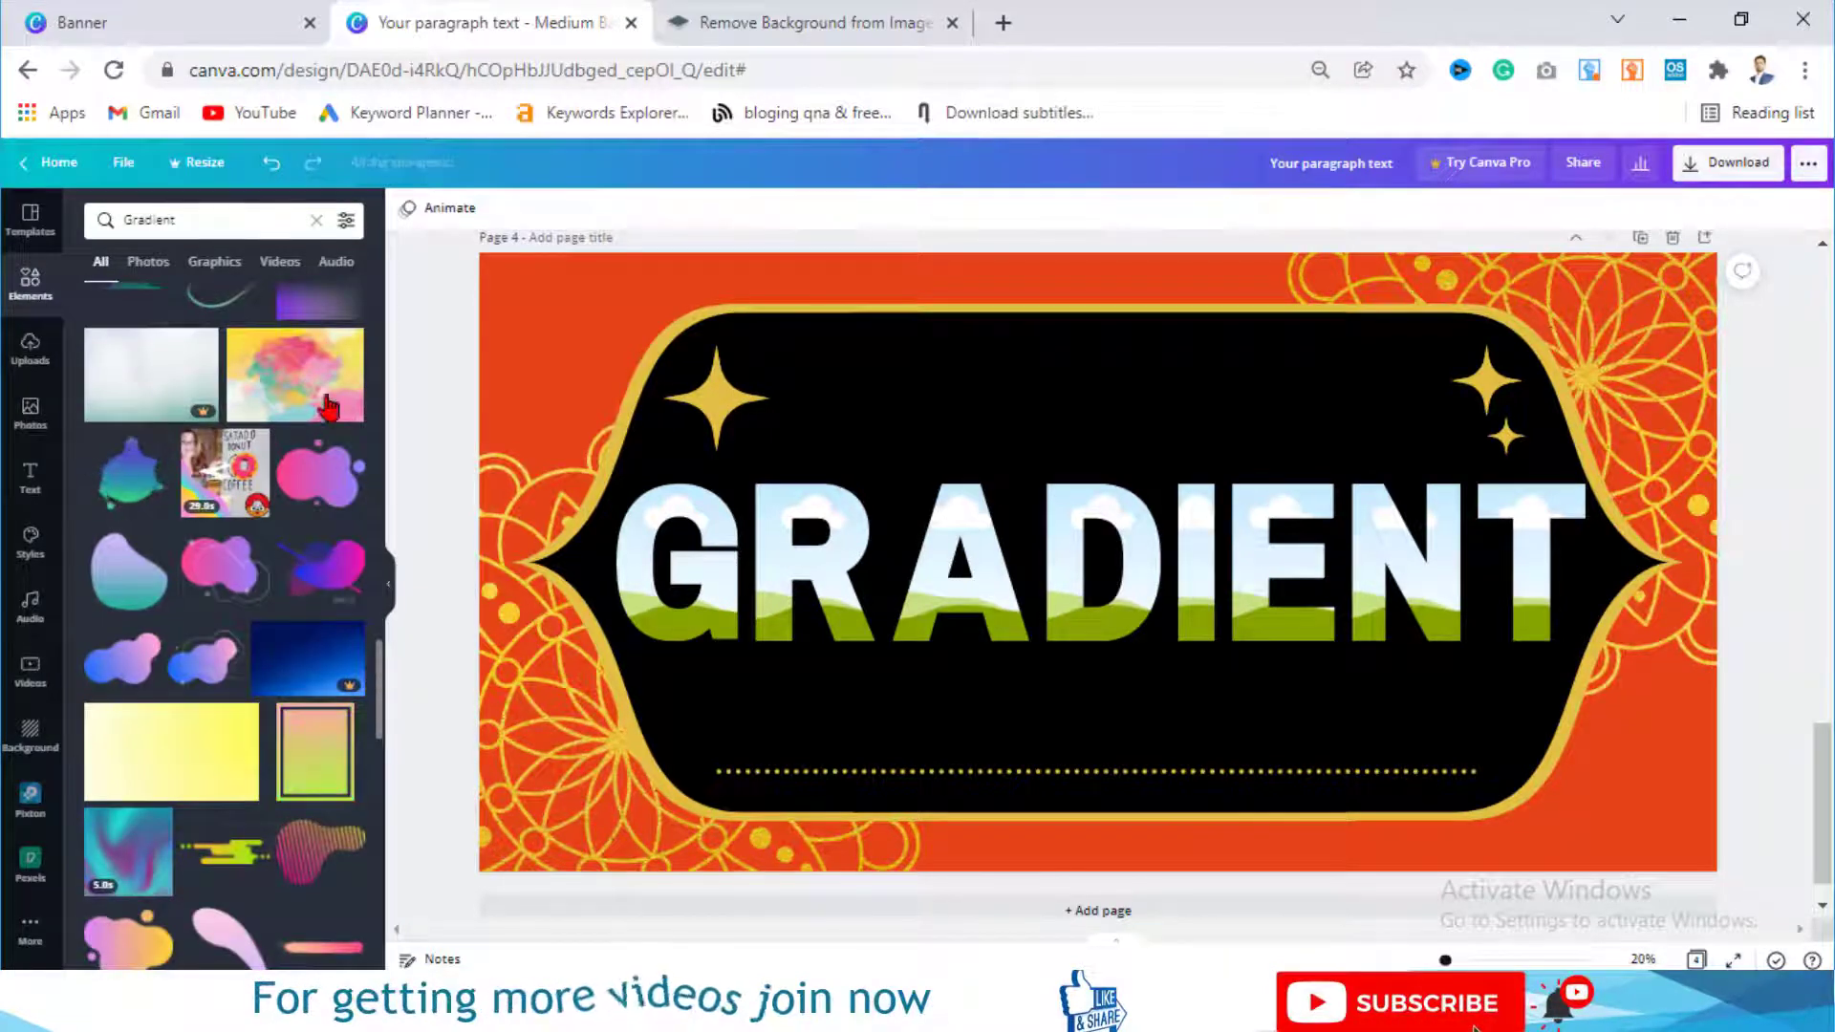
{"action": "left_click", "coordinate": [274, 396]}
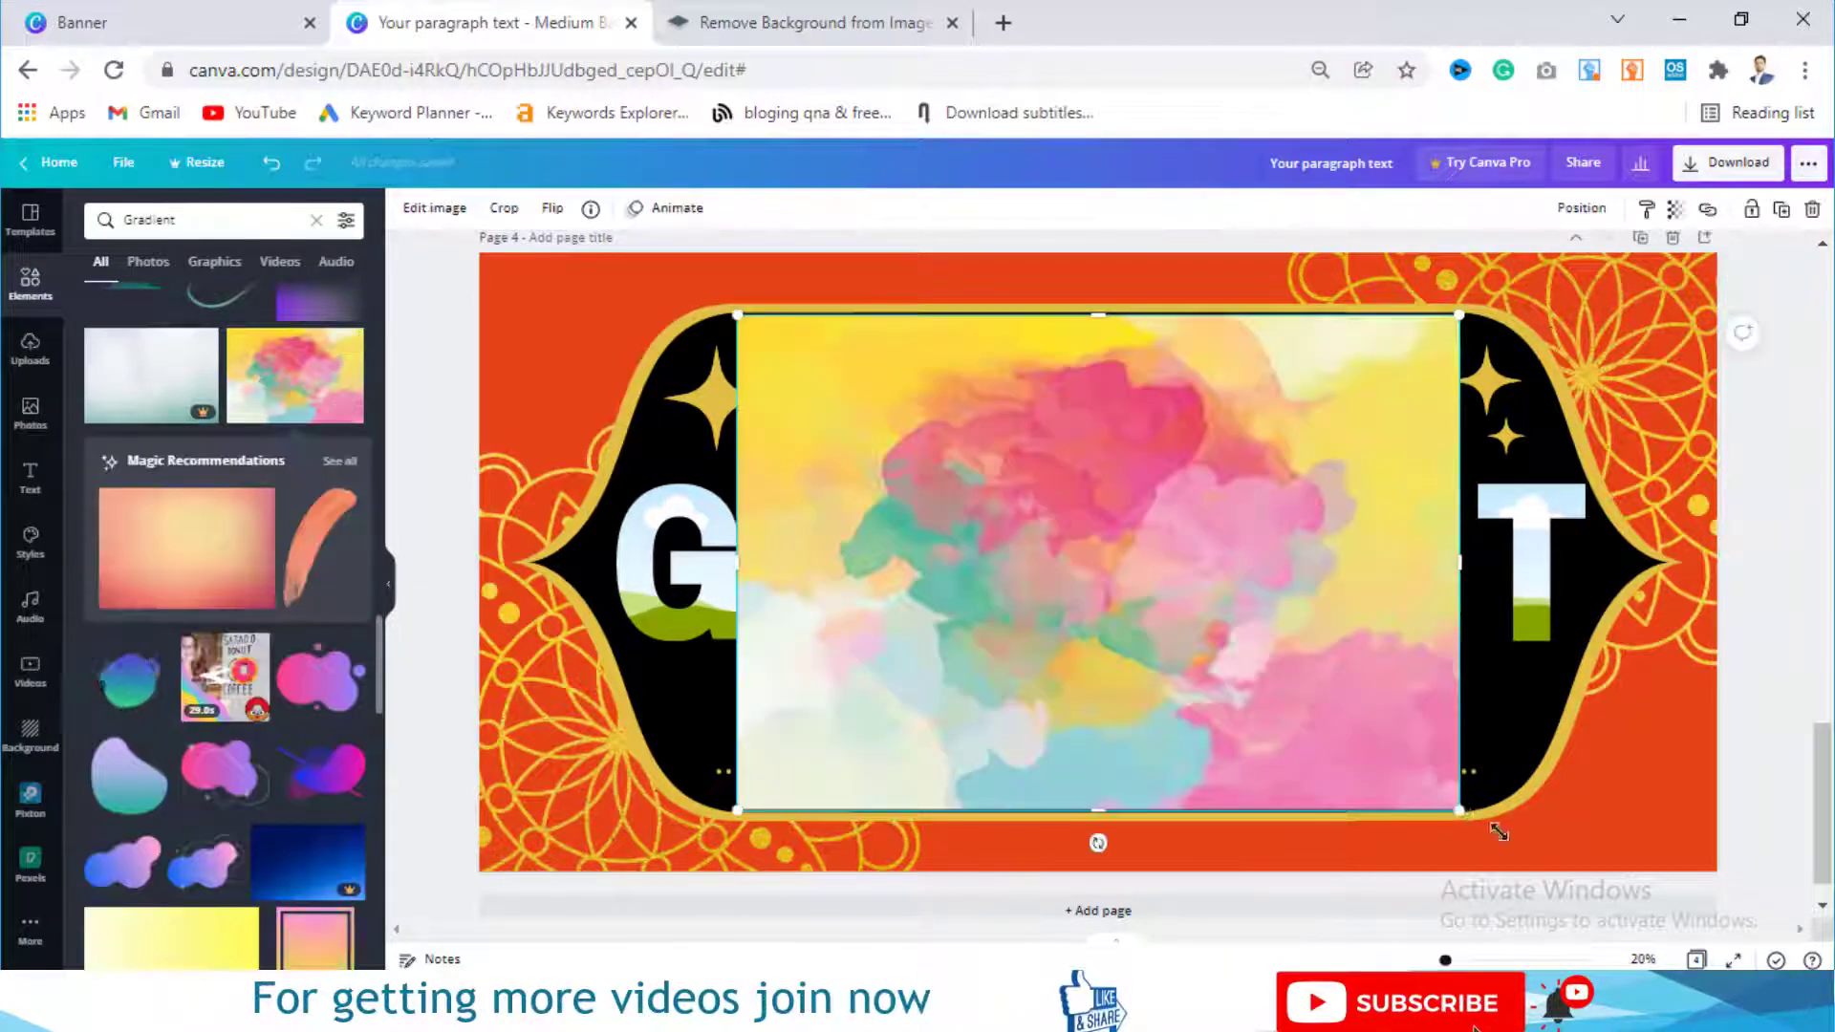
Step: Enlarge the watercolor image to the word's width, crop it to a strip of letter height and place it directly below GRADIENT
{"action": "left_click_drag", "start_coordinate": [1464, 813], "coordinate": [1587, 896]}
{"action": "left_click_drag", "start_coordinate": [735, 313], "coordinate": [593, 243]}
{"action": "left_click_drag", "start_coordinate": [1097, 235], "coordinate": [1096, 485]}
{"action": "left_click_drag", "start_coordinate": [1099, 895], "coordinate": [1077, 641]}
{"action": "left_click_drag", "start_coordinate": [1136, 549], "coordinate": [1136, 724]}
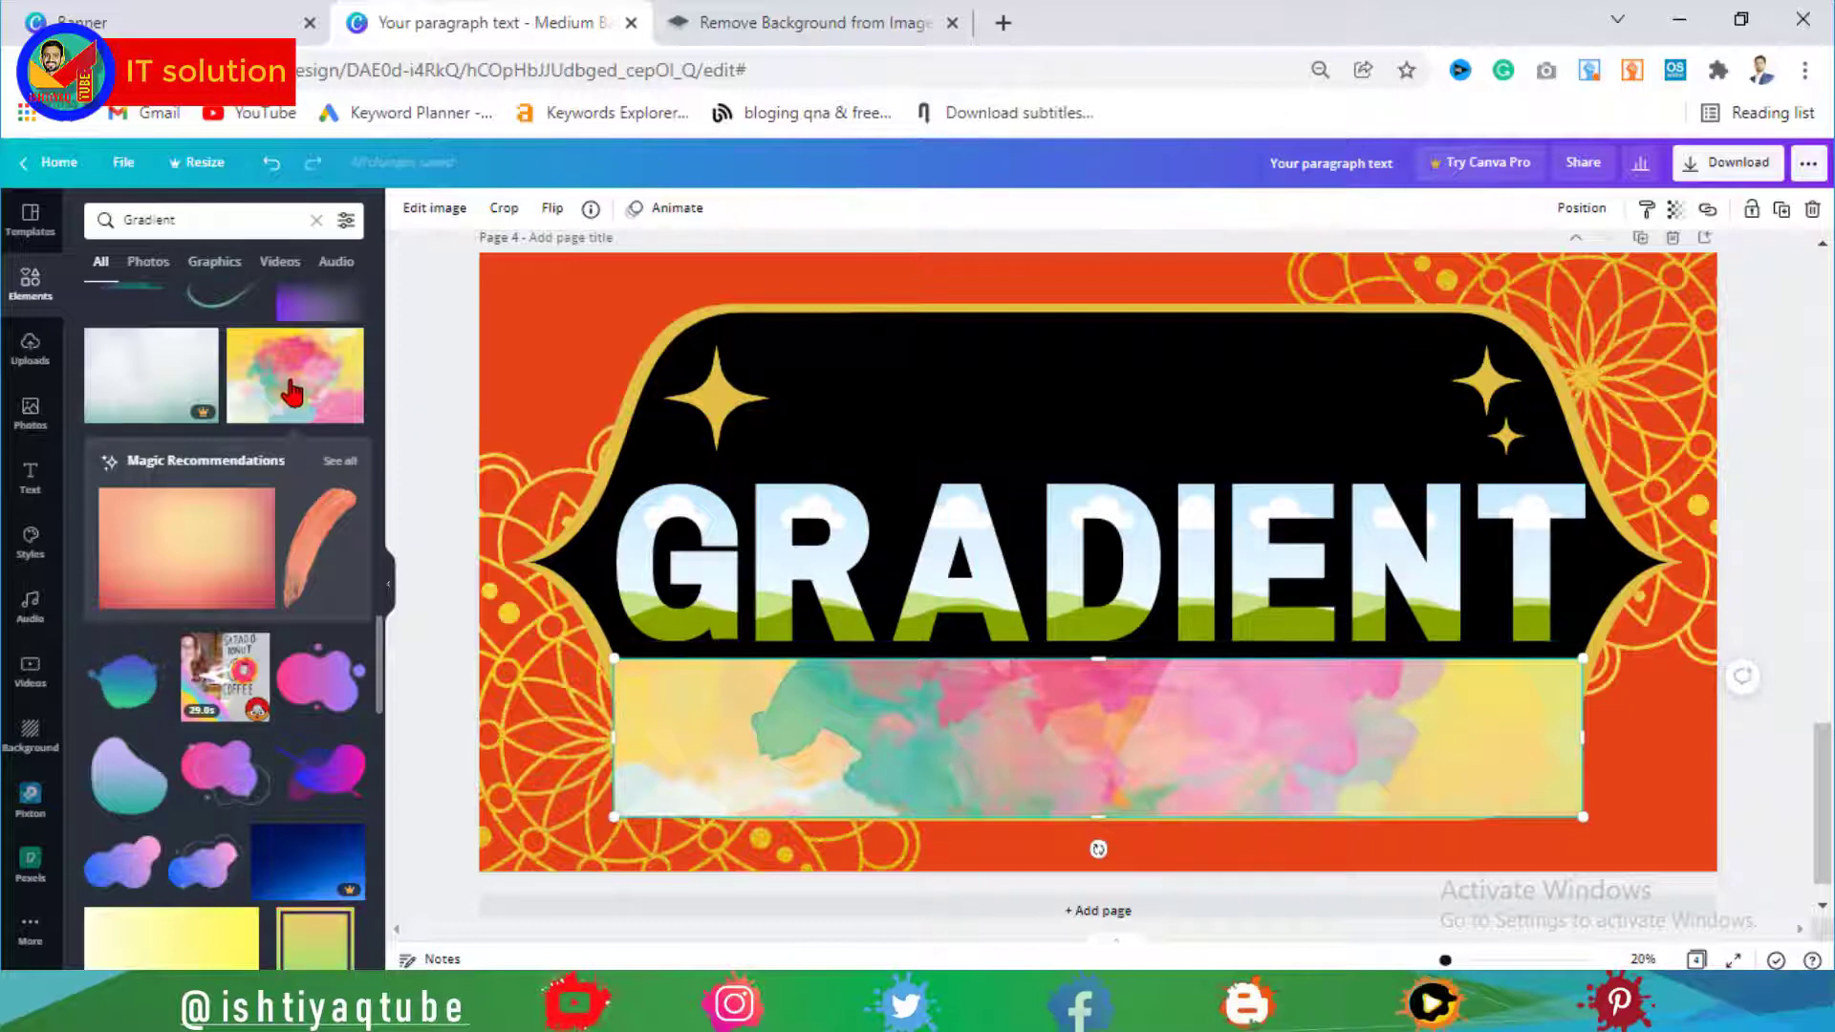
Step: Fill all the GRADIENT letter frames with the watercolor image and enlarge the image inside the G to span the page width
{"action": "left_click_drag", "start_coordinate": [289, 390], "coordinate": [1536, 586]}
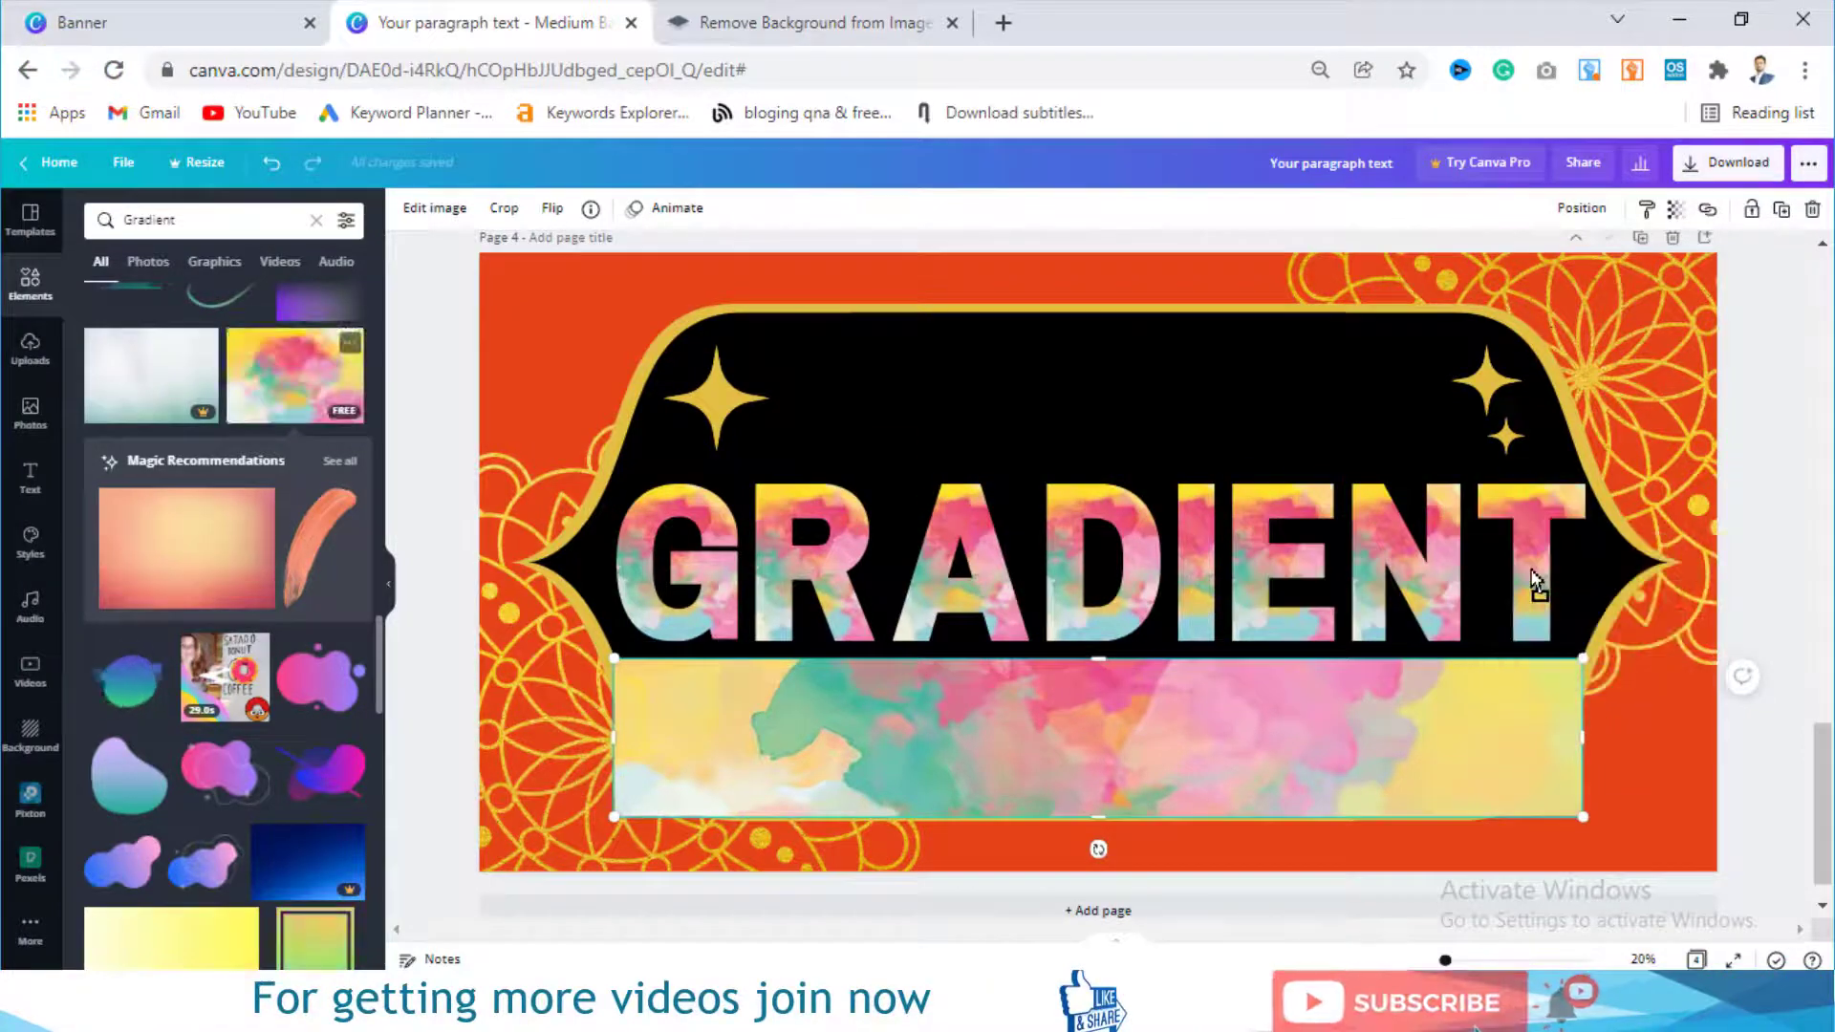
{"action": "double_click", "coordinate": [690, 564]}
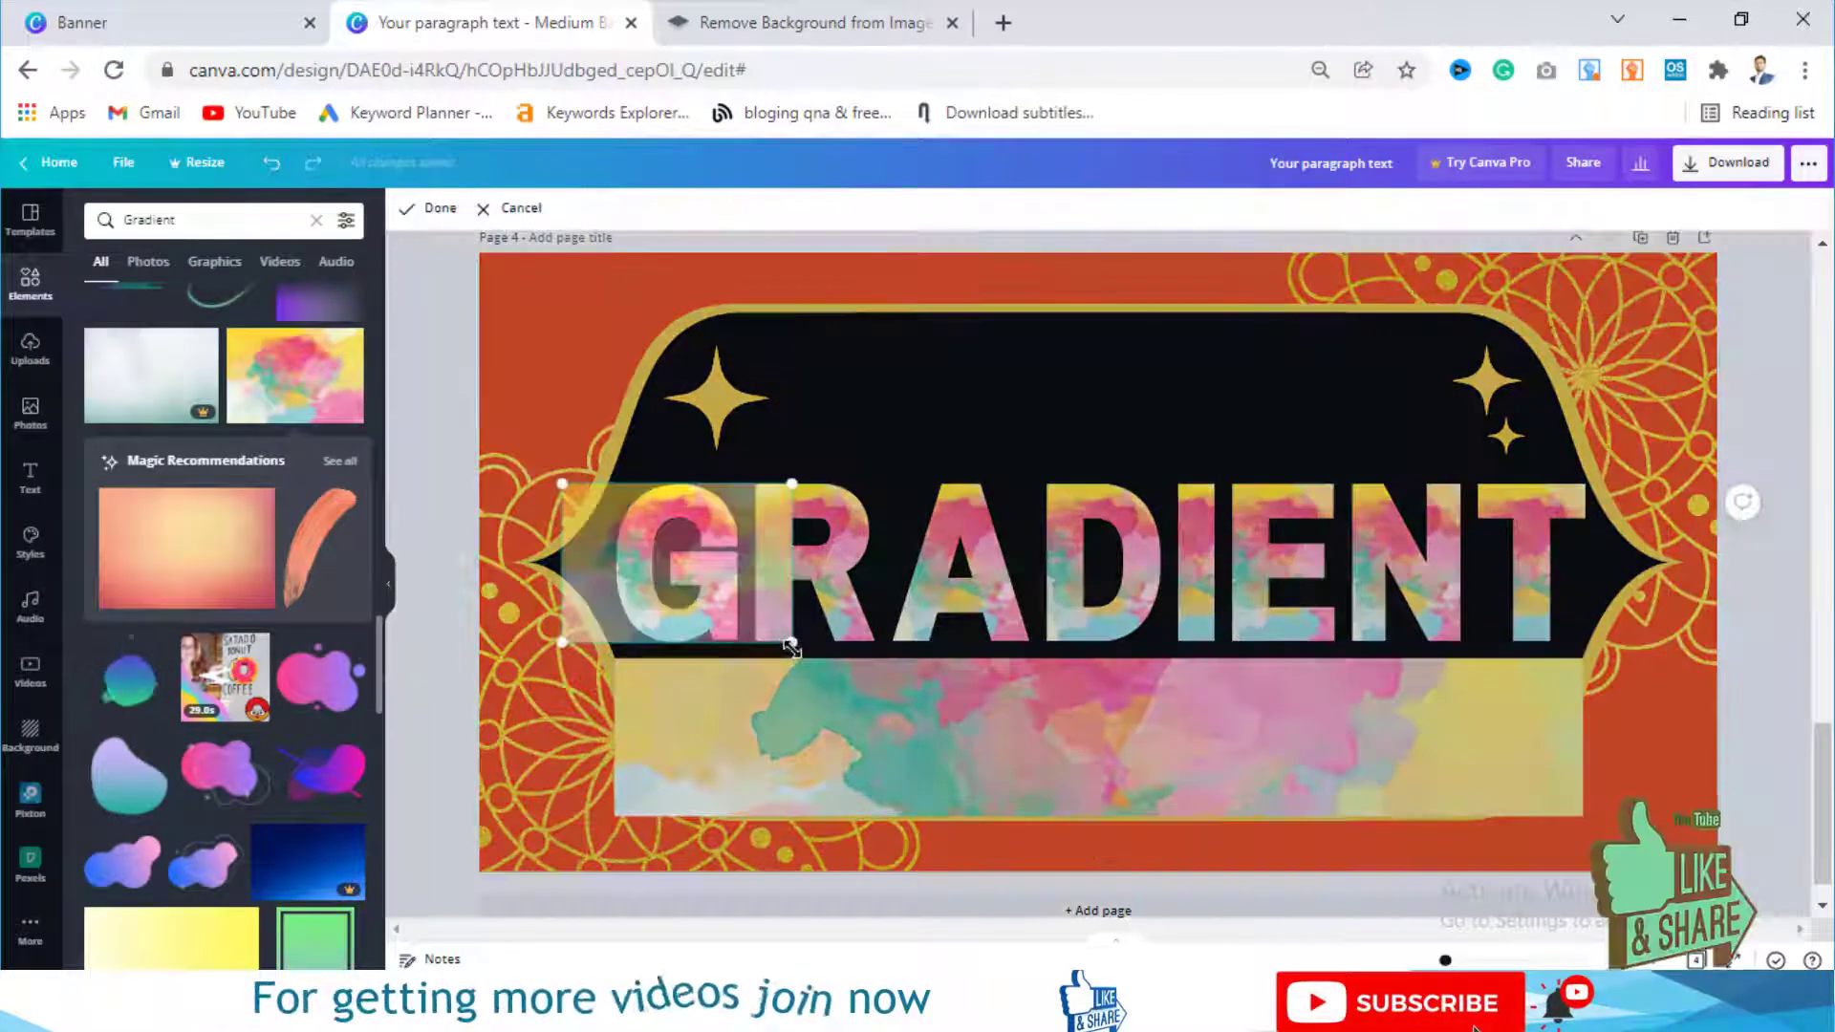
{"action": "left_click_drag", "start_coordinate": [793, 643], "coordinate": [1494, 1023]}
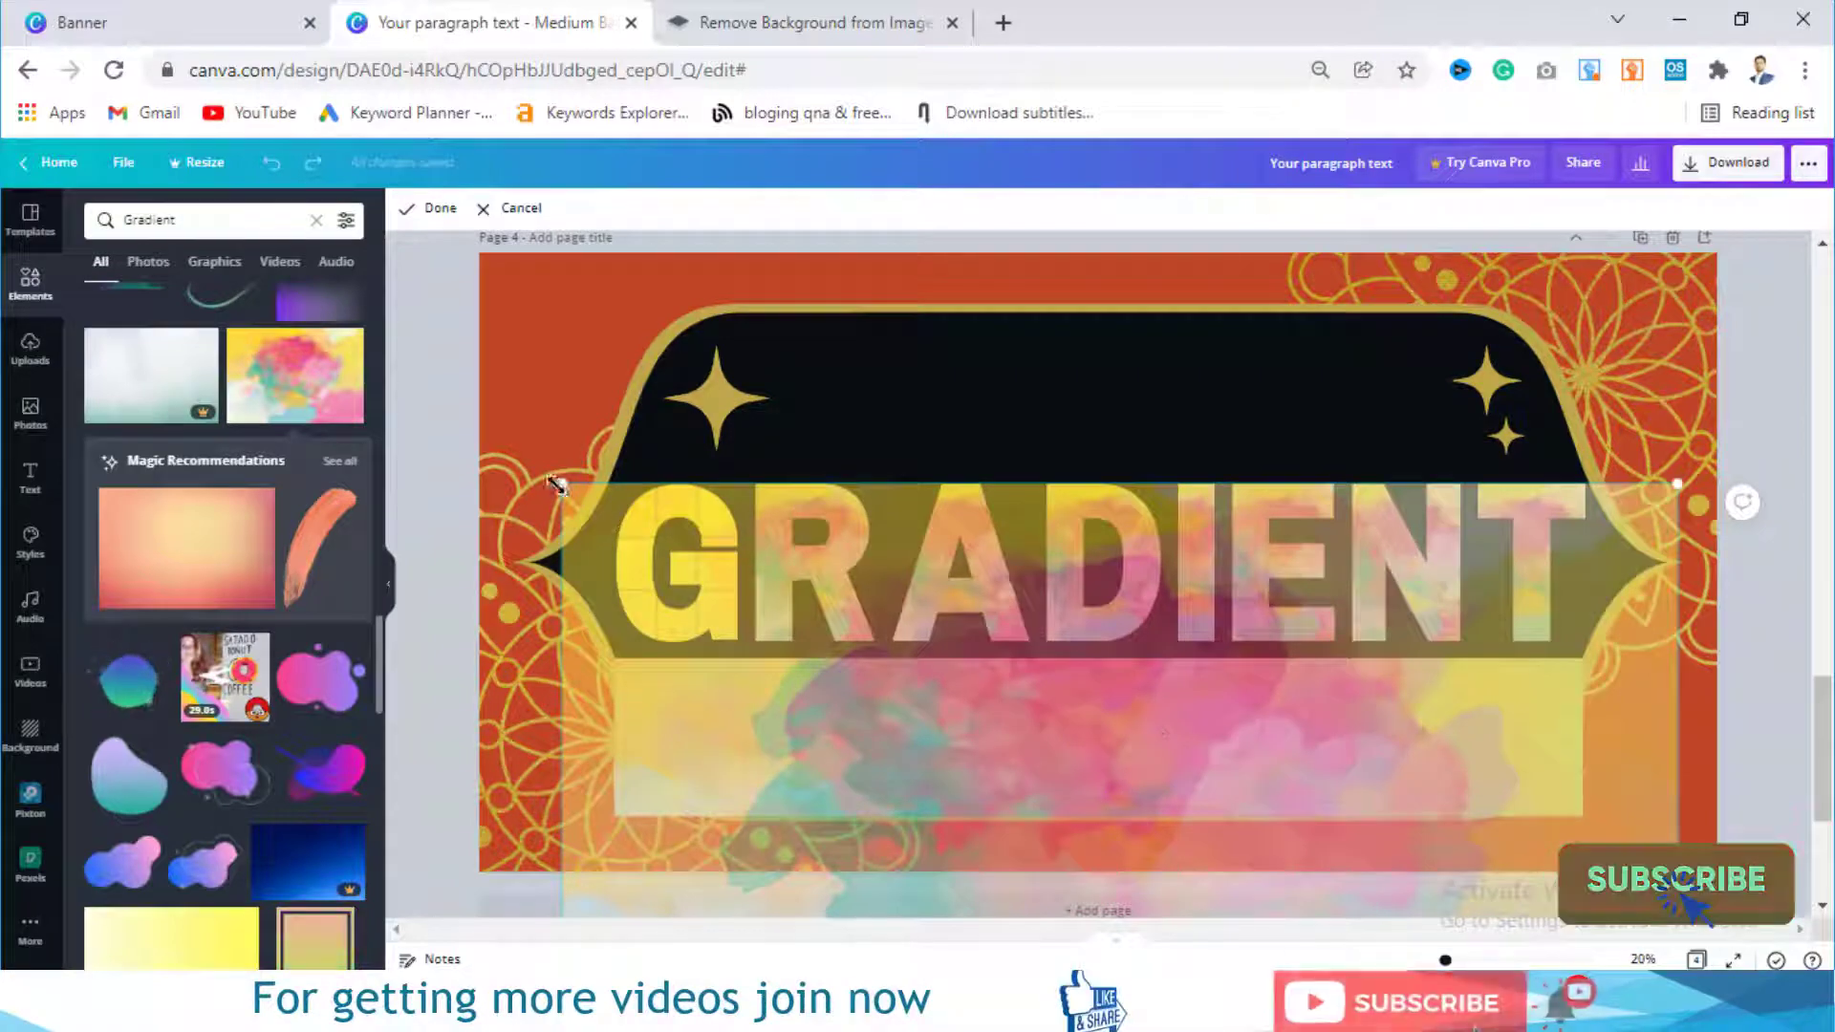
{"action": "left_click_drag", "start_coordinate": [562, 483], "coordinate": [470, 385]}
{"action": "left_click_drag", "start_coordinate": [970, 491], "coordinate": [853, 304]}
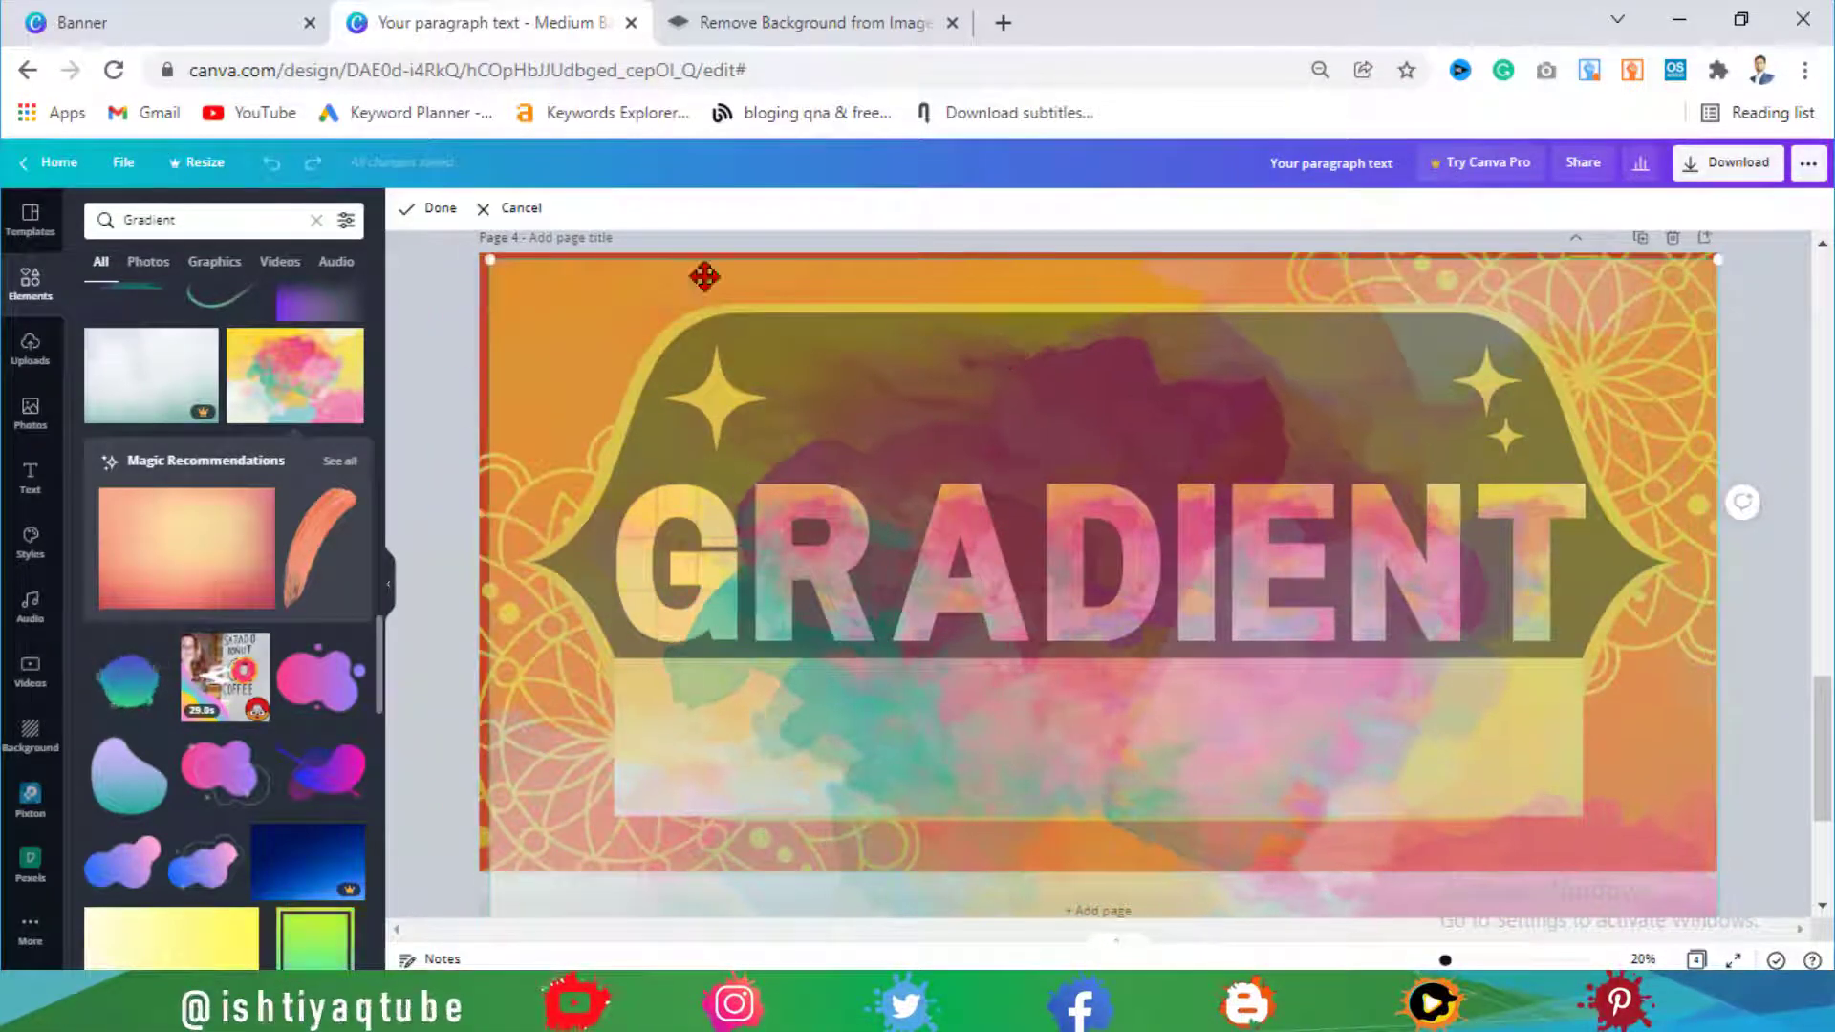
{"action": "left_click_drag", "start_coordinate": [488, 264], "coordinate": [481, 258]}
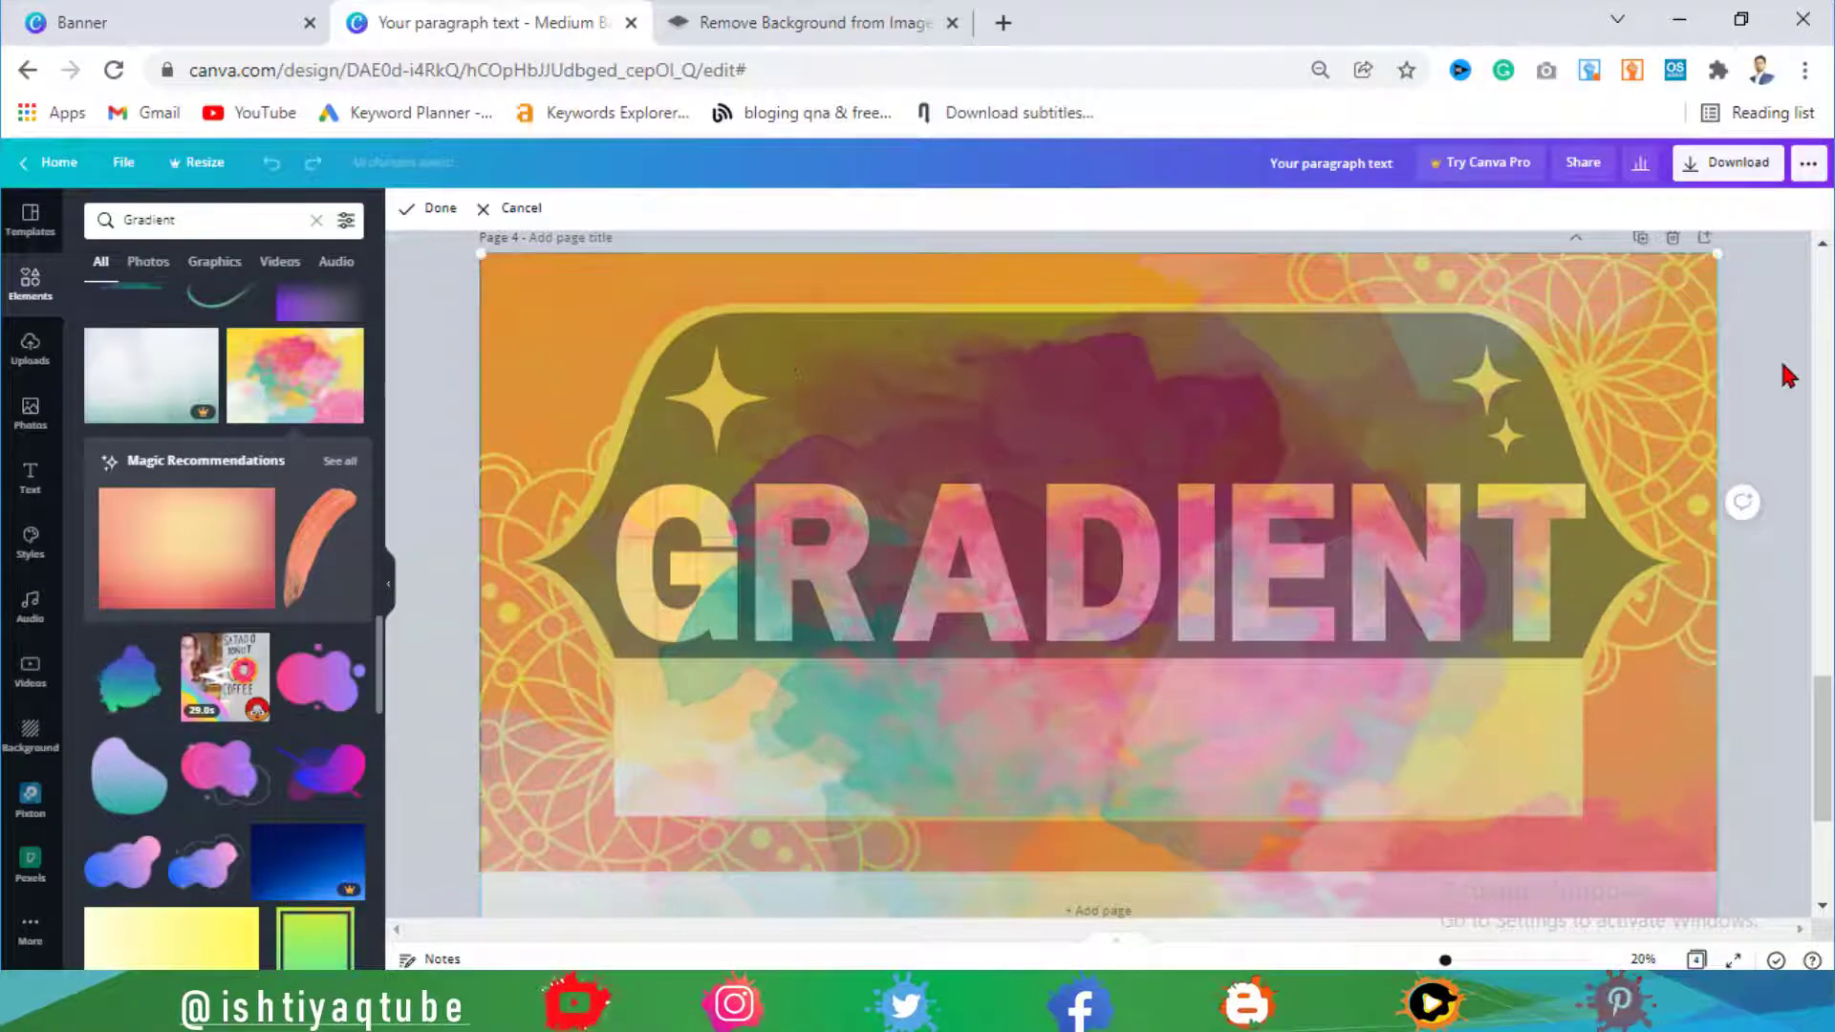
{"action": "left_click", "coordinate": [949, 585]}
Step: Enlarge and align the image inside each remaining letter to the page width so the watercolor runs continuously across the word
{"action": "double_click", "coordinate": [808, 580]}
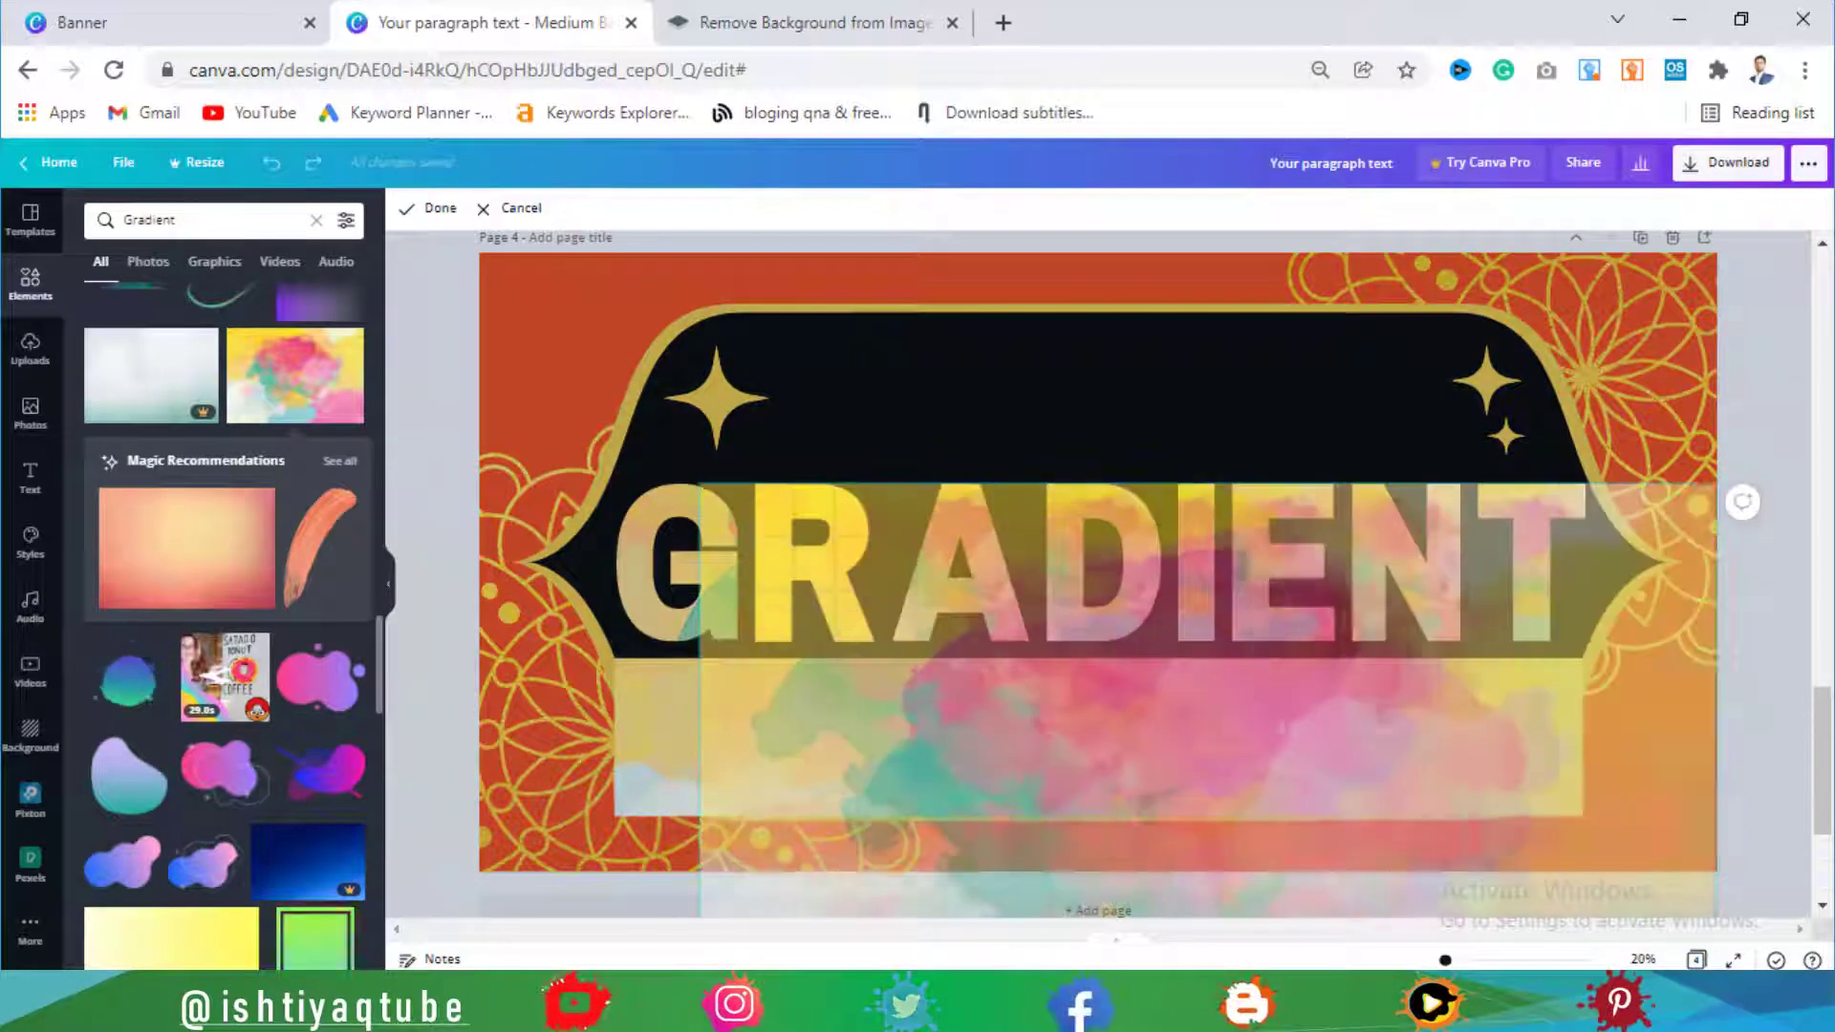
{"action": "left_click", "coordinate": [983, 565]}
{"action": "double_click", "coordinate": [983, 565]}
{"action": "left_click_drag", "start_coordinate": [1078, 642], "coordinate": [1717, 894]}
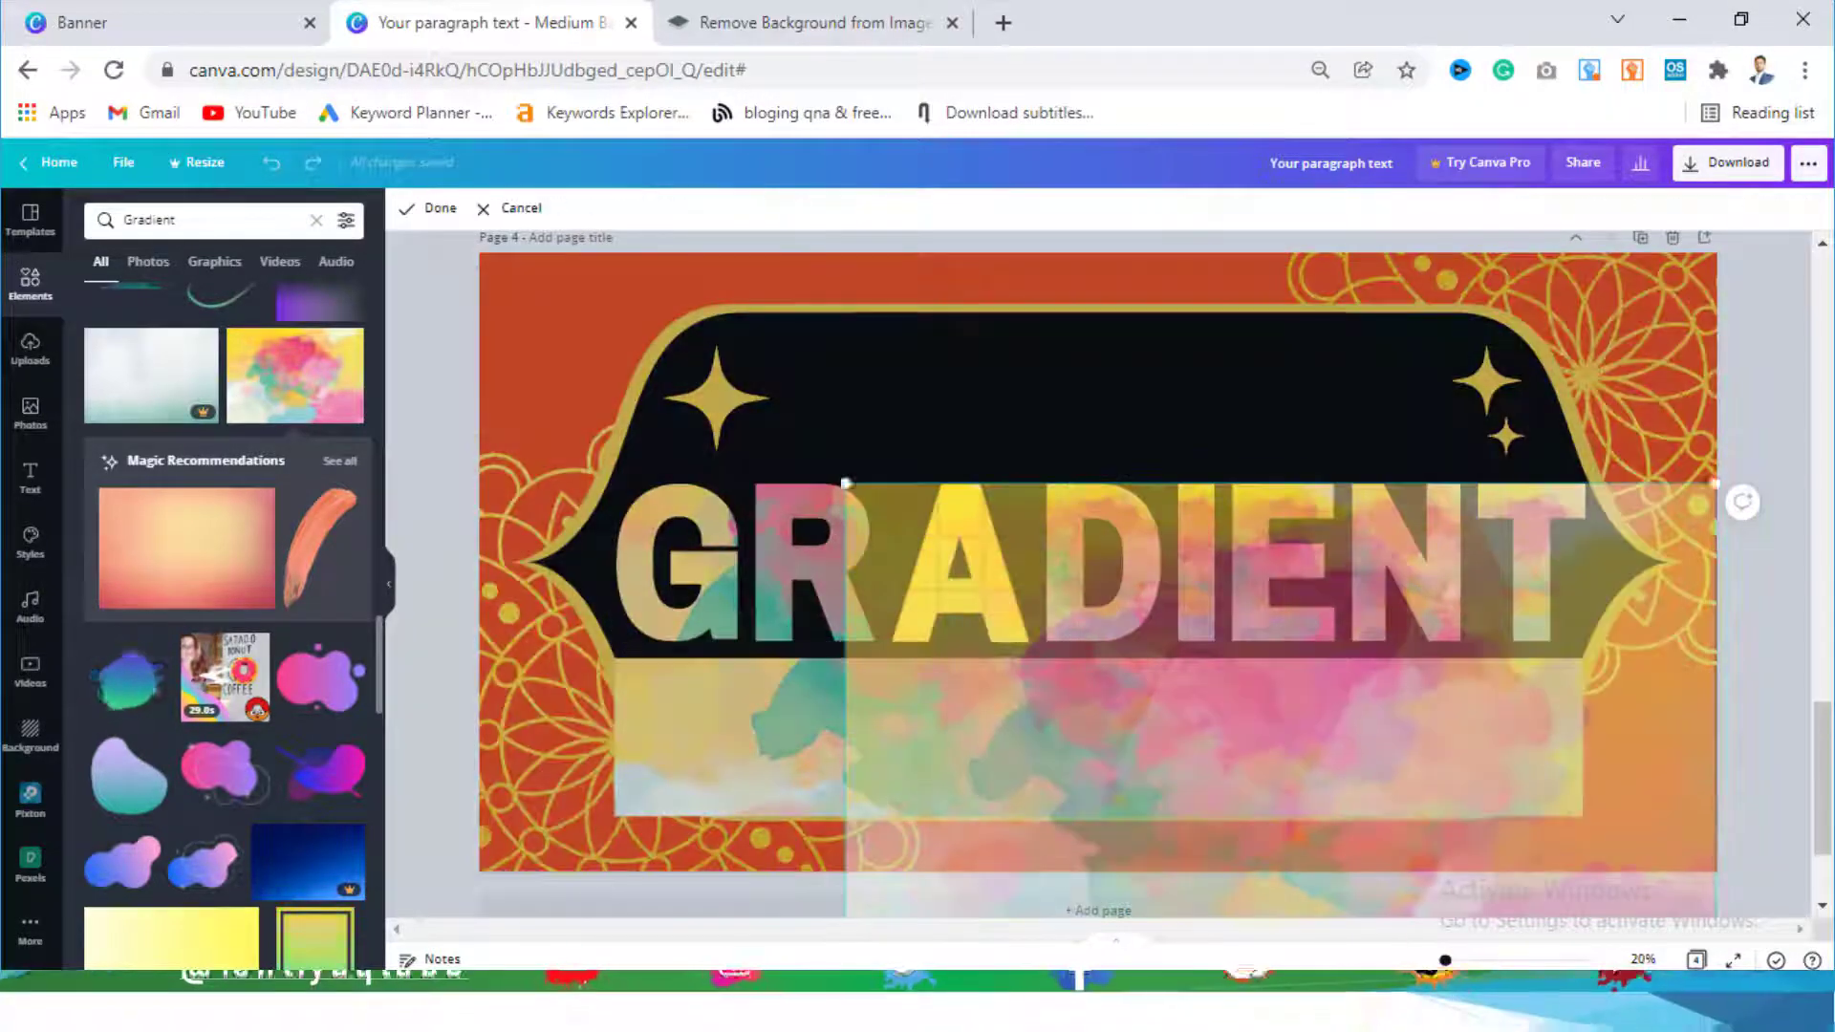
{"action": "left_click_drag", "start_coordinate": [847, 485], "coordinate": [479, 253]}
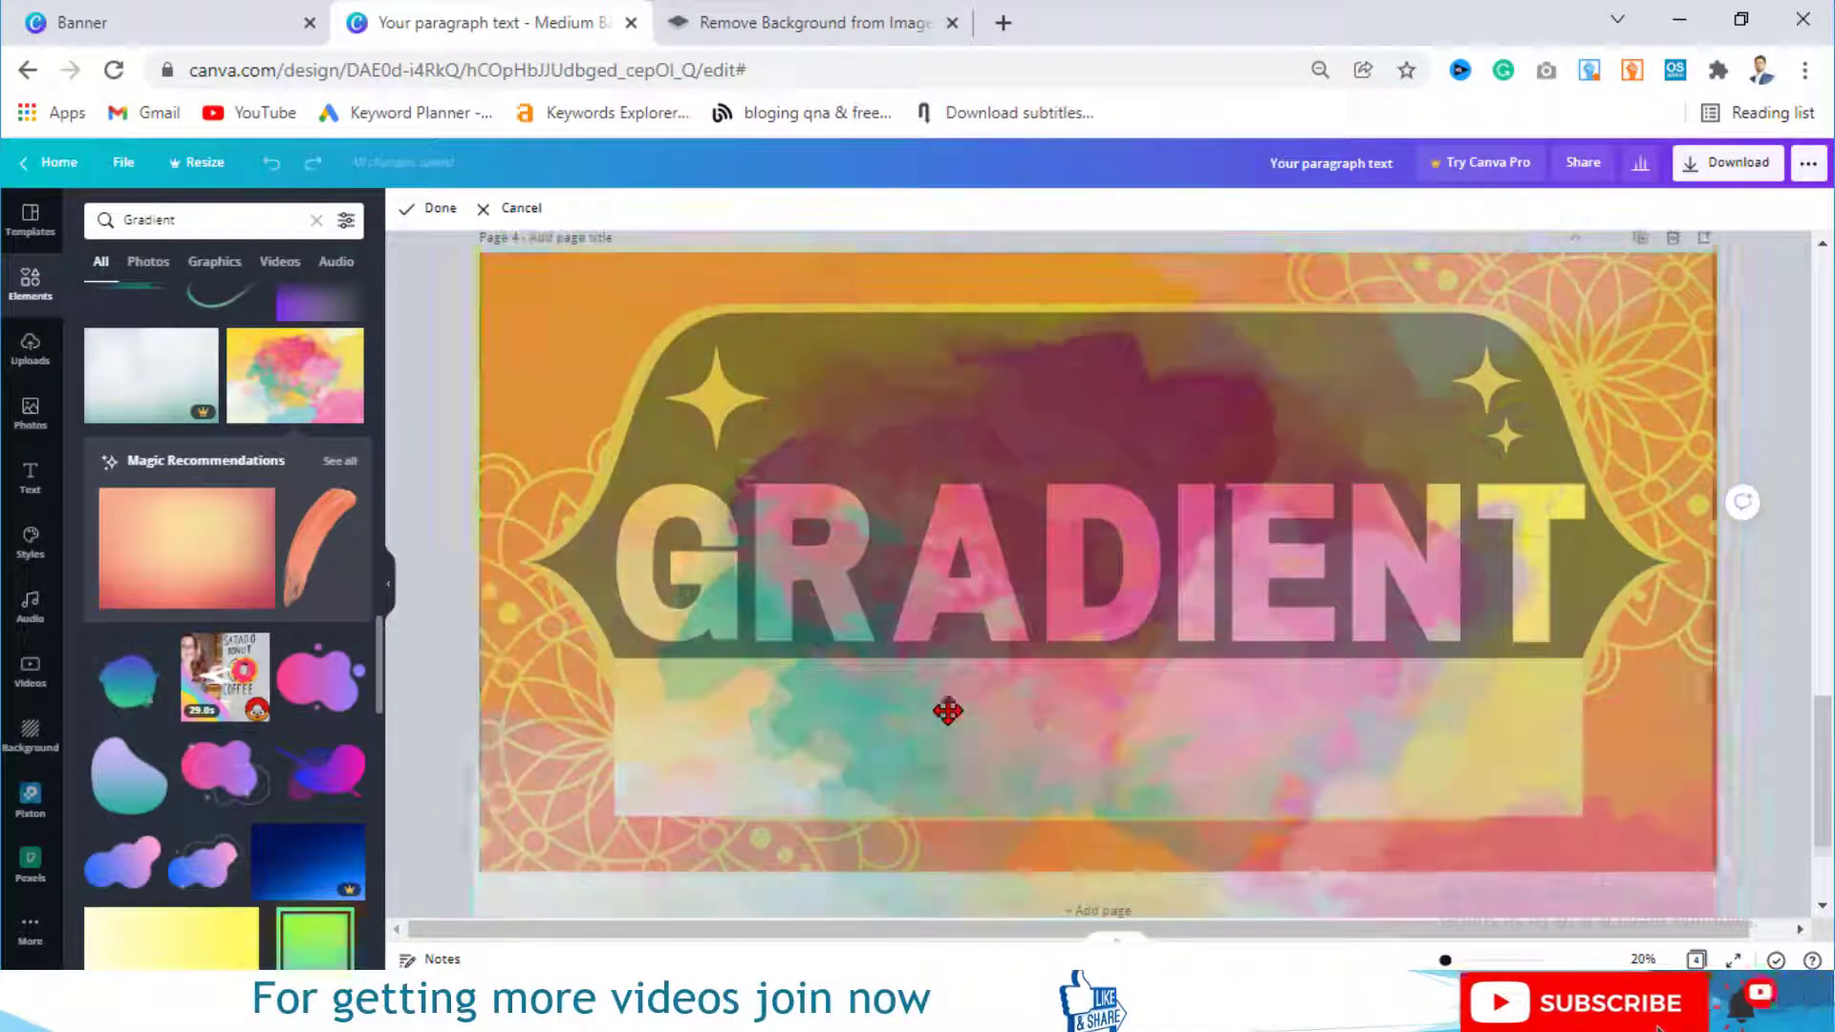
{"action": "left_click", "coordinate": [1744, 386]}
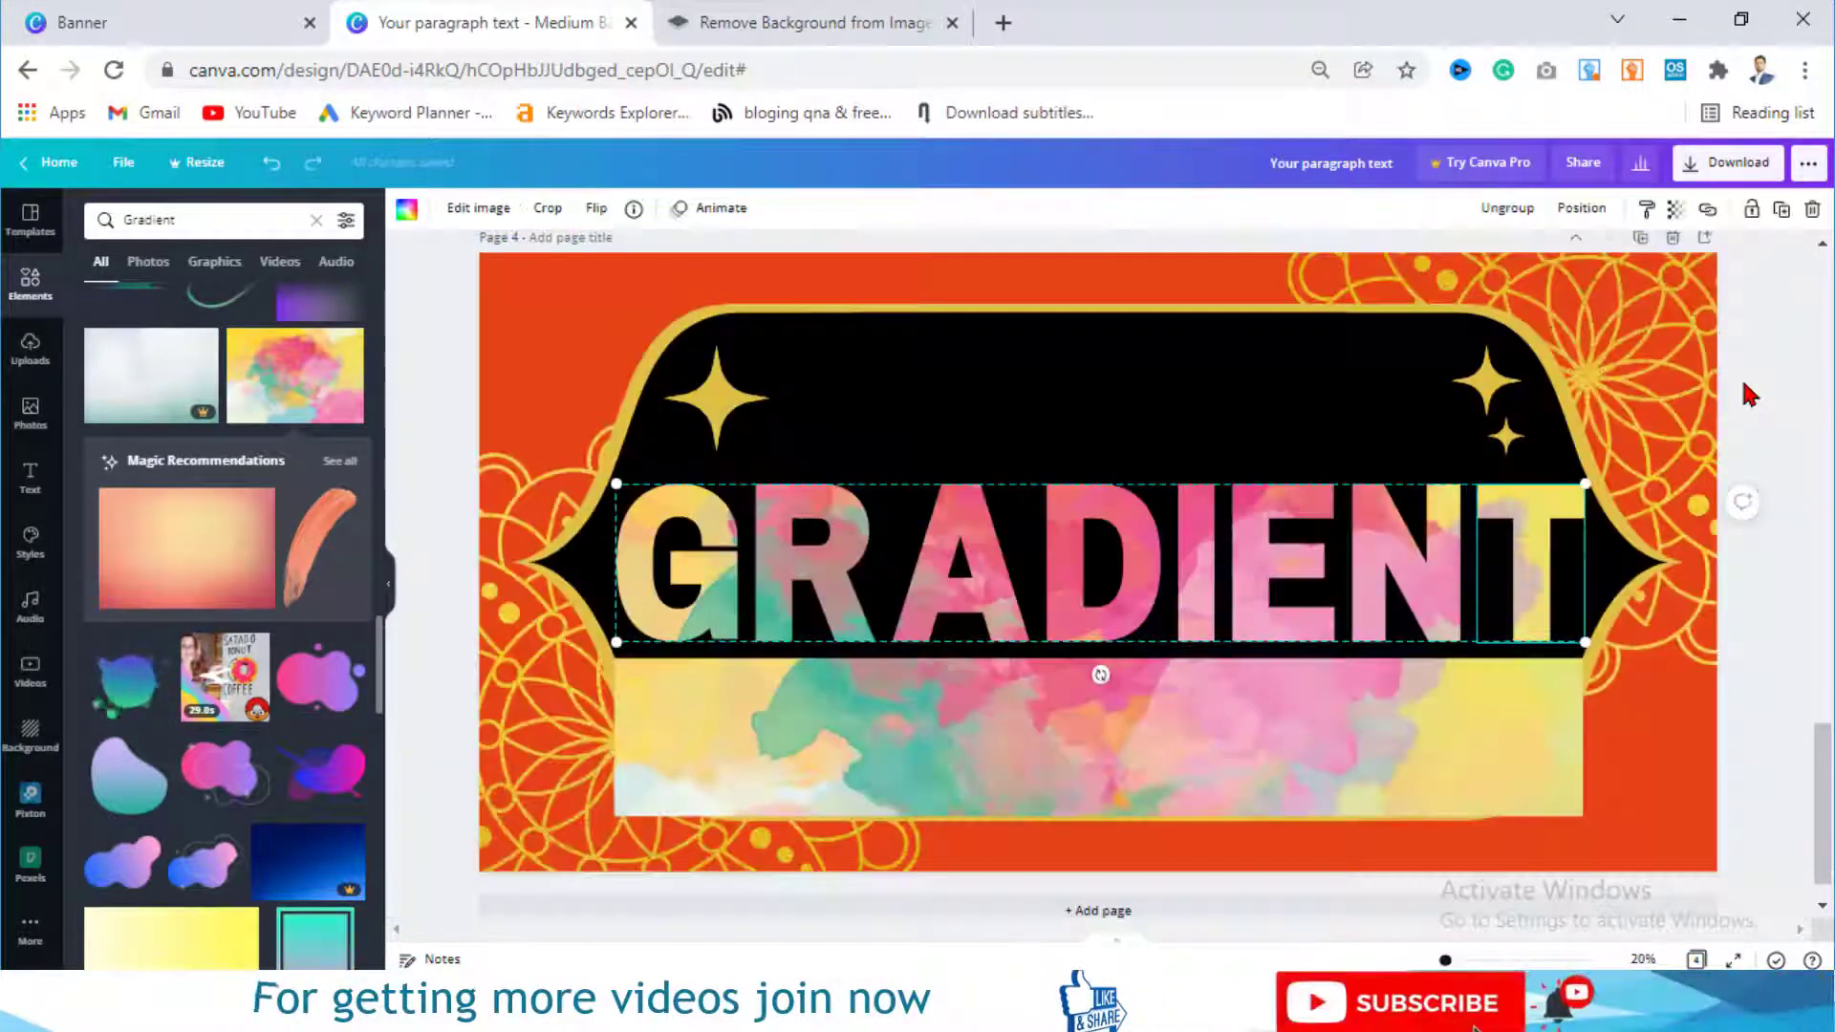
{"action": "left_click", "coordinate": [1742, 377]}
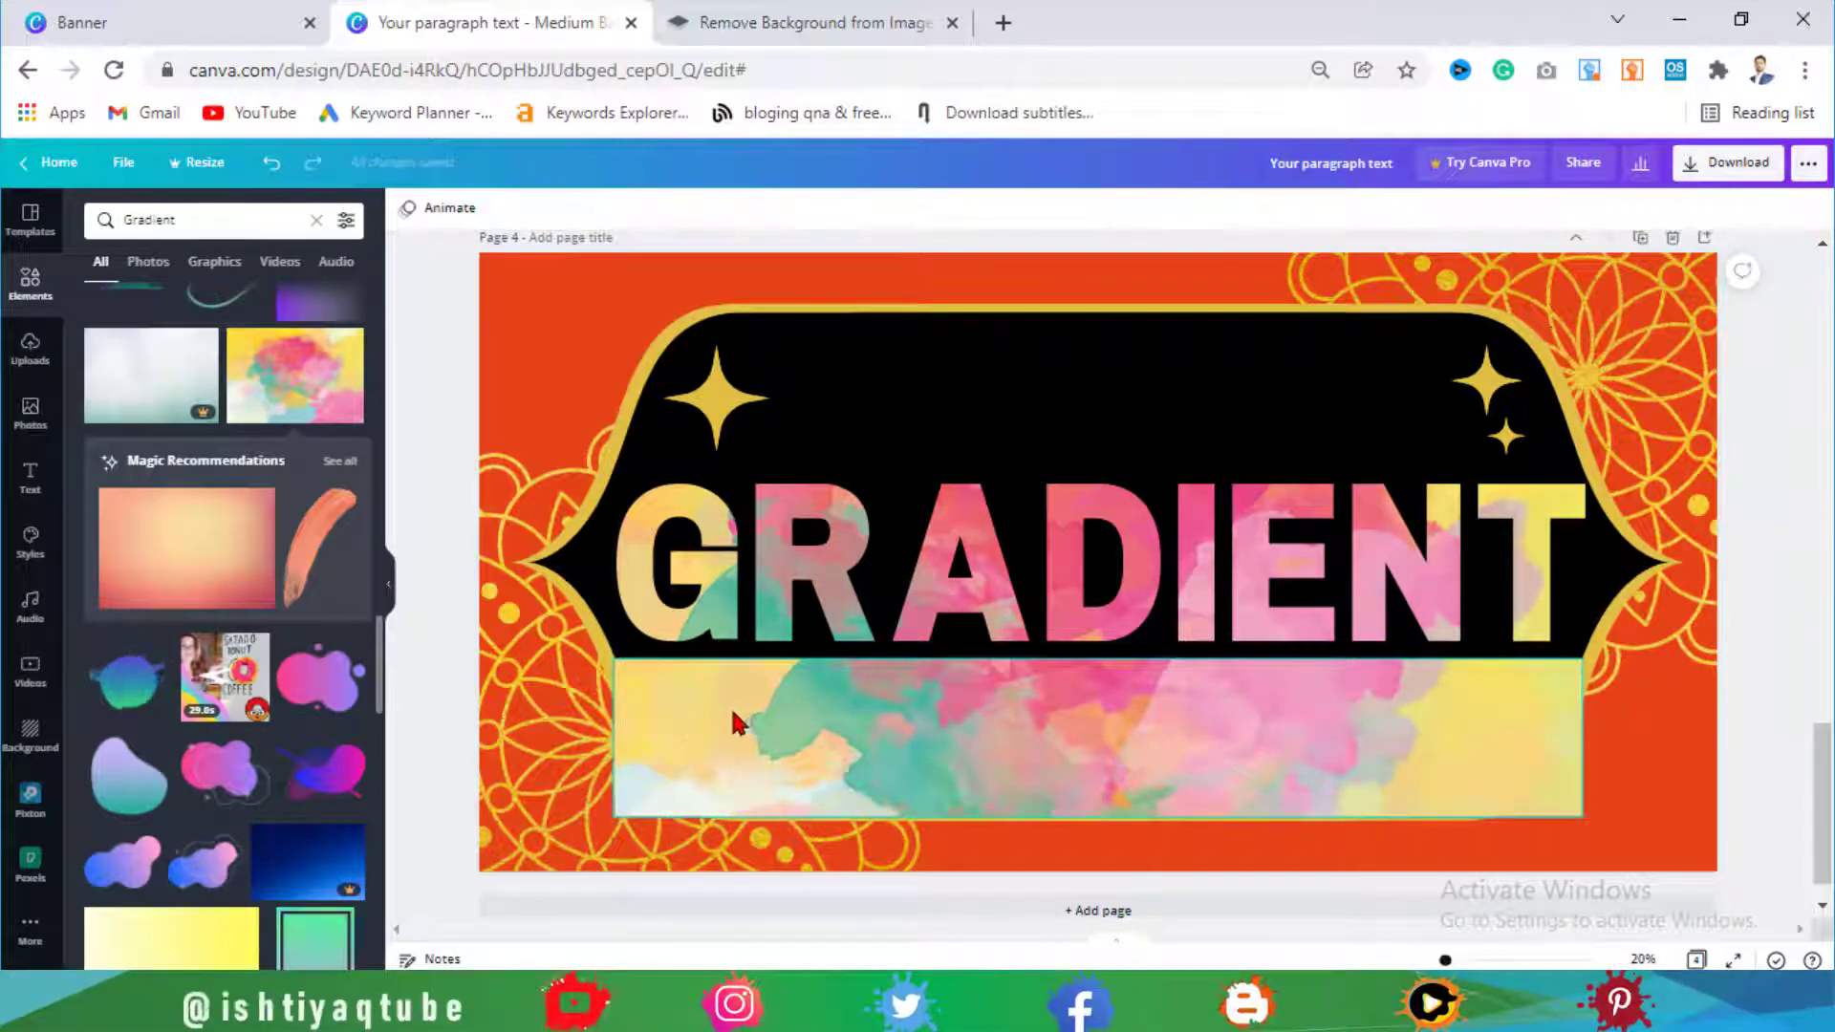
Step: Delete the watercolor strip below the word on page 4 and review the finished pages
{"action": "left_click", "coordinate": [1075, 736]}
{"action": "key", "text": "Delete"}
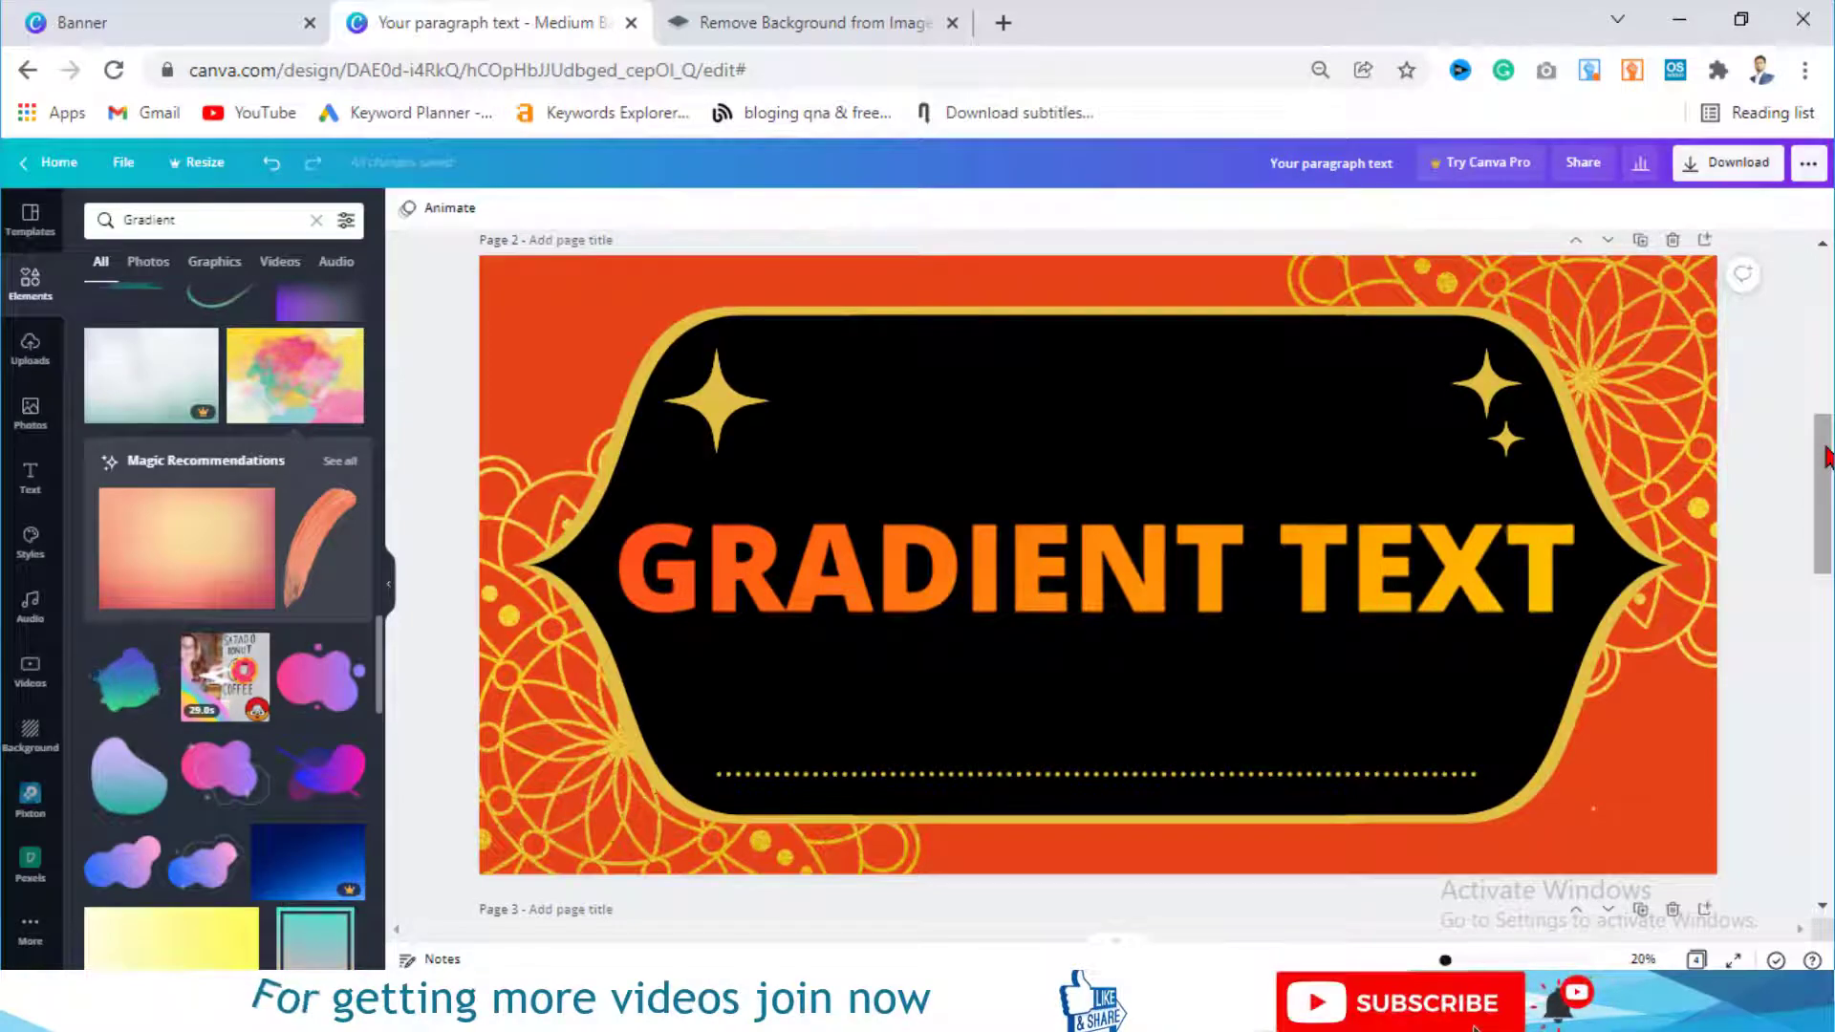
{"action": "left_click_drag", "start_coordinate": [1826, 457], "coordinate": [1830, 765]}
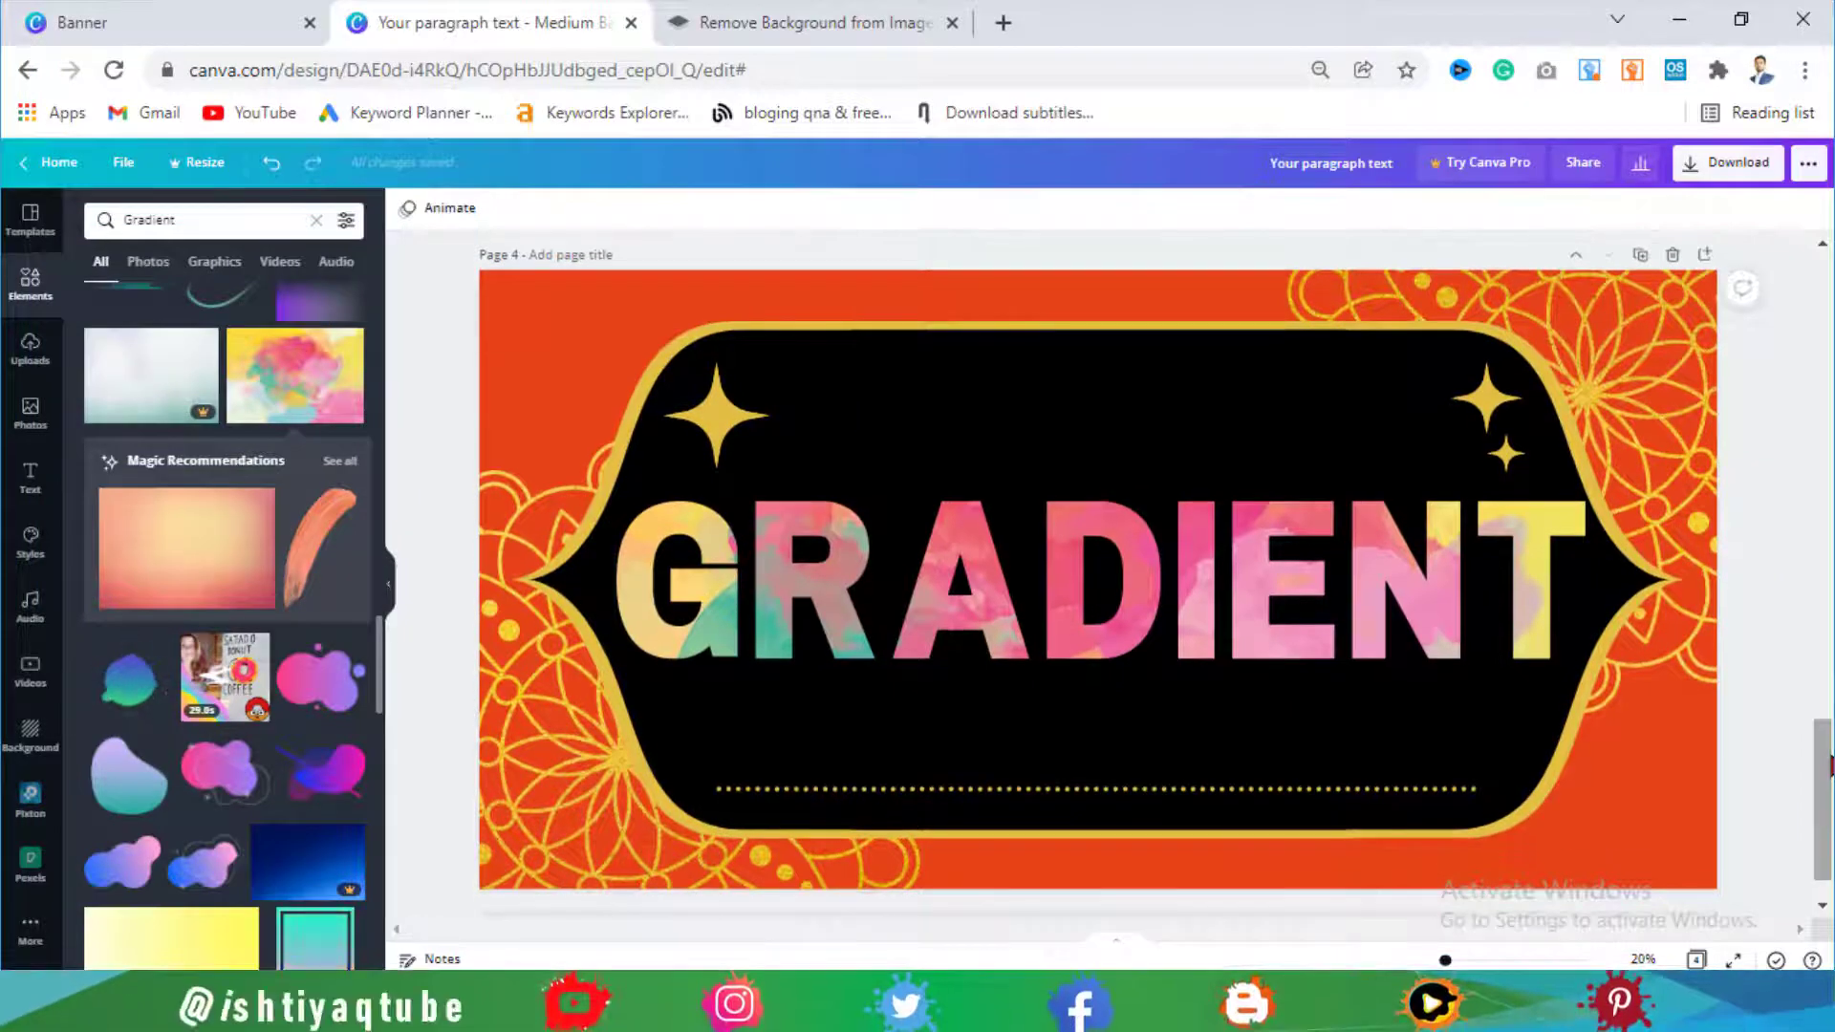